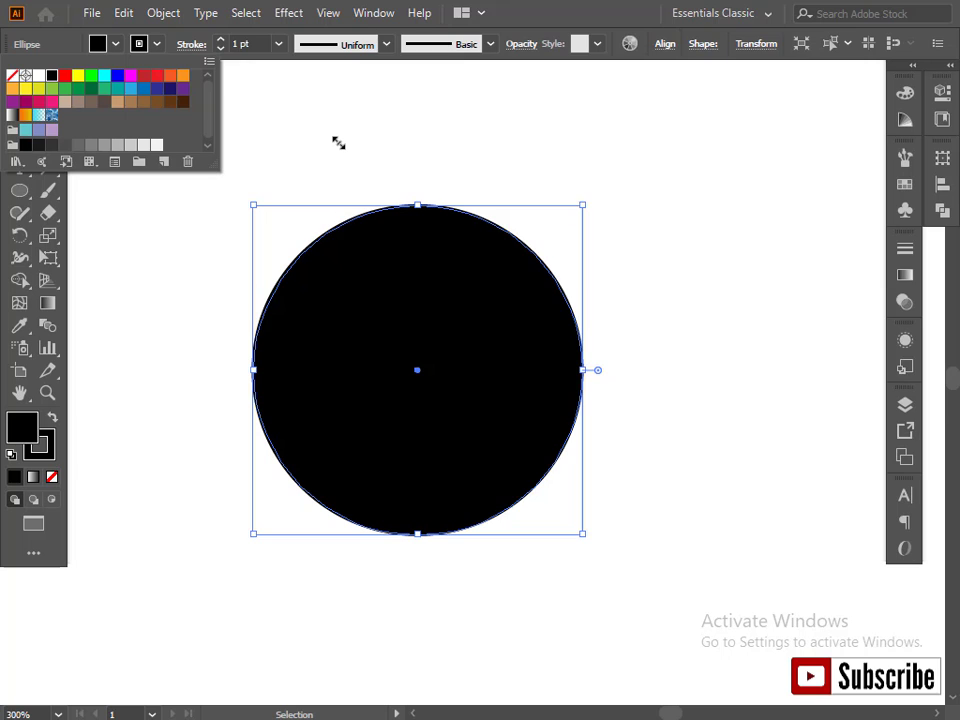
# Step: Copy the black circle, paste the copy in front and scale it slightly smaller about the same centre
pyautogui.click(338, 143)
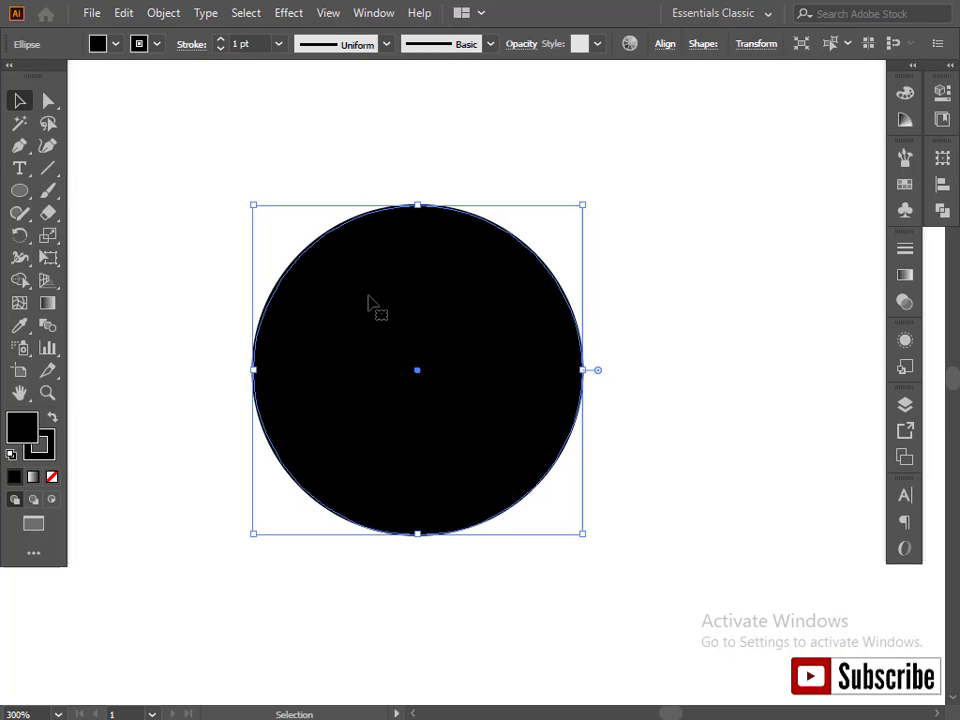
pyautogui.click(172, 15)
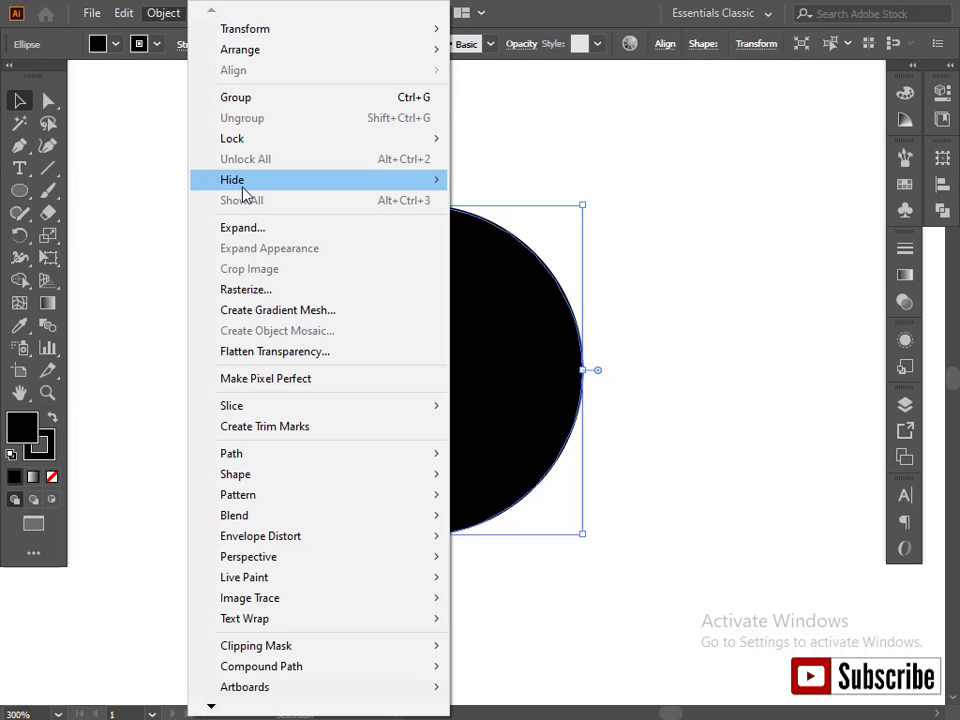
pyautogui.moveTo(124, 14)
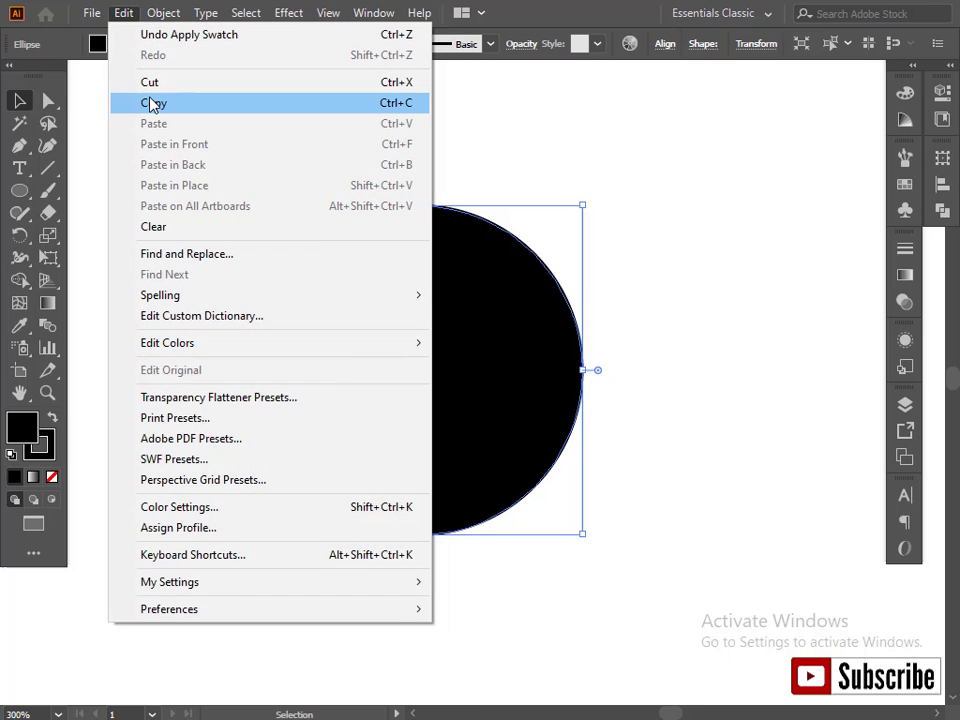
pyautogui.click(152, 102)
pyautogui.click(124, 15)
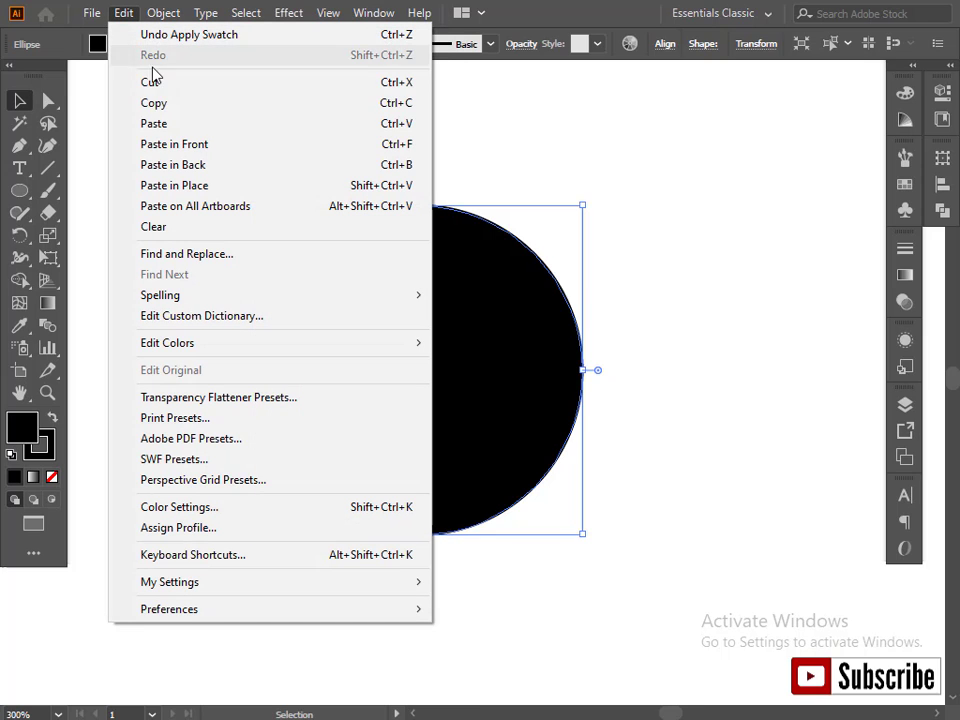
pyautogui.click(184, 148)
pyautogui.moveTo(583, 205)
pyautogui.mouseDown()
pyautogui.moveTo(572, 230)
pyautogui.moveTo(578, 213)
pyautogui.mouseUp()
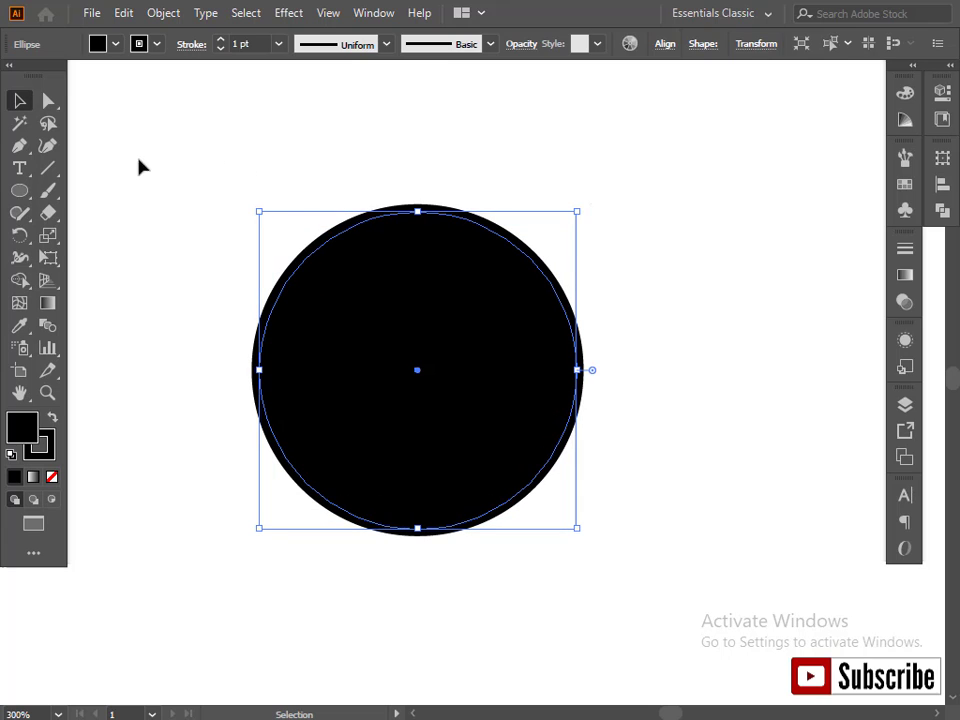
# Step: Give the smaller circle copy no fill and a white stroke
pyautogui.click(117, 50)
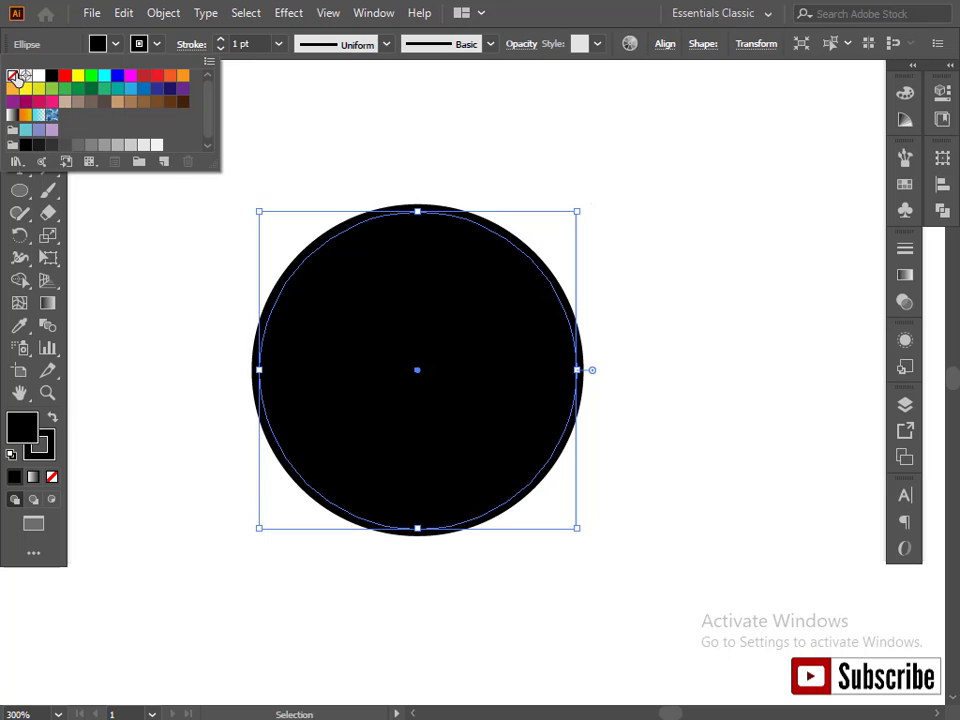
pyautogui.click(12, 75)
pyautogui.click(157, 44)
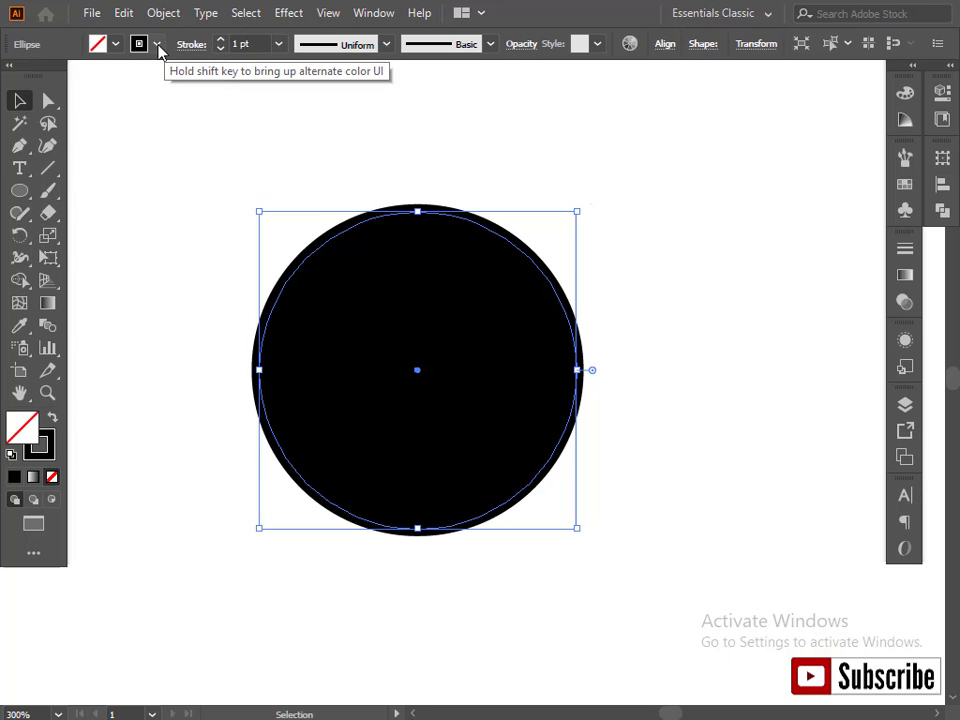
pyautogui.click(157, 44)
pyautogui.click(38, 76)
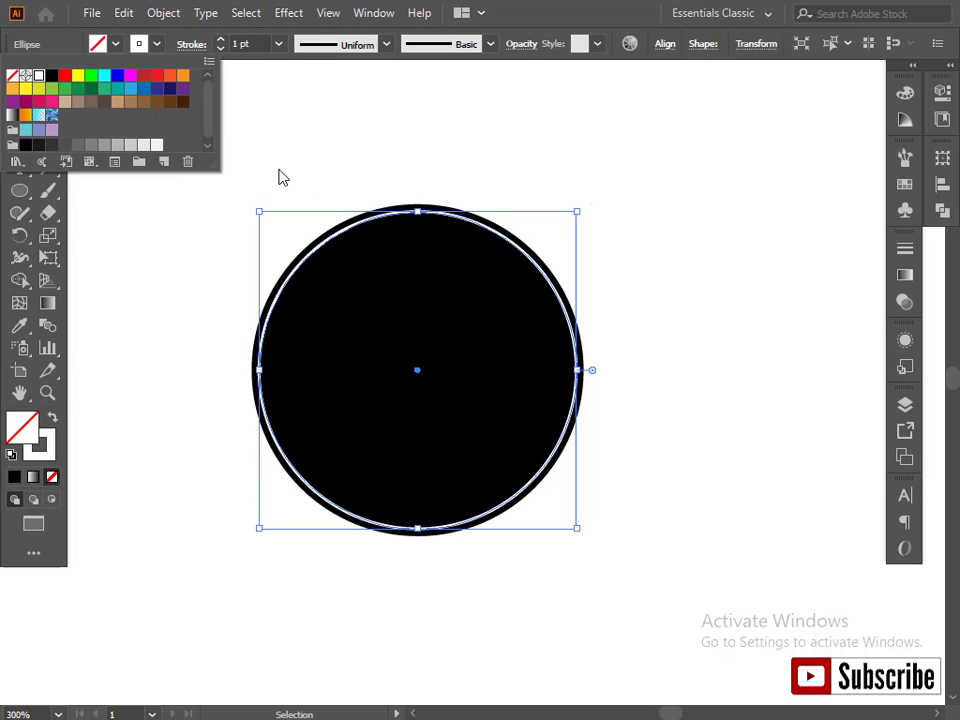
pyautogui.click(367, 150)
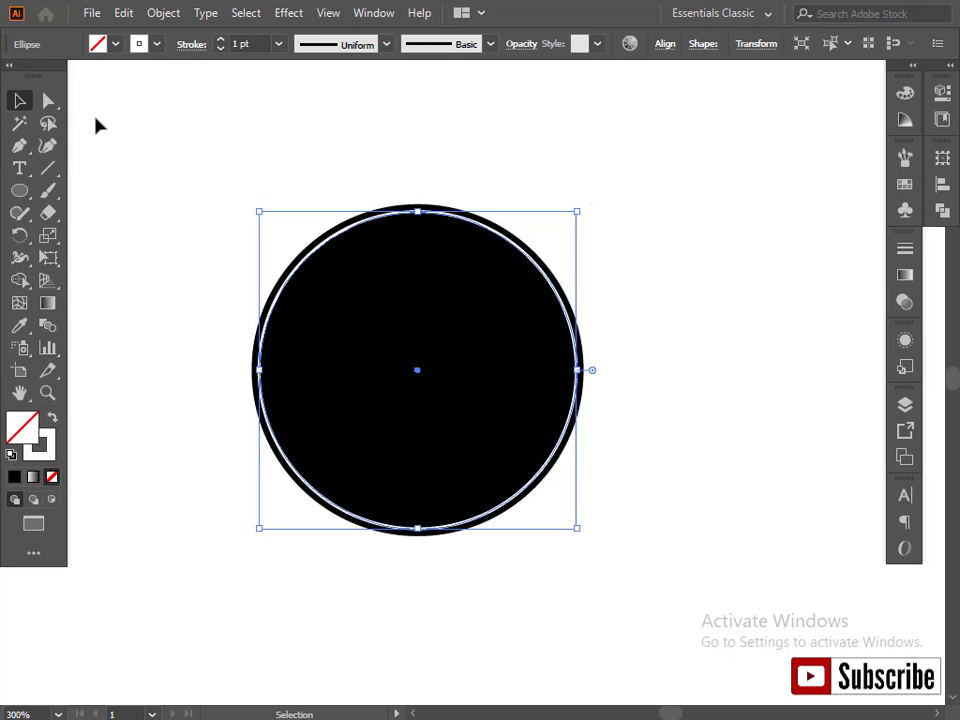
# Step: Duplicate the white ring in front and scale the copy from its centre until it lies slightly outside the black circle
pyautogui.click(229, 150)
pyautogui.click(491, 339)
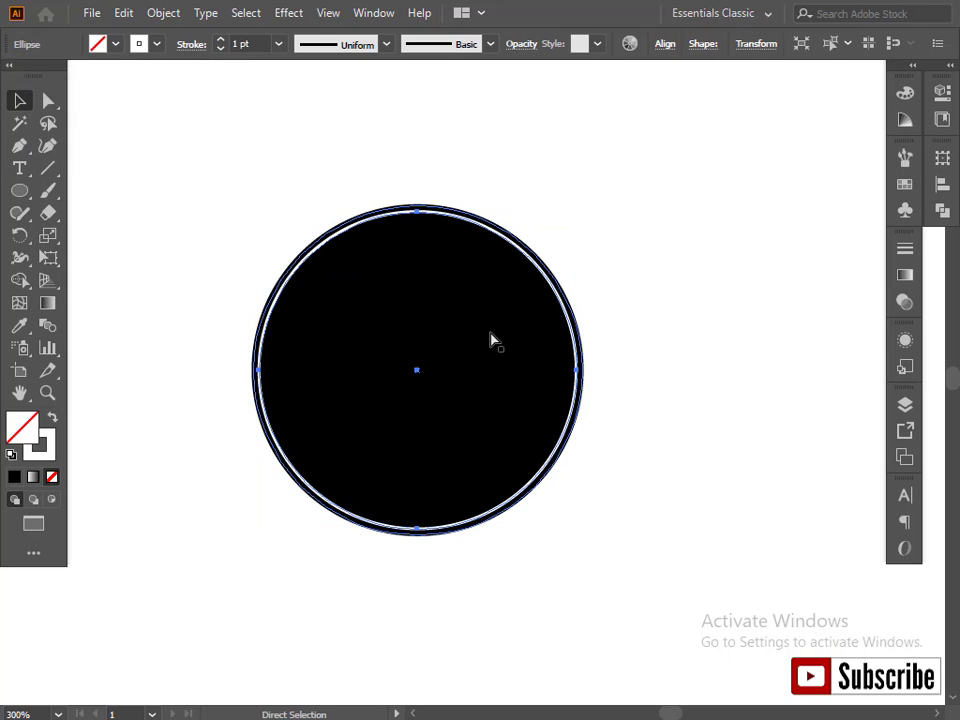
pyautogui.hotkey('ctrl', 'c')
pyautogui.hotkey('ctrl', 'f')
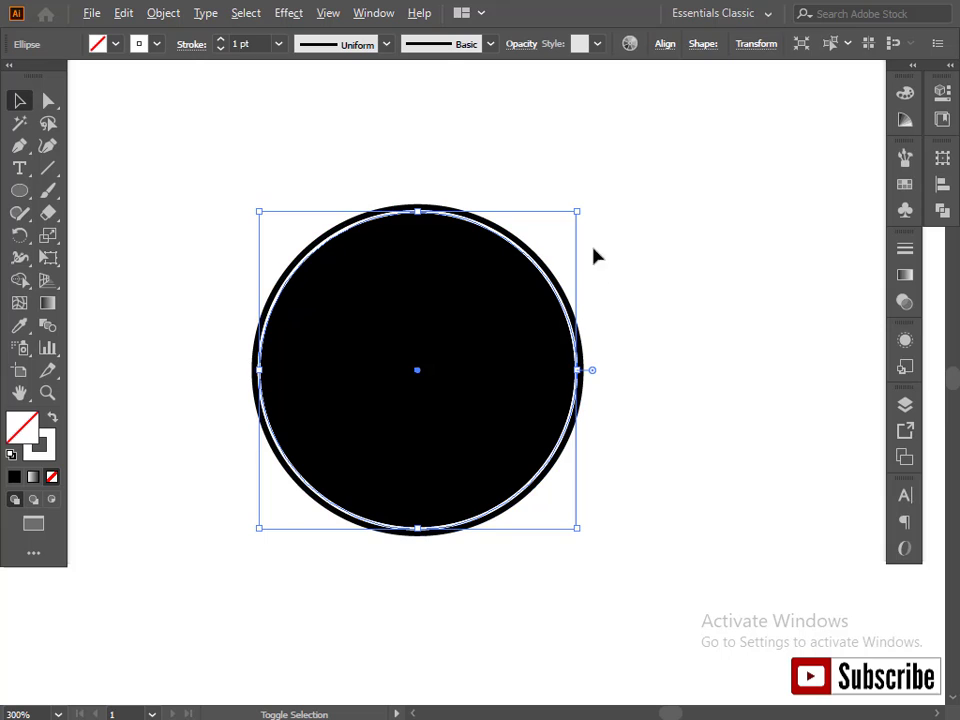
pyautogui.moveTo(577, 211); pyautogui.dragTo(593, 199)
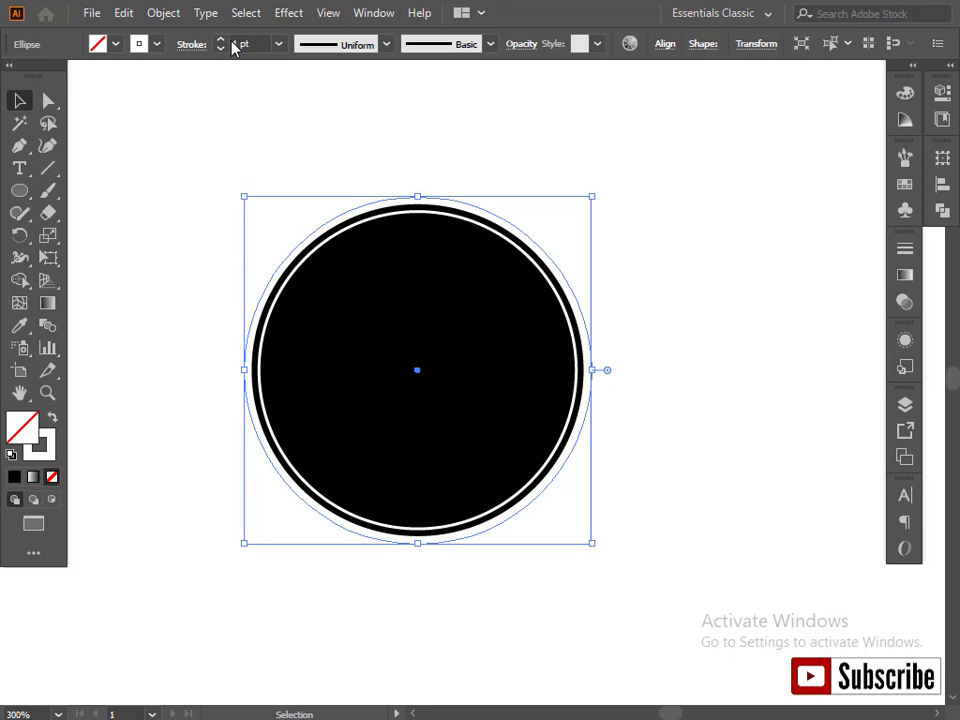
# Step: Change the outermost ring's stroke colour to black
pyautogui.click(156, 44)
pyautogui.click(51, 78)
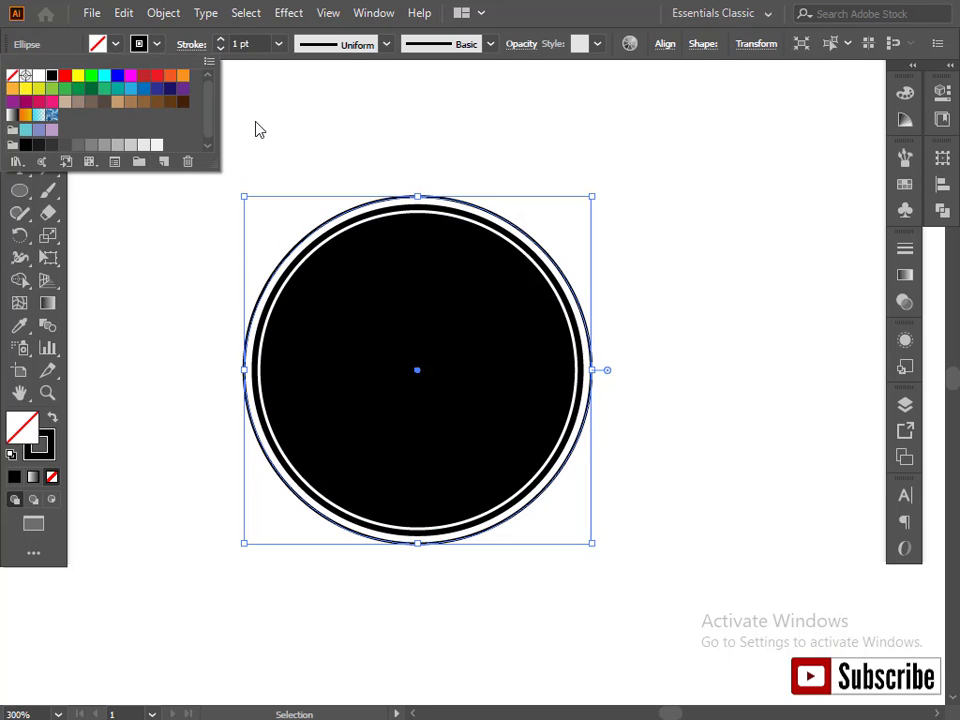
pyautogui.click(259, 131)
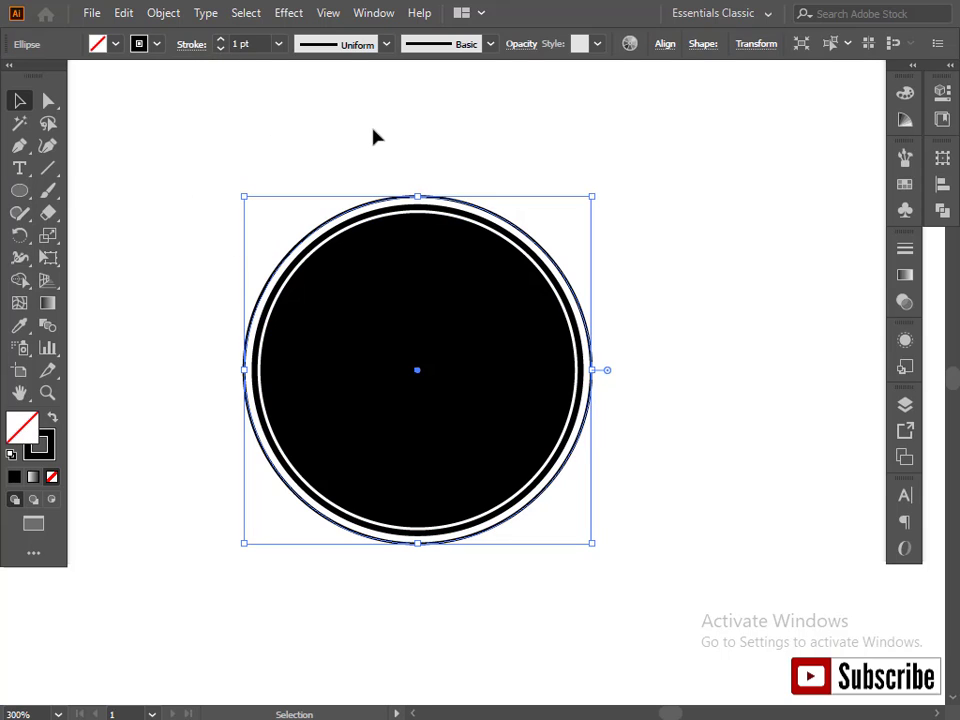
# Step: Turn the outermost ring's stroke into a dashed line with a 3 pt dash
pyautogui.click(184, 50)
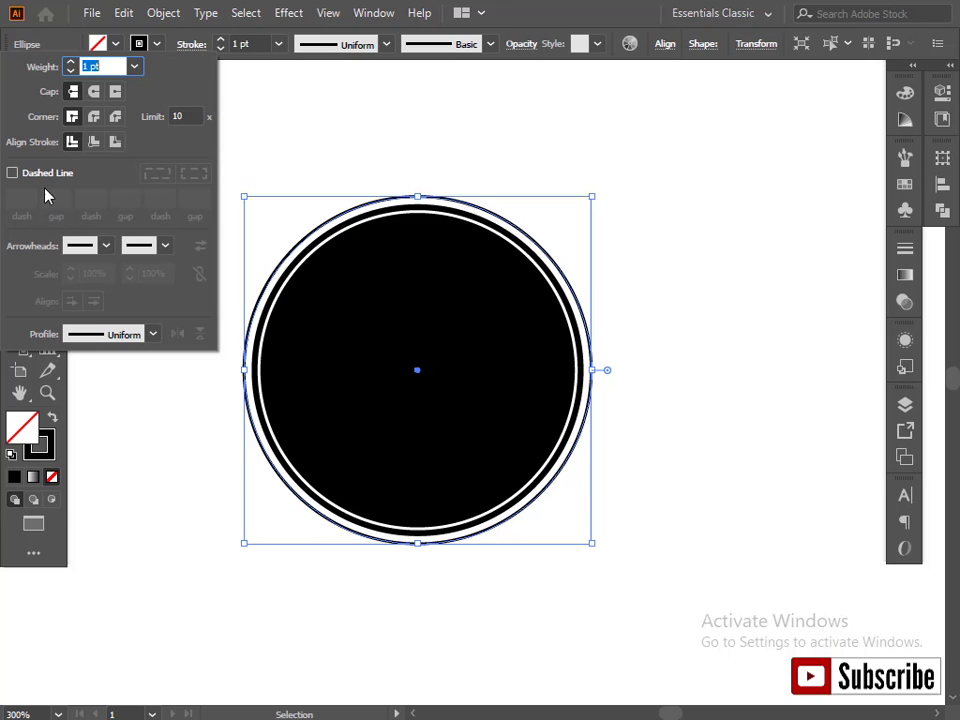
pyautogui.click(12, 173)
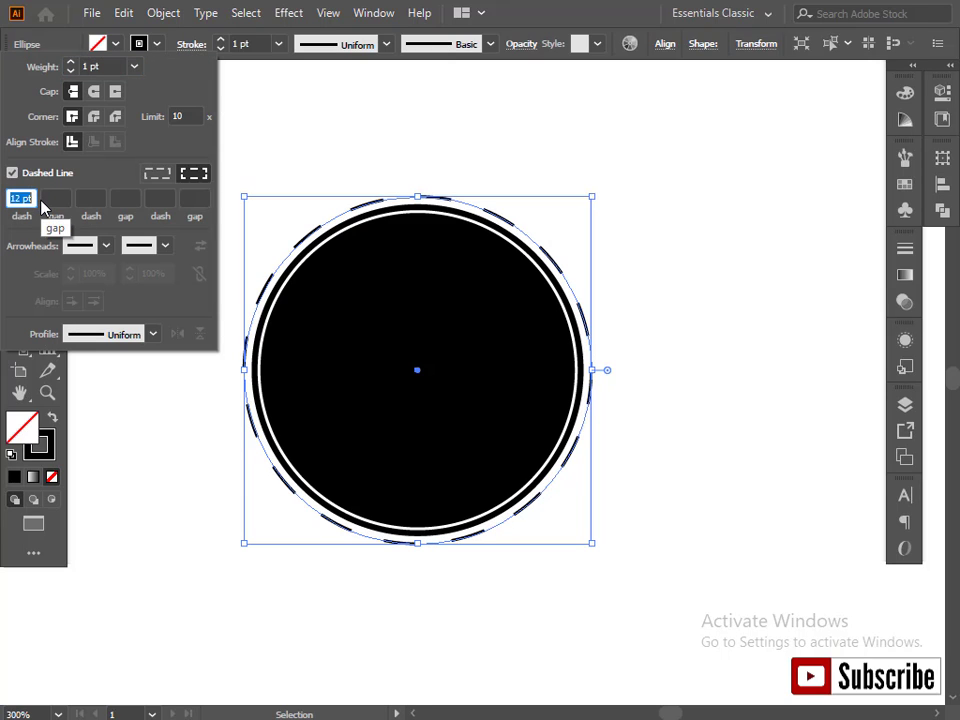
pyautogui.write('10')
pyautogui.press('Return')
pyautogui.press('Down')
pyautogui.press('Down')
pyautogui.press('Down')
pyautogui.press('Down')
pyautogui.press('Down')
pyautogui.press('Down')
pyautogui.press('Down')
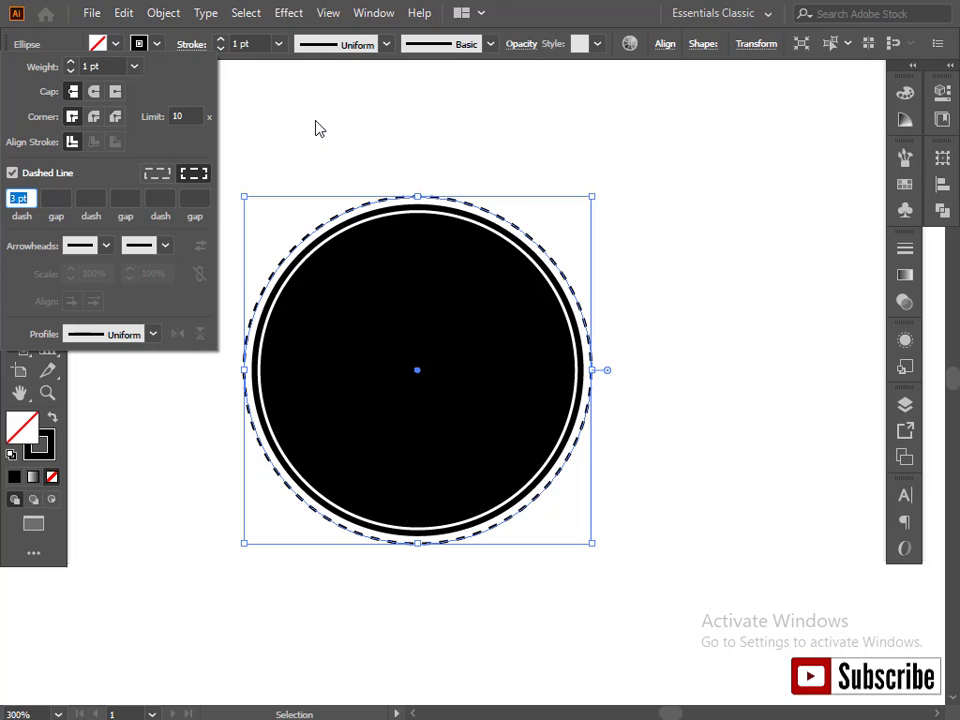
pyautogui.click(214, 120)
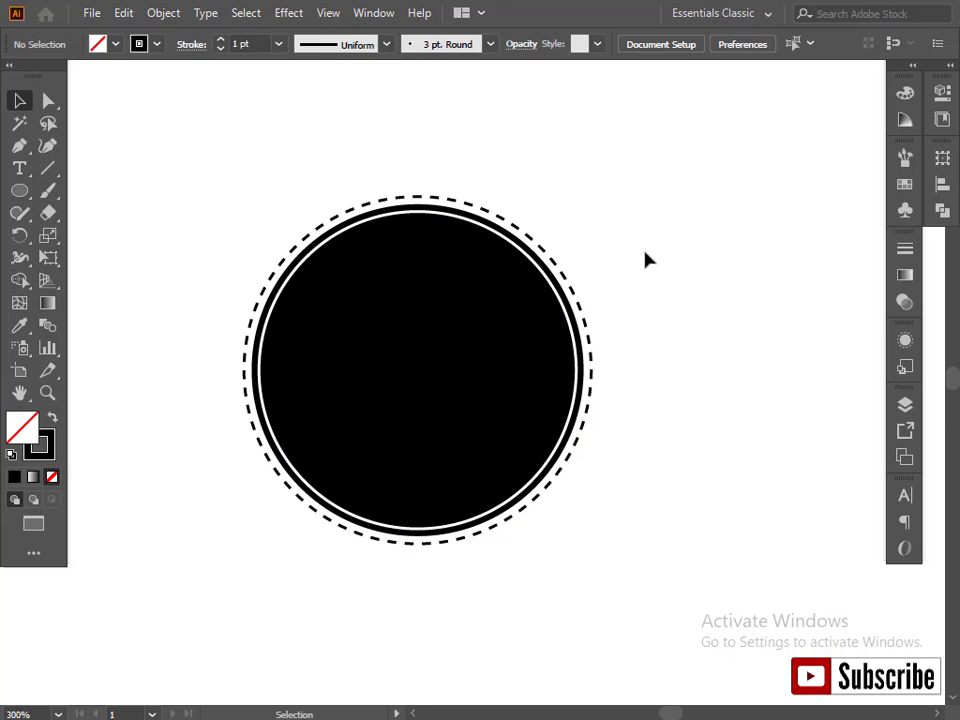
# Step: Select all three concentric circles and group them
pyautogui.click(20, 190)
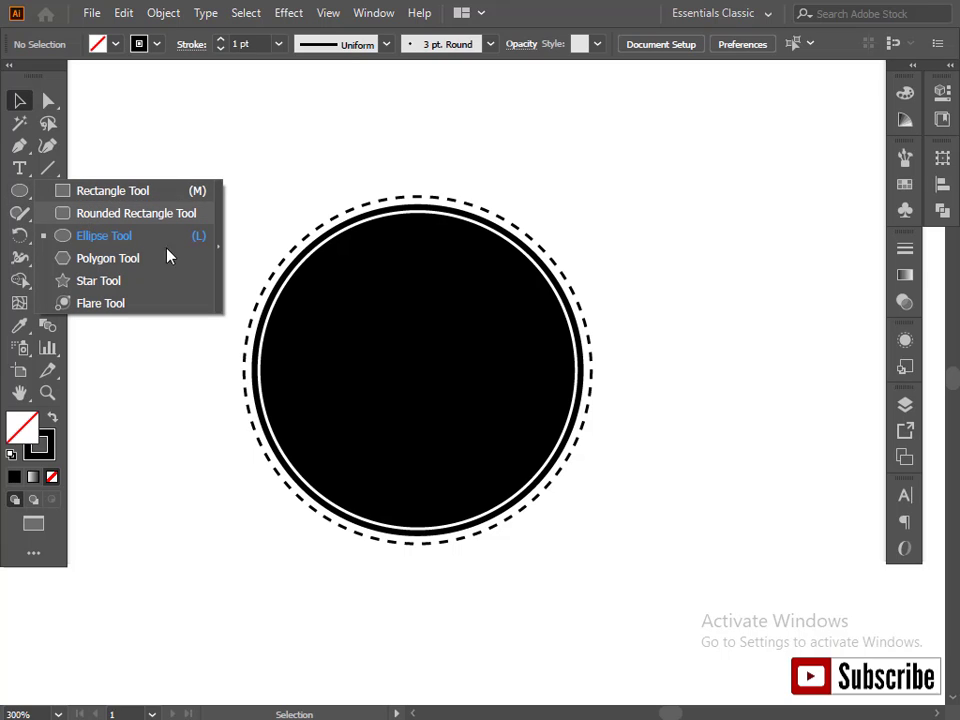
pyautogui.click(17, 100)
pyautogui.moveTo(251, 152); pyautogui.dragTo(421, 309)
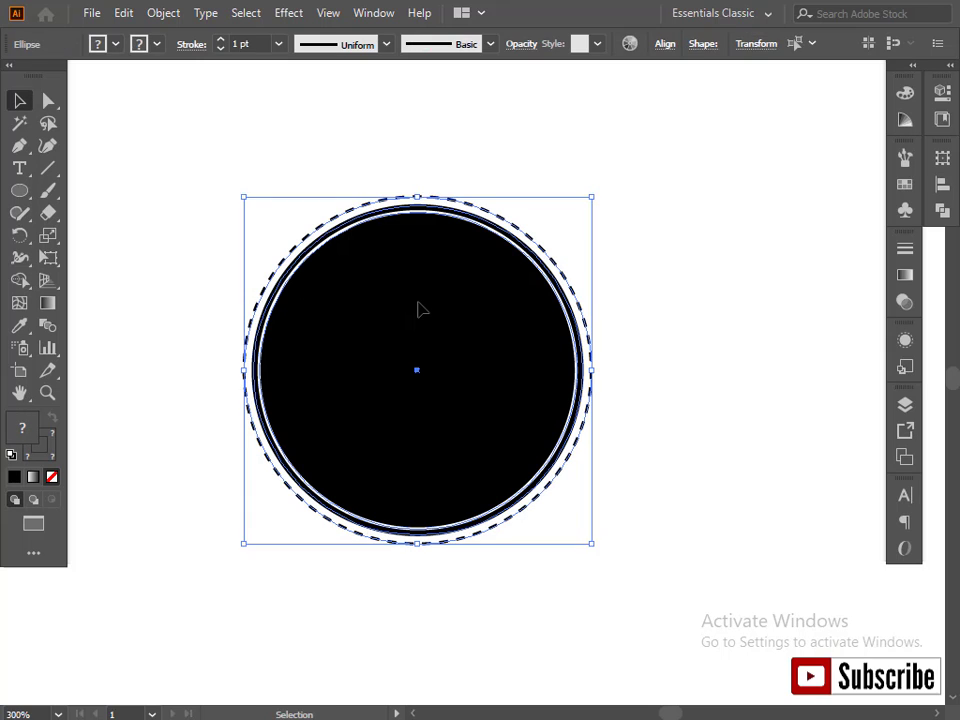
pyautogui.hotkey('ctrl', 'g')
pyautogui.click(176, 231)
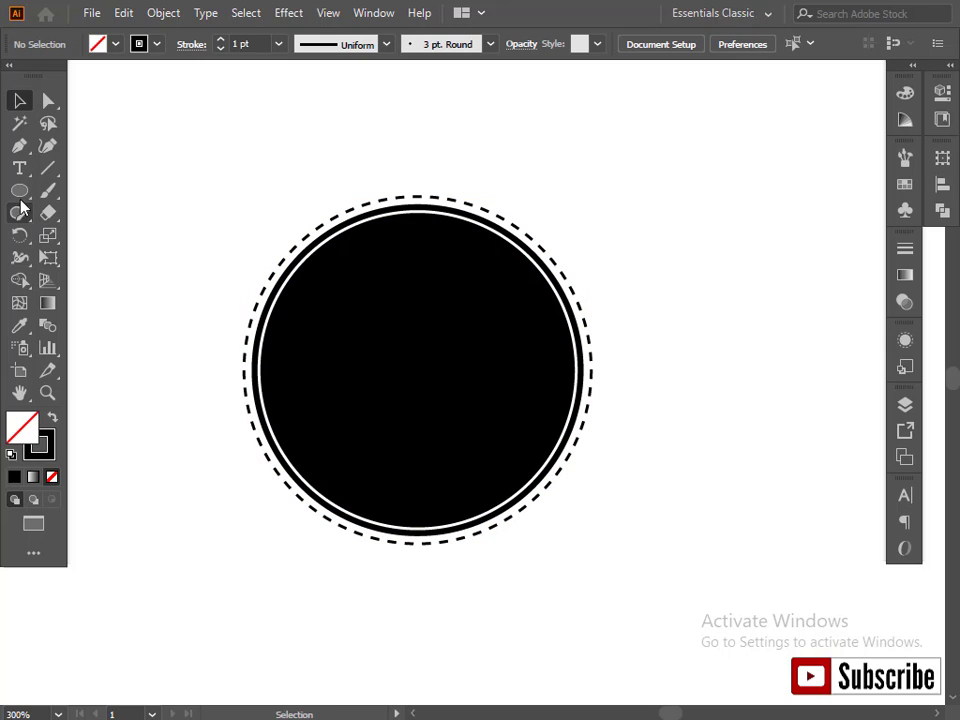
# Step: Draw a wide, low rectangle across the middle of the circles, extending past both sides, and turn off its dashed stroke
pyautogui.moveTo(19, 190); pyautogui.dragTo(95, 191)
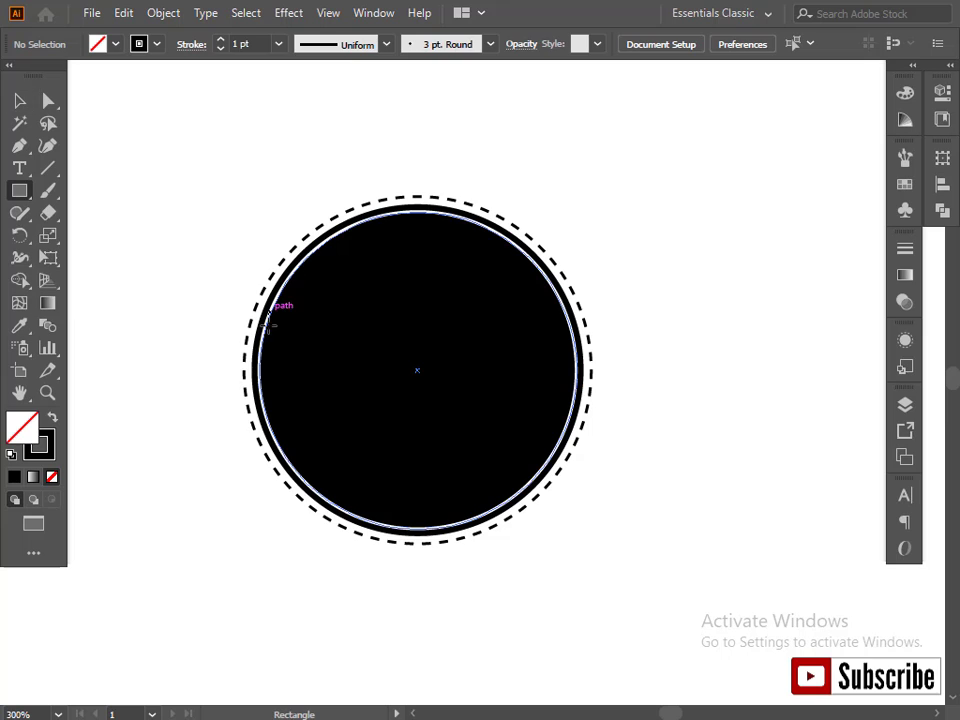
pyautogui.moveTo(196, 322)
pyautogui.mouseDown()
pyautogui.moveTo(317, 362)
pyautogui.moveTo(632, 384)
pyautogui.mouseUp()
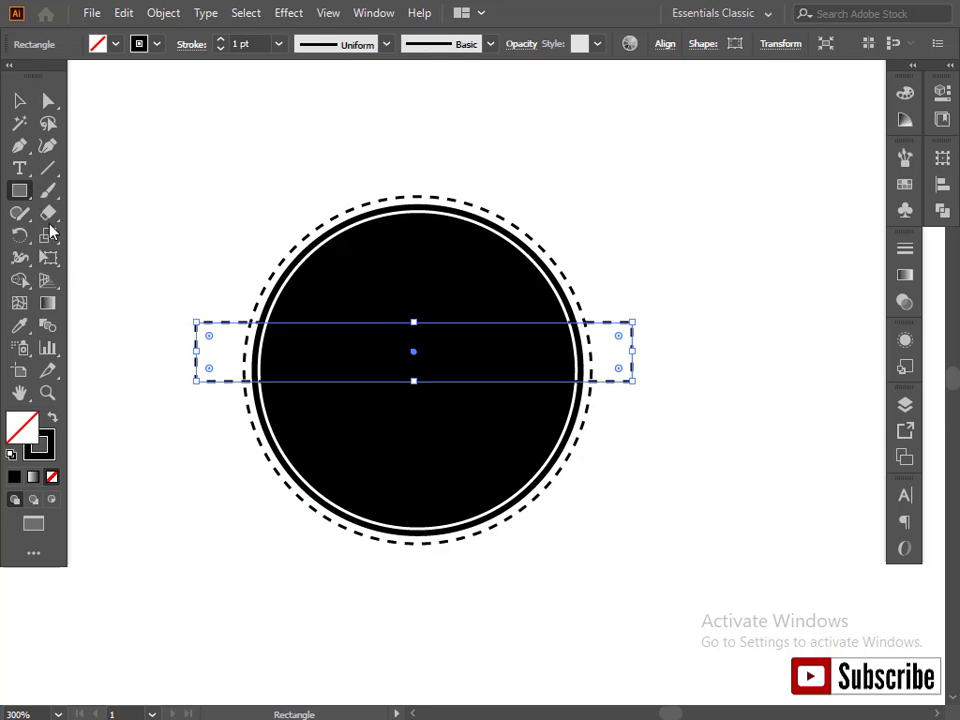
pyautogui.click(19, 100)
pyautogui.click(193, 44)
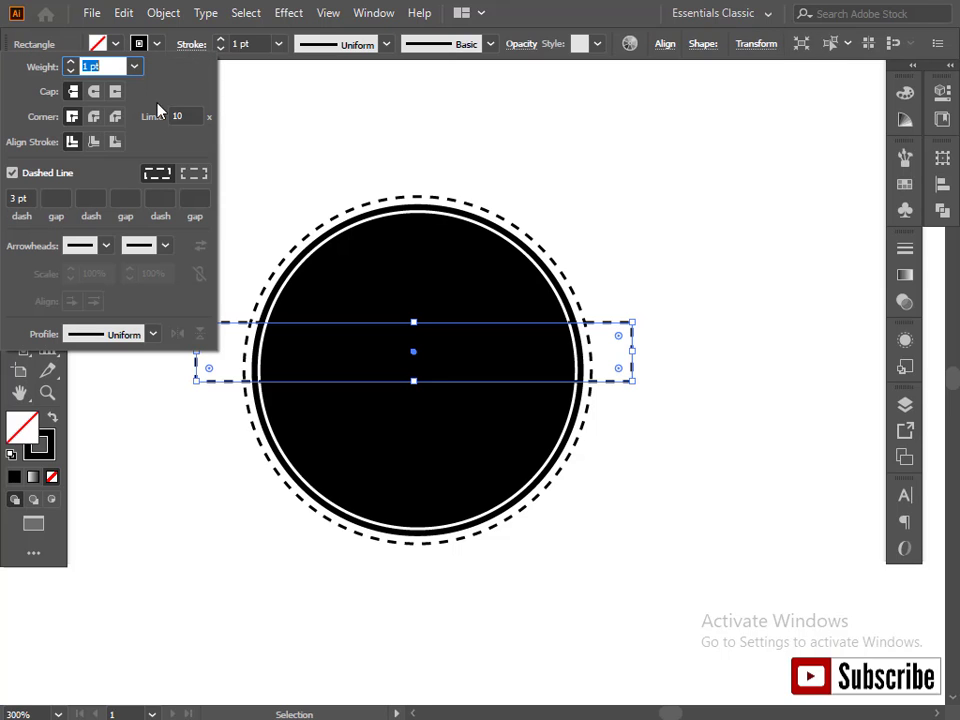
pyautogui.click(12, 173)
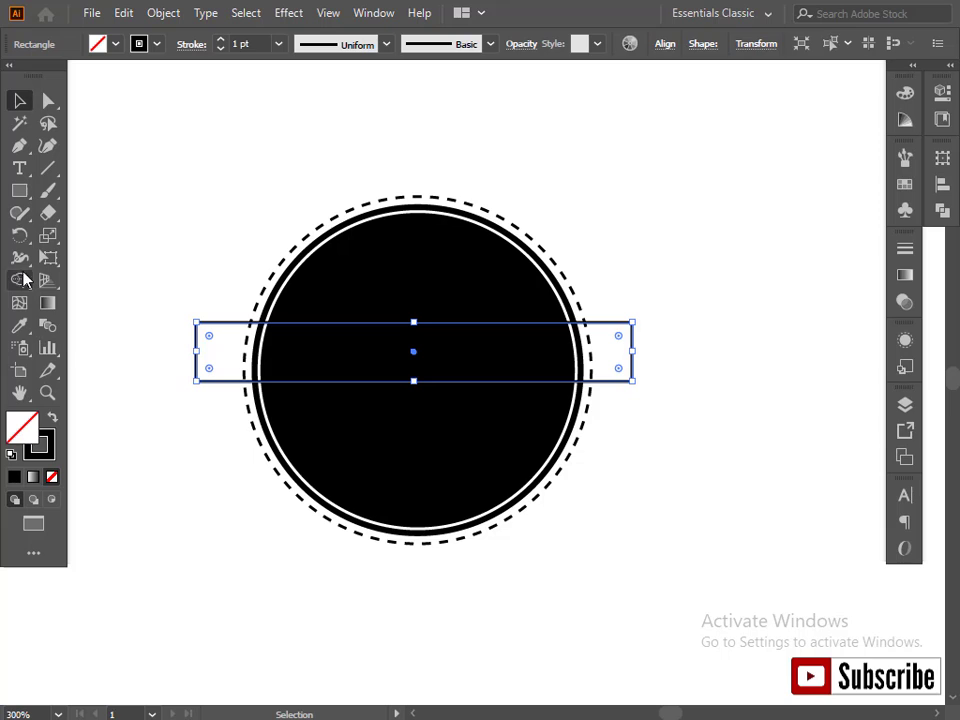
# Step: Give the rectangle a white fill and no stroke
pyautogui.click(114, 45)
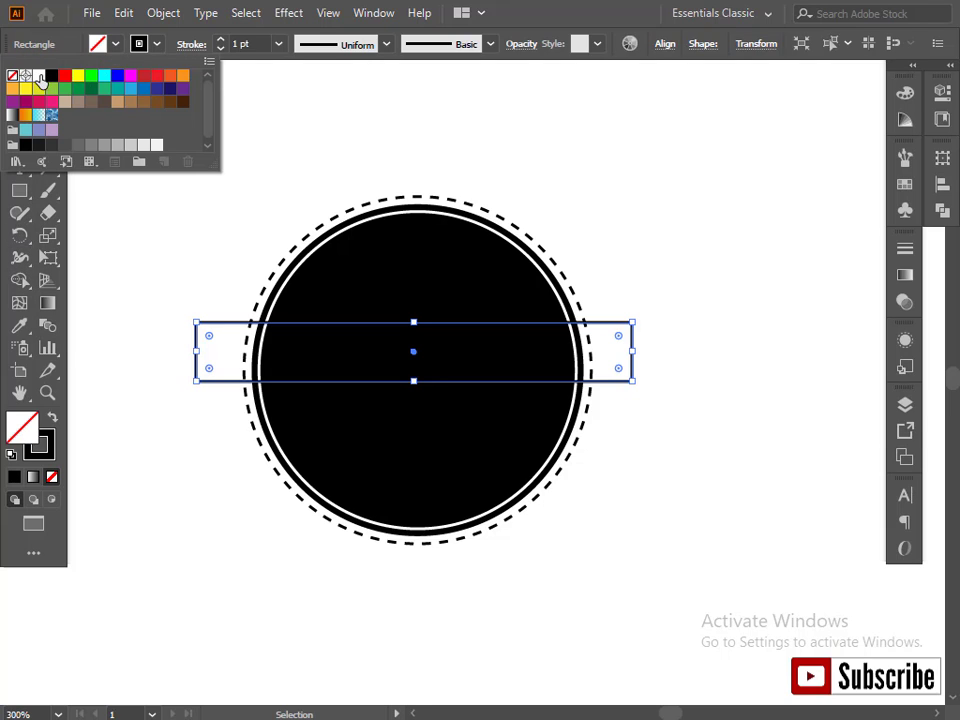
pyautogui.click(40, 78)
pyautogui.click(156, 46)
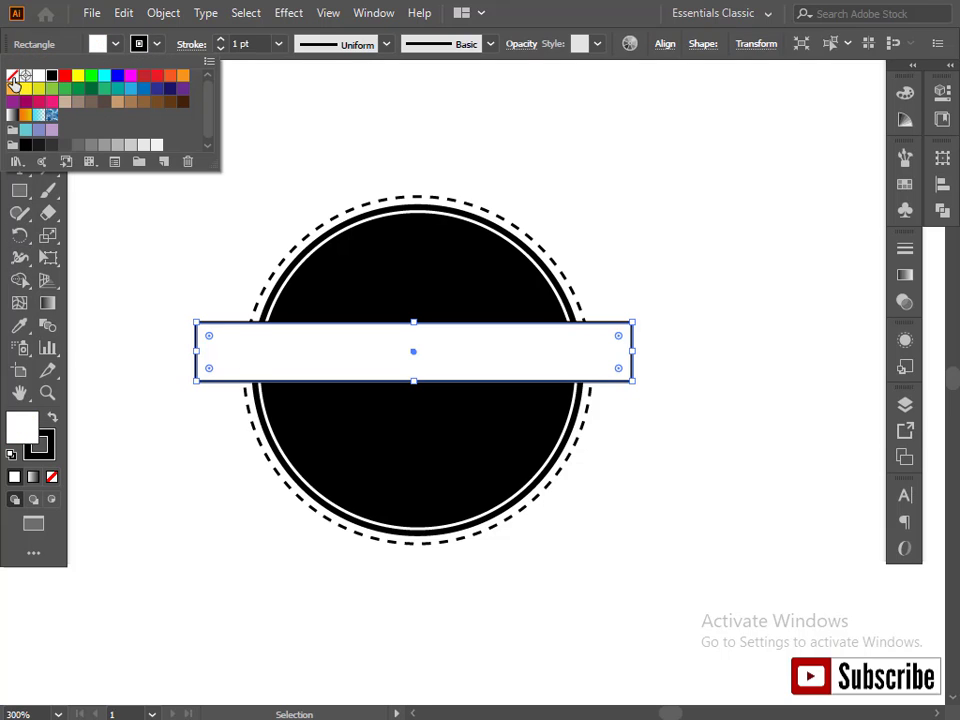
pyautogui.click(12, 77)
pyautogui.click(308, 133)
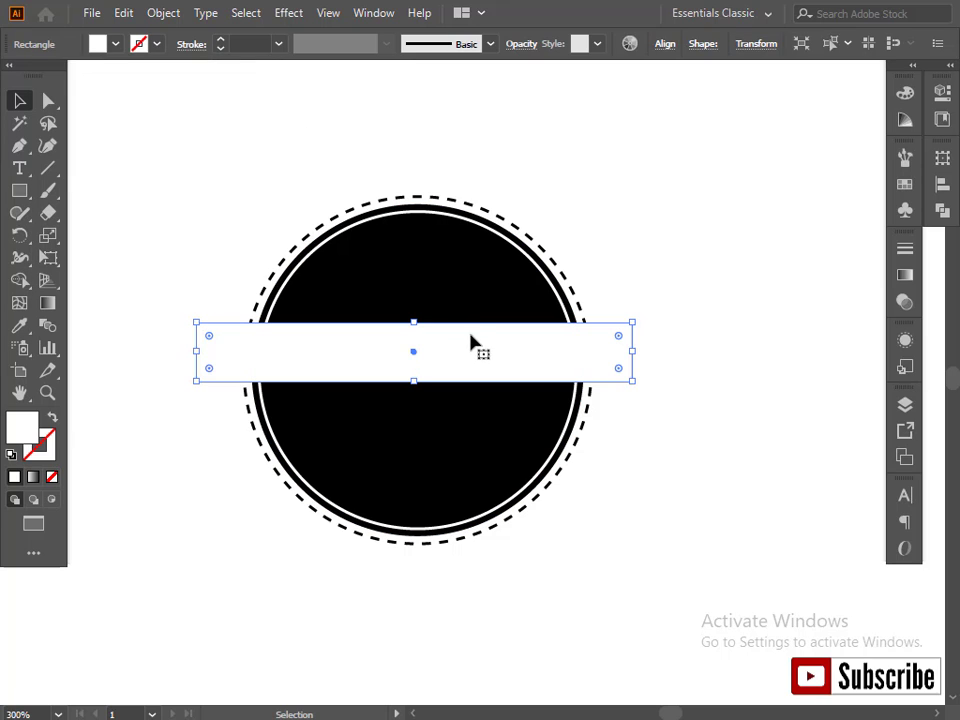
# Step: Align the white band and the circle group to each other's horizontal and vertical centres
pyautogui.moveTo(576, 246); pyautogui.dragTo(533, 382)
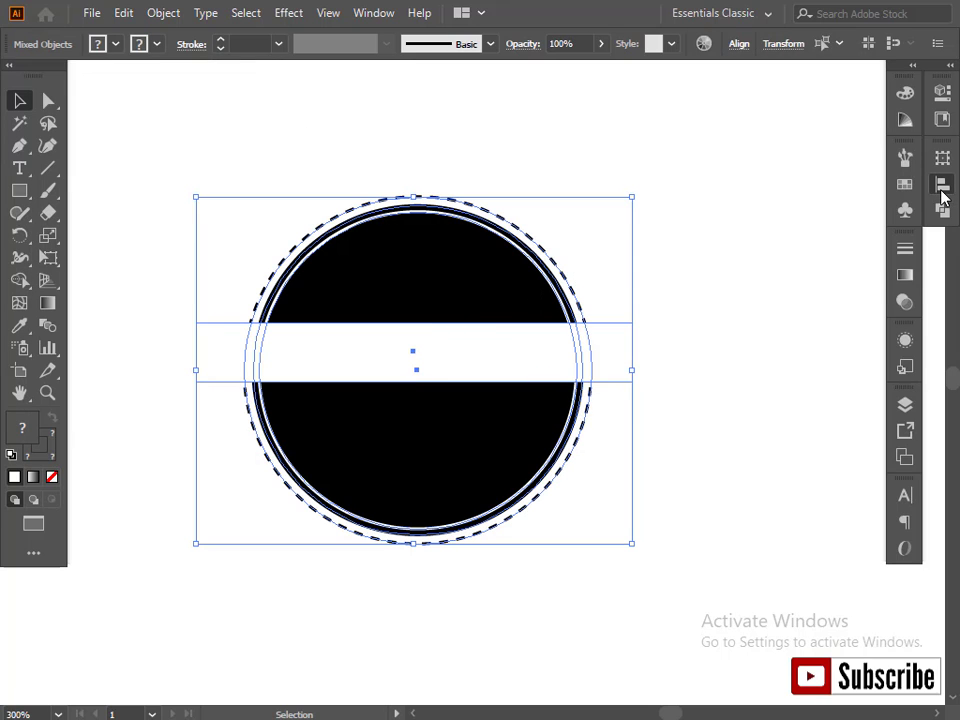
pyautogui.click(942, 186)
pyautogui.click(757, 200)
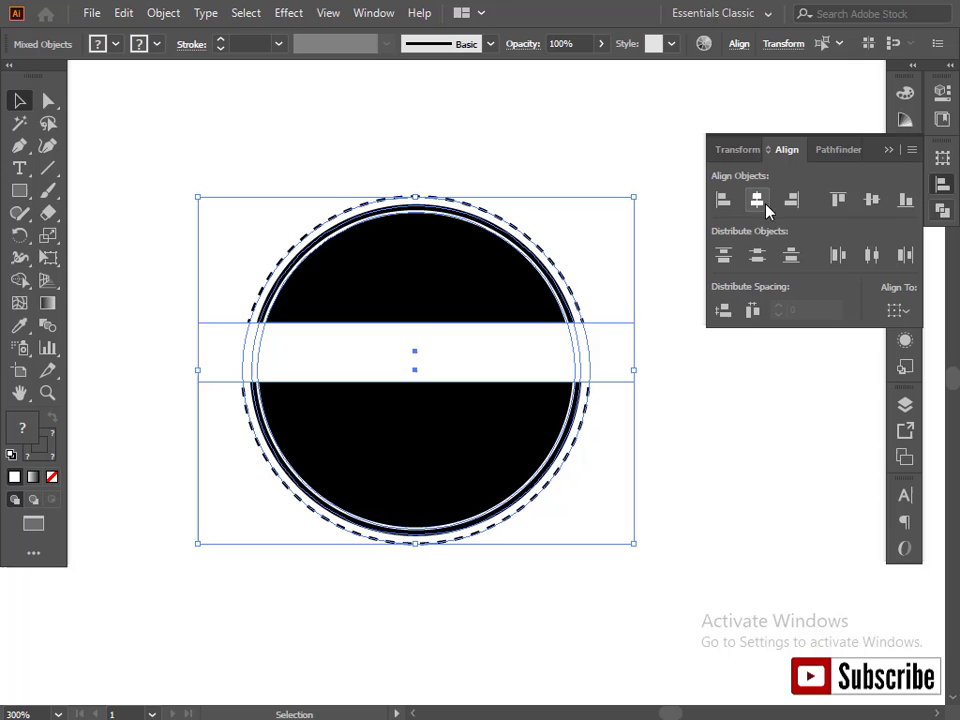
pyautogui.click(871, 200)
pyautogui.click(888, 150)
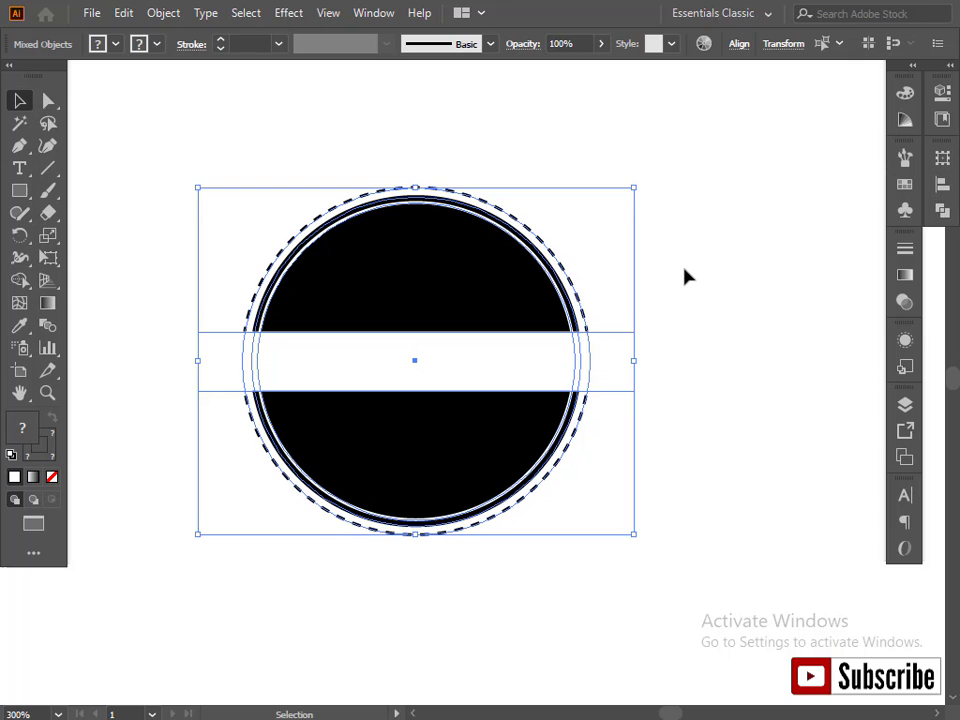
# Step: Ungroup the concentric circles
pyautogui.click(165, 252)
pyautogui.moveTo(311, 180); pyautogui.dragTo(381, 264)
pyautogui.rightClick(362, 242)
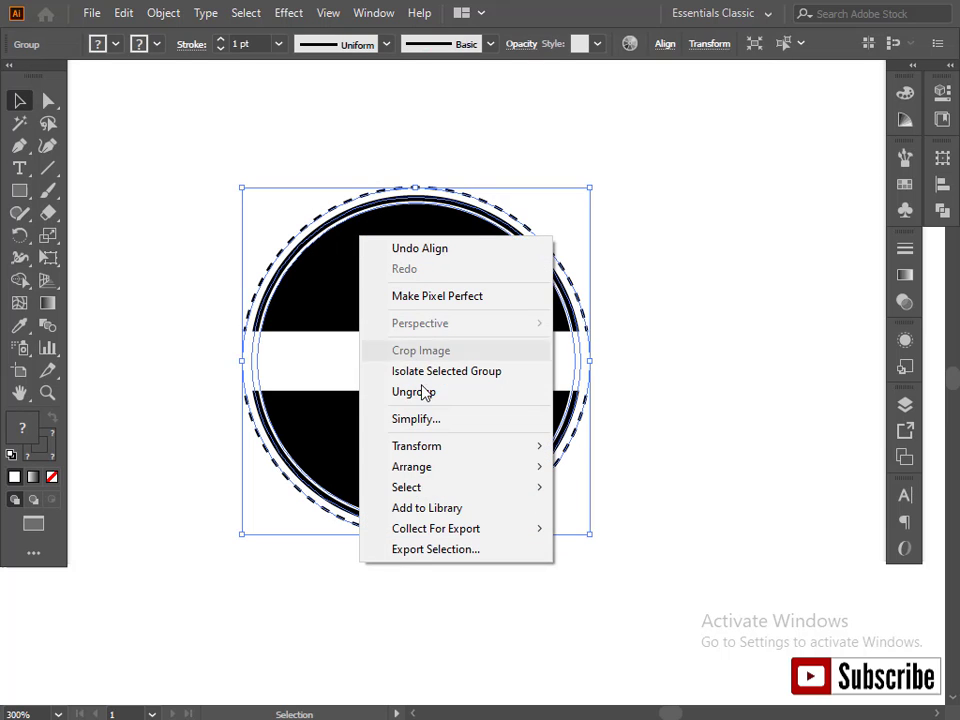
pyautogui.click(424, 391)
pyautogui.click(619, 306)
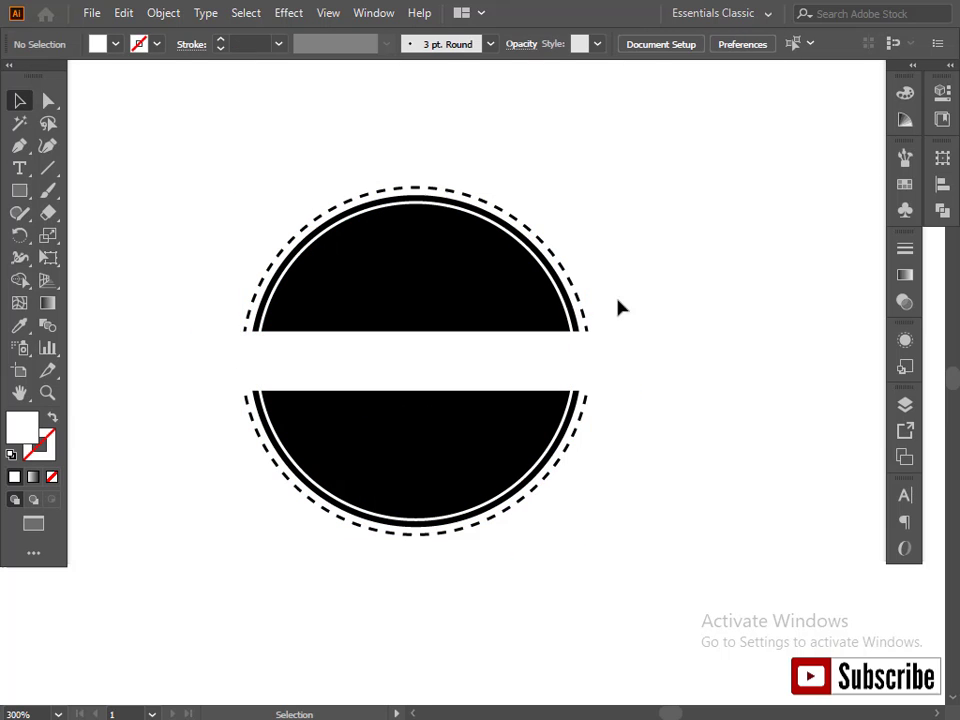
pyautogui.click(523, 300)
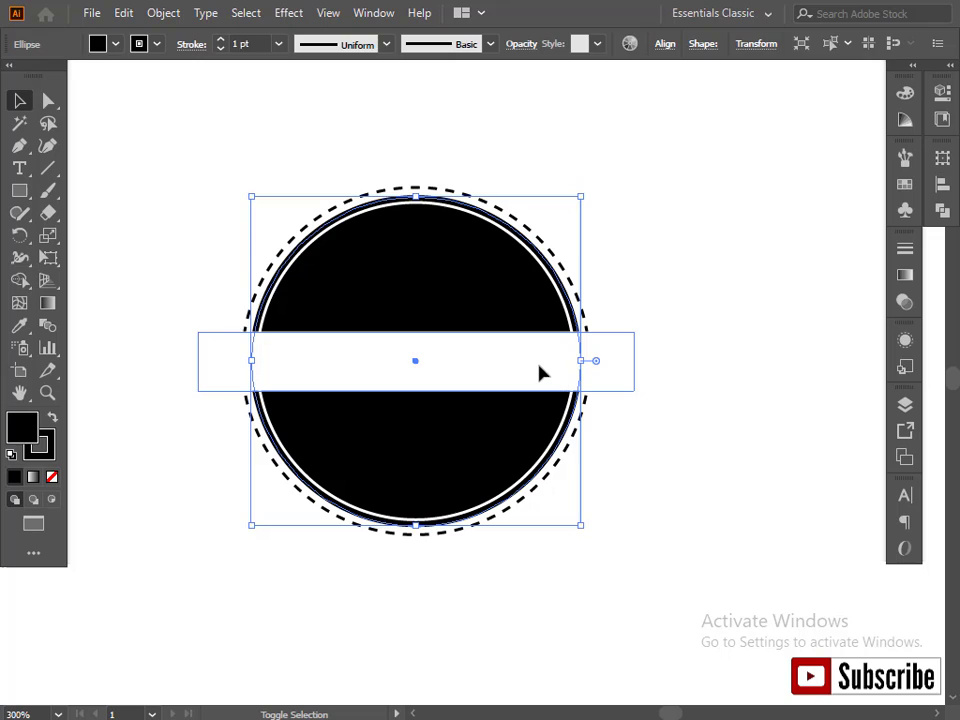
pyautogui.keyDown('shift'); pyautogui.click(538, 372); pyautogui.keyUp('shift')
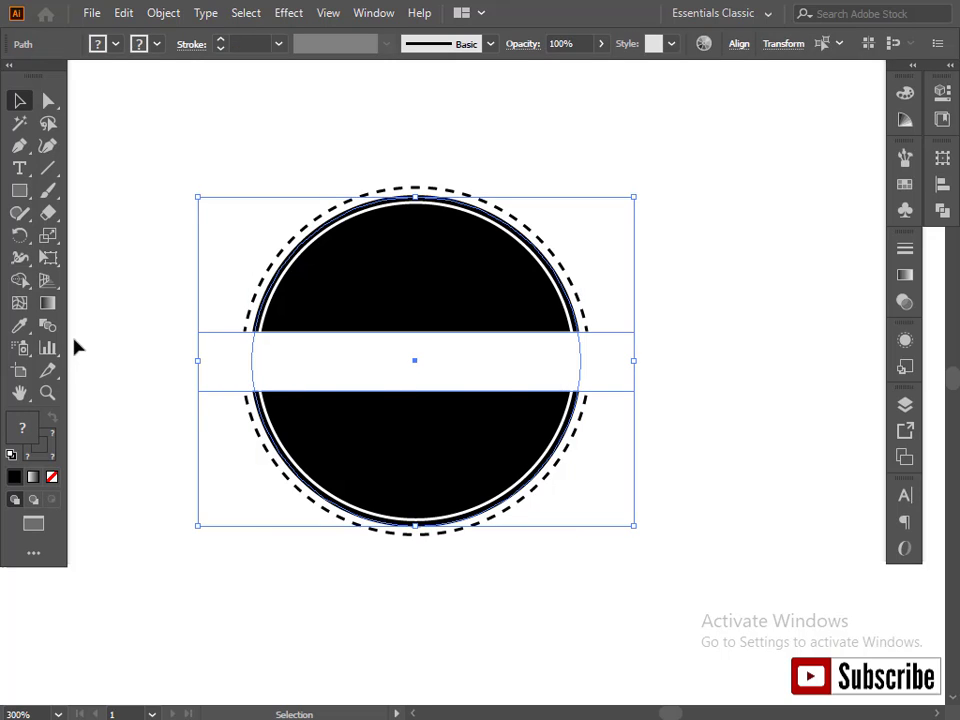
pyautogui.click(20, 280)
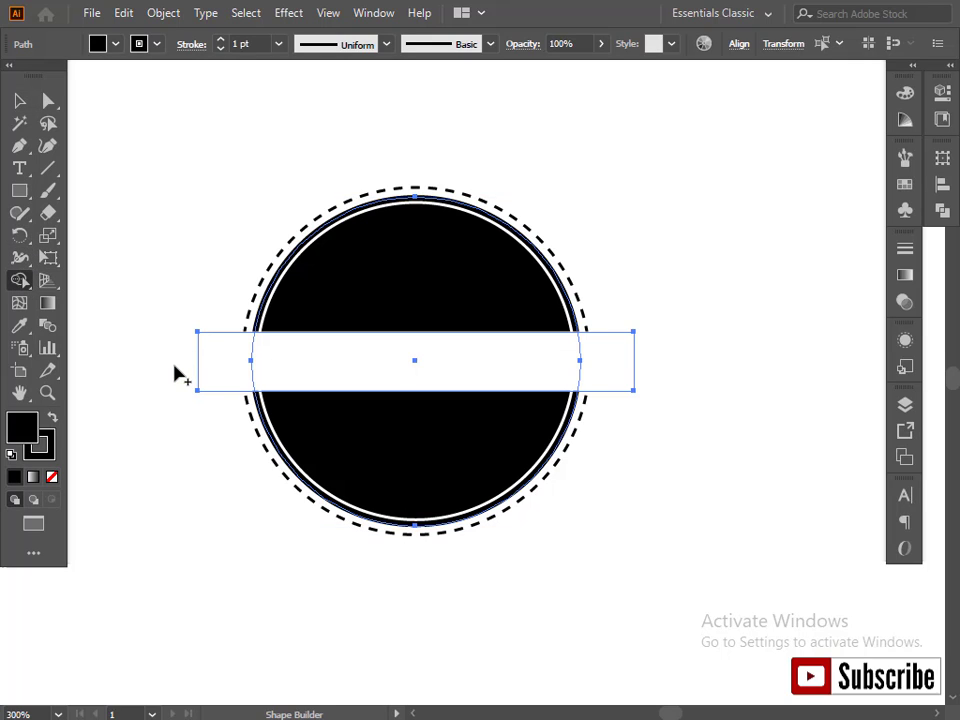
pyautogui.moveTo(163, 358); pyautogui.dragTo(214, 366)
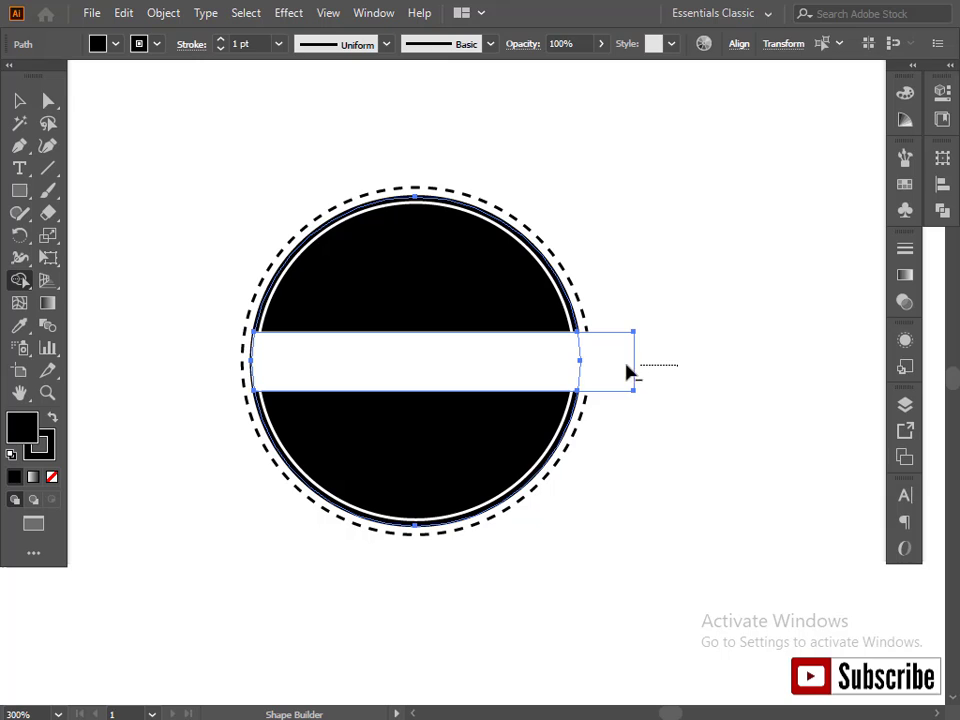
pyautogui.moveTo(616, 372); pyautogui.dragTo(630, 380)
pyautogui.press('v')
pyautogui.hotkey('ctrl', 'z')
pyautogui.hotkey('ctrl', 'z')
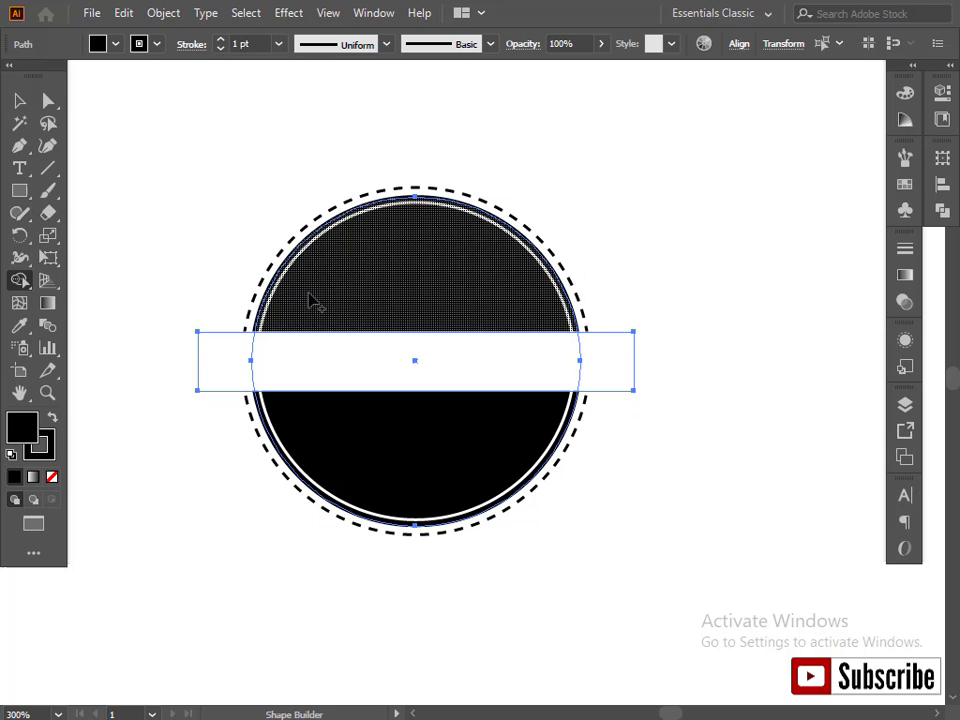
pyautogui.click(17, 104)
pyautogui.hotkey('ctrl', 'shift', 'a')
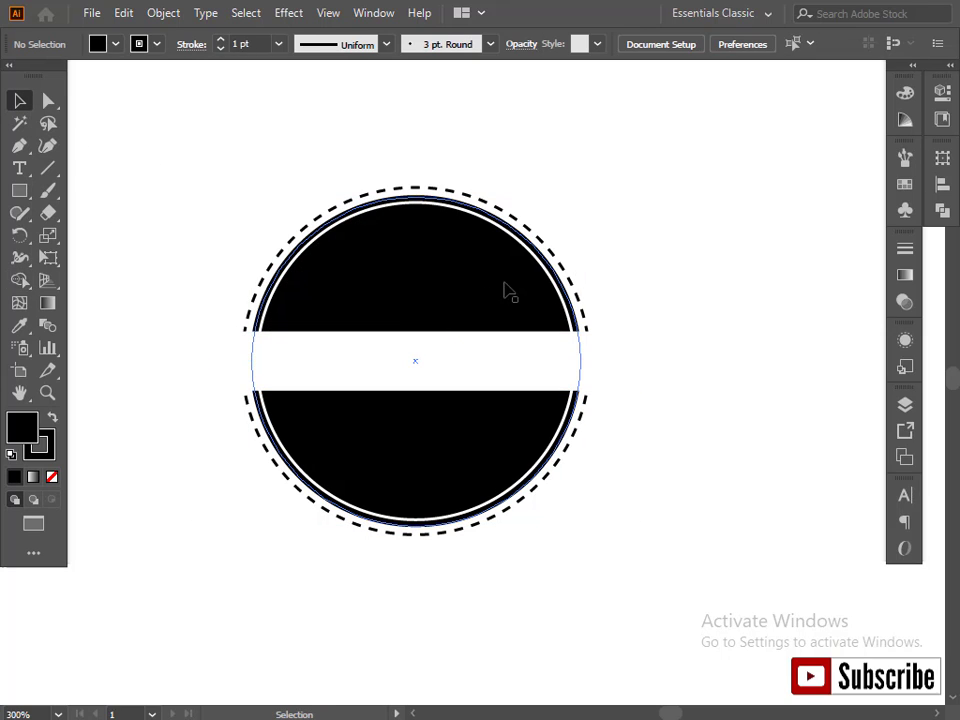
# Step: Trim off the white band's two ends outside the white ring circle with the Shape Builder tool
pyautogui.click(477, 216)
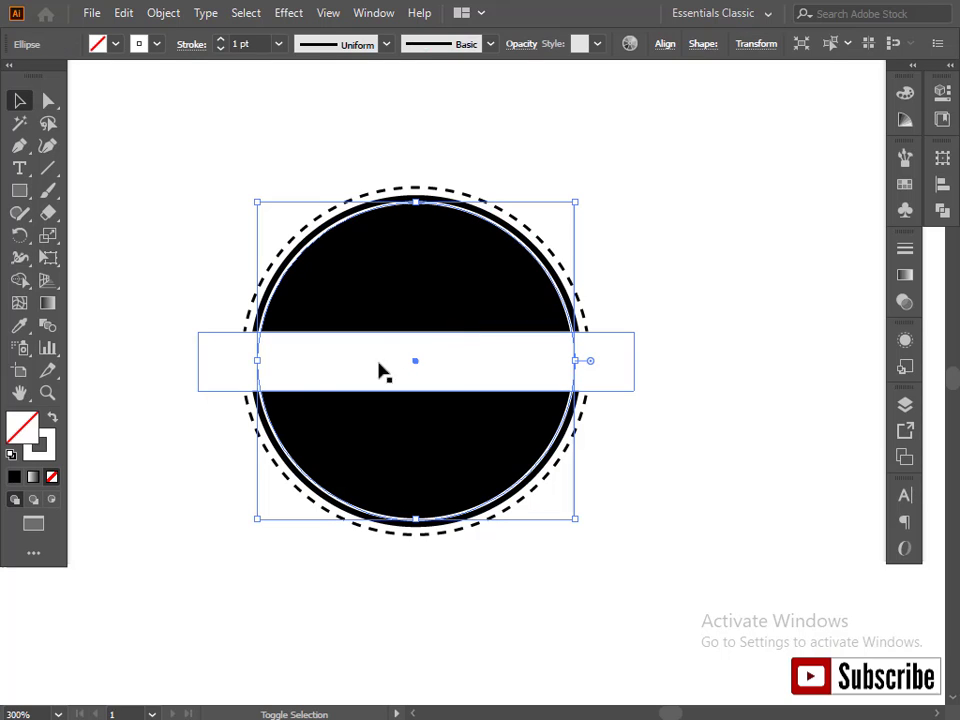
pyautogui.keyDown('shift'); pyautogui.click(303, 388); pyautogui.keyUp('shift')
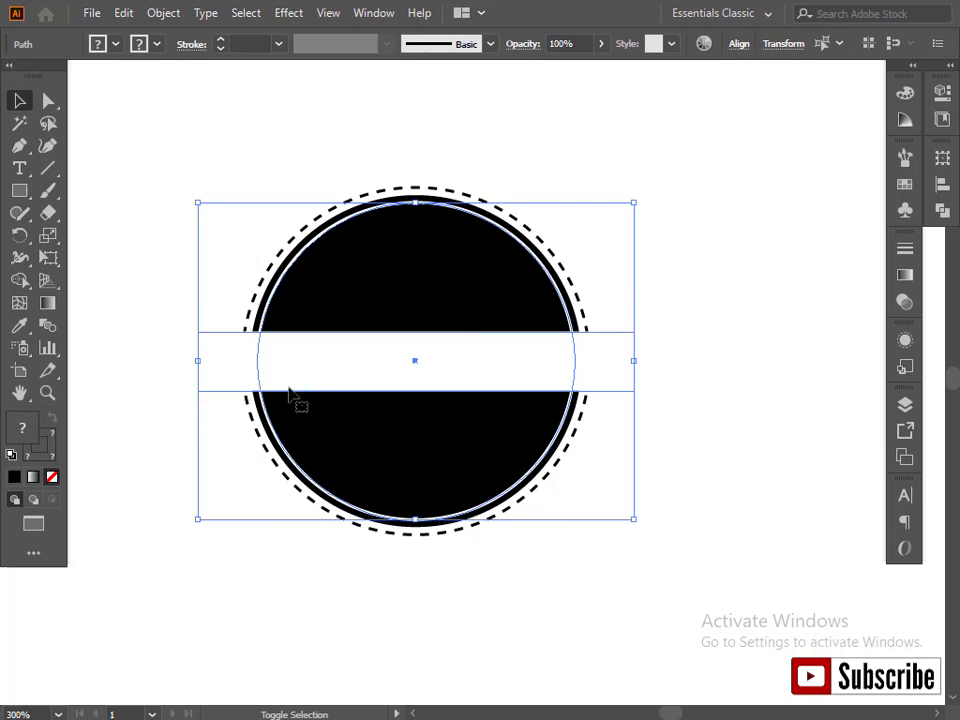
pyautogui.click(21, 280)
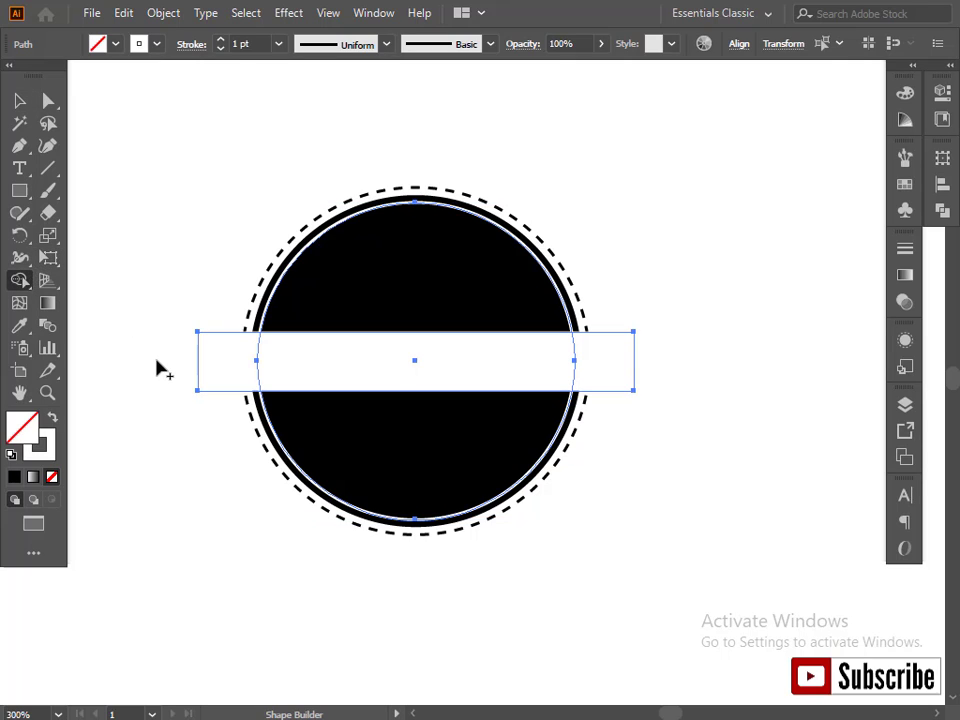
pyautogui.moveTo(156, 362); pyautogui.dragTo(225, 370)
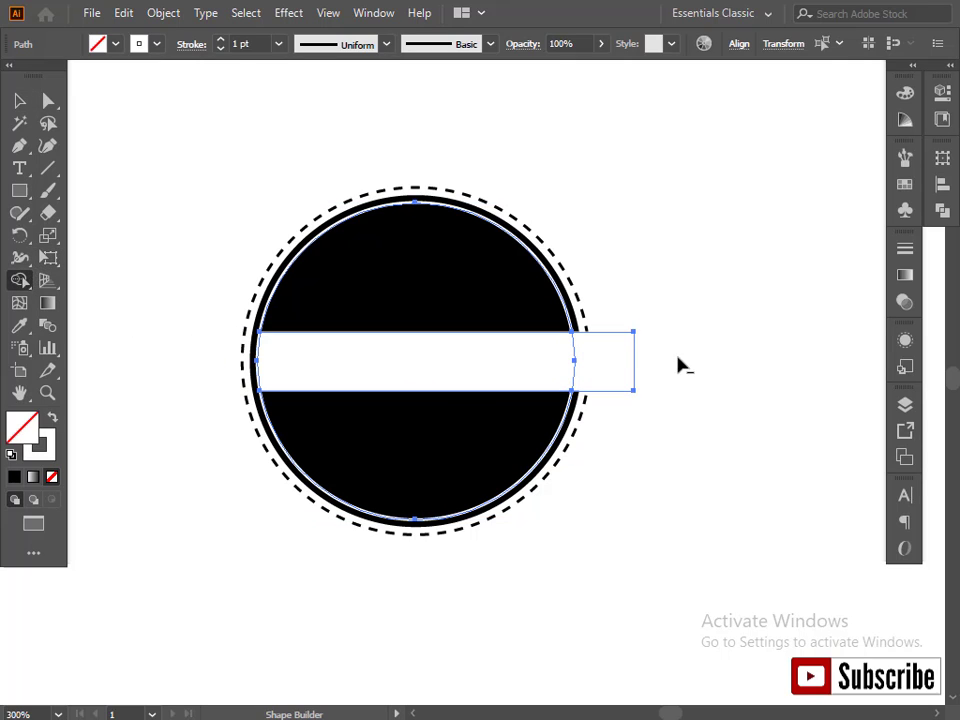
pyautogui.moveTo(678, 366)
pyautogui.mouseDown()
pyautogui.moveTo(615, 366)
pyautogui.moveTo(629, 388)
pyautogui.mouseUp()
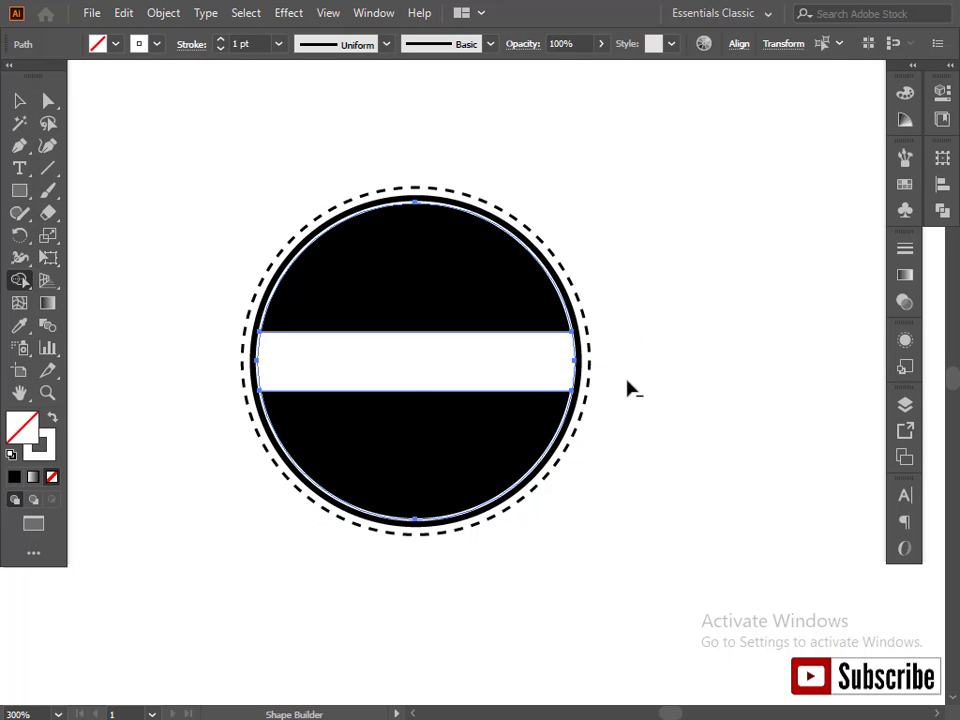
pyautogui.click(19, 100)
pyautogui.click(122, 154)
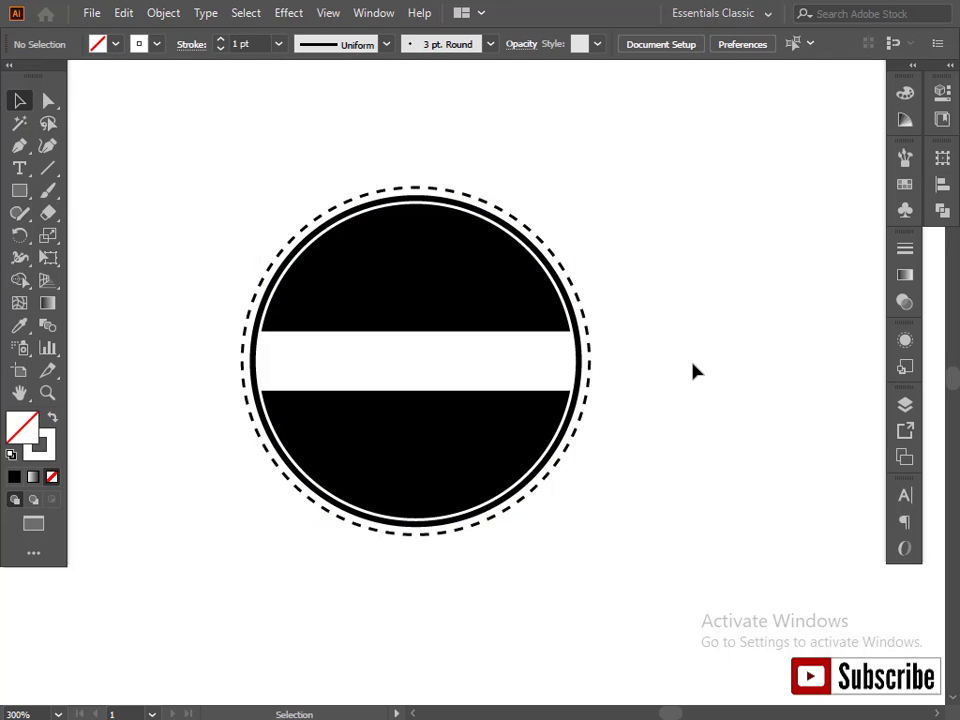
# Step: Scale the whole badge down to about half size, move it to the artboard's upper left and group its parts
pyautogui.moveTo(618, 534); pyautogui.dragTo(179, 176)
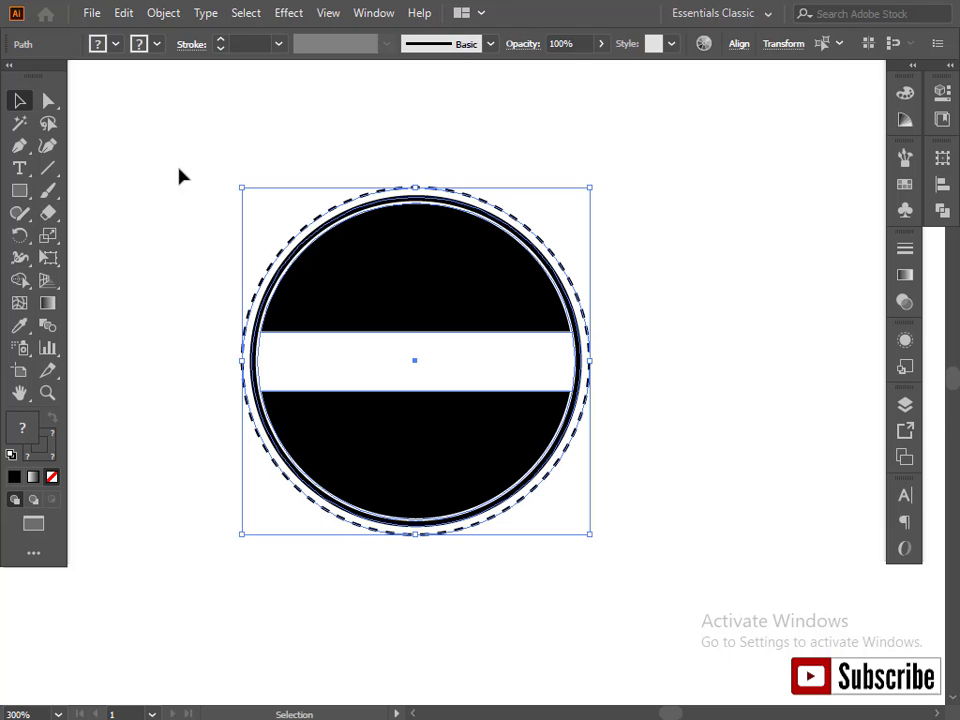
pyautogui.moveTo(586, 538); pyautogui.dragTo(500, 452)
pyautogui.moveTo(440, 380); pyautogui.dragTo(253, 233)
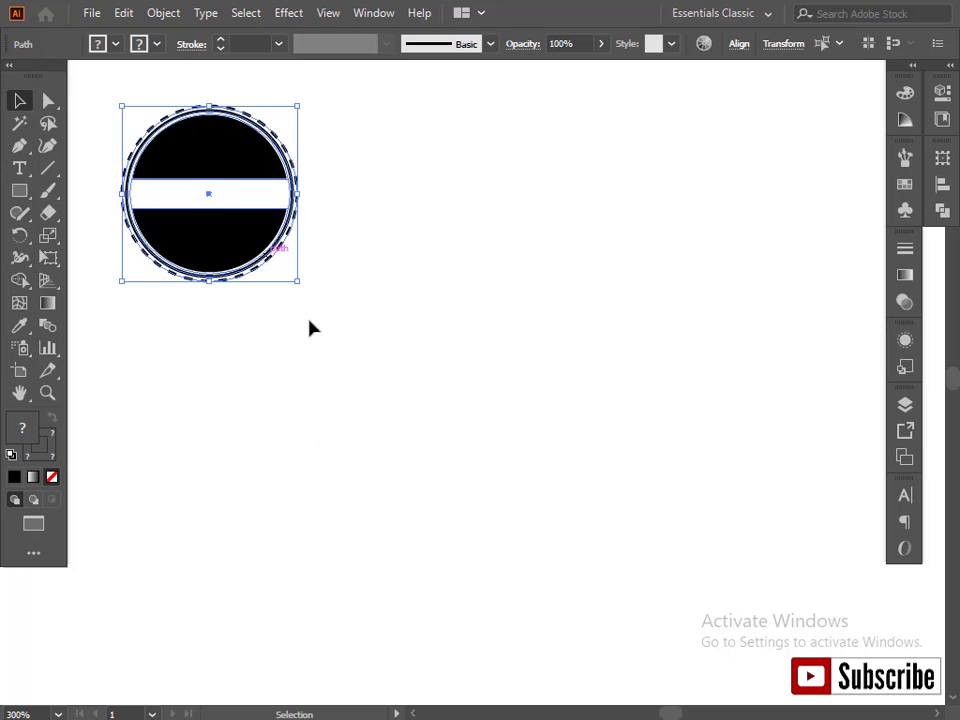
pyautogui.hotkey('ctrl', 'g')
pyautogui.click(332, 365)
pyautogui.click(252, 244)
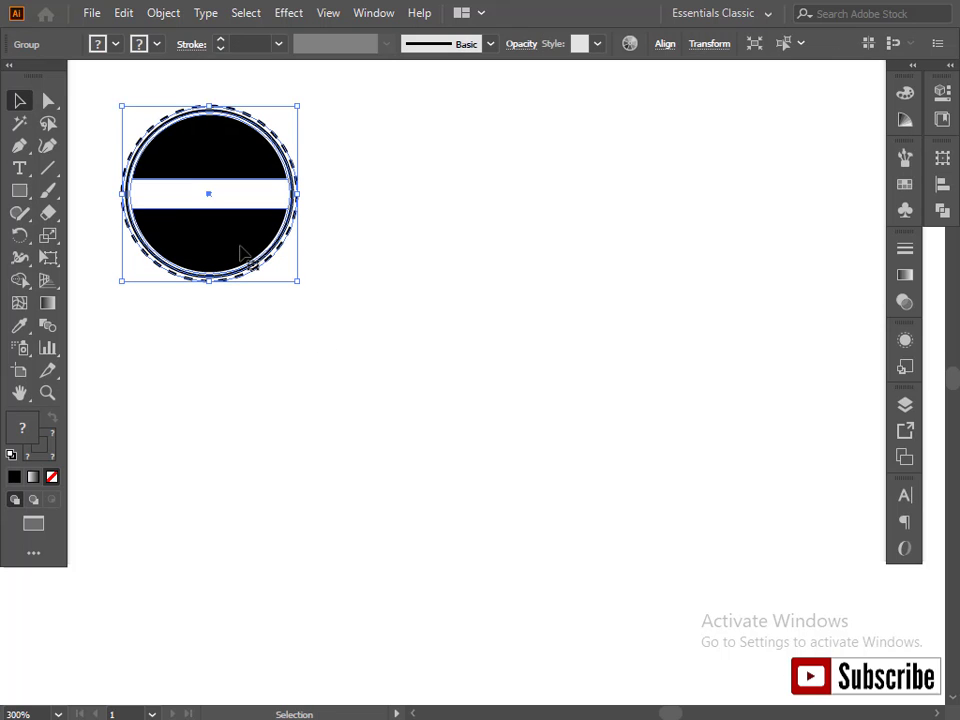
# Step: Duplicate the badge group below and to the right of the original, and ungroup the copy
pyautogui.moveTo(264, 245); pyautogui.dragTo(486, 445)
pyautogui.click(591, 446)
pyautogui.hotkey('ctrl', 'space')
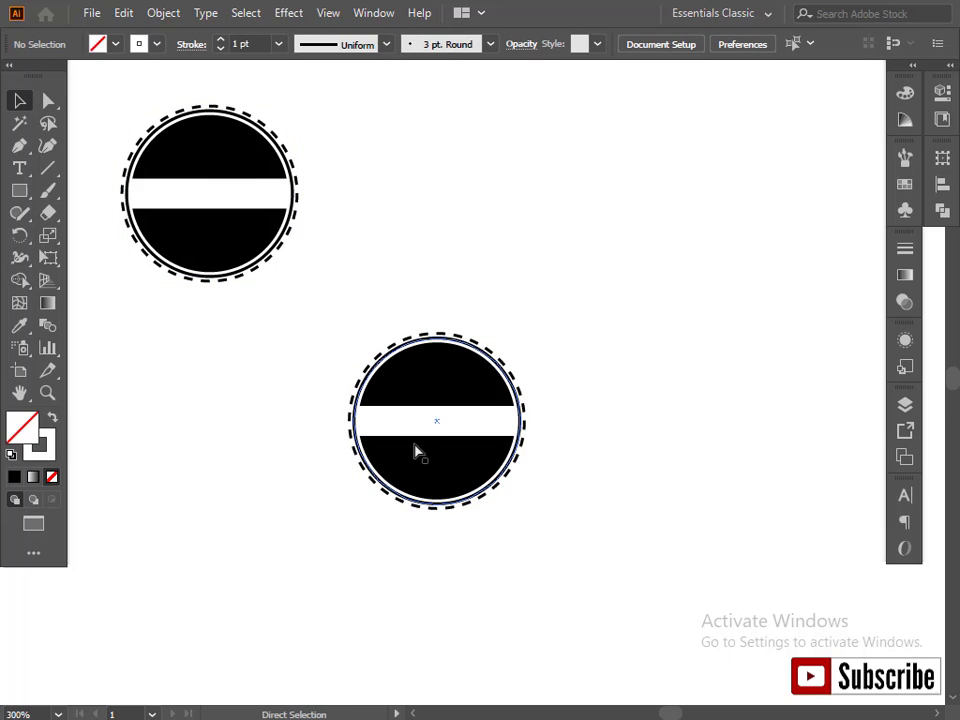
pyautogui.moveTo(543, 462); pyautogui.dragTo(600, 536)
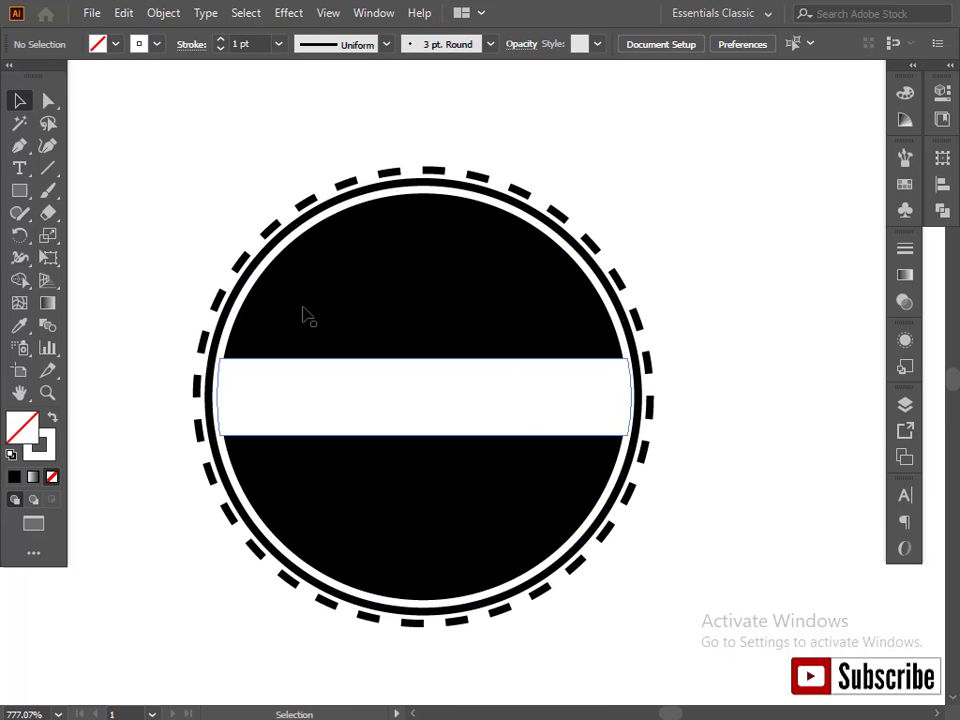
pyautogui.moveTo(328, 290); pyautogui.dragTo(405, 373)
pyautogui.rightClick(397, 324)
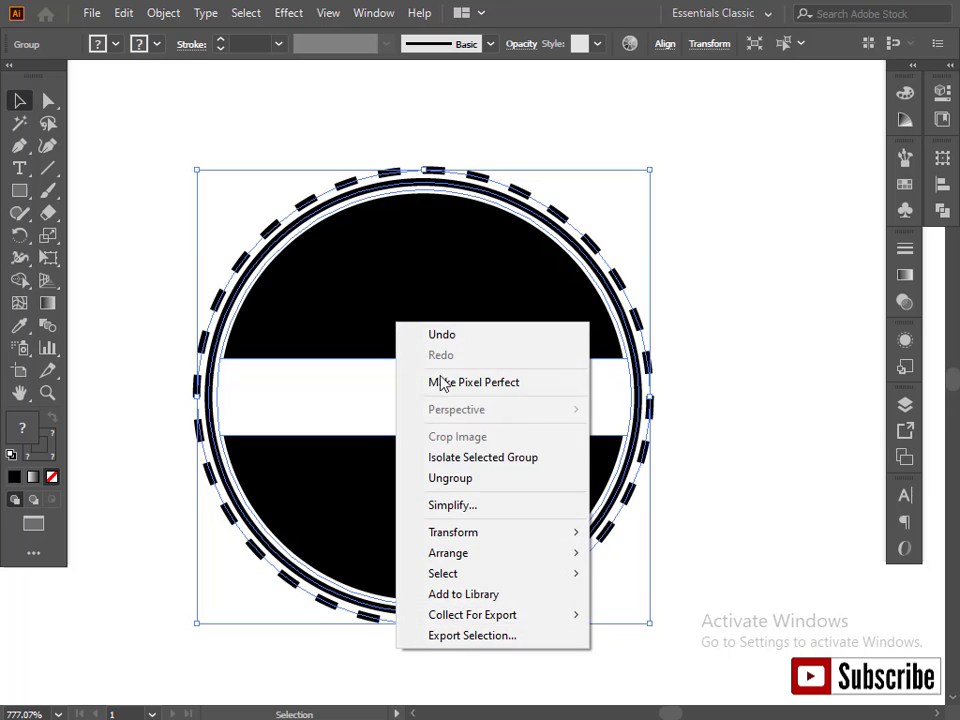
pyautogui.click(464, 478)
pyautogui.click(761, 414)
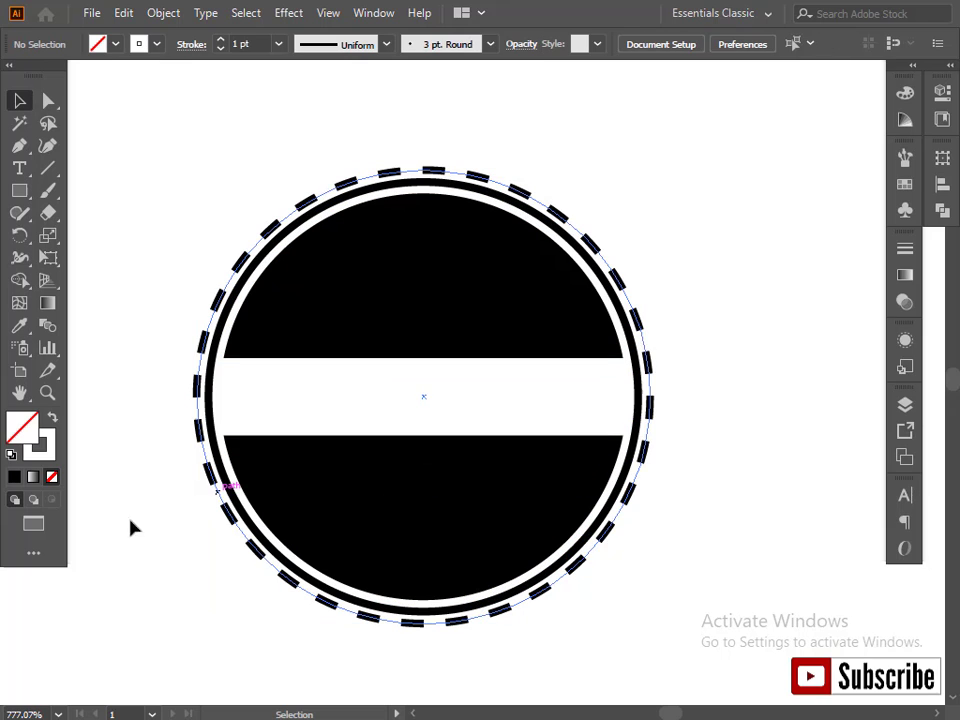
# Step: Draw a circle from the copied badge's centre, about twice as tall as the white band
pyautogui.click(19, 190)
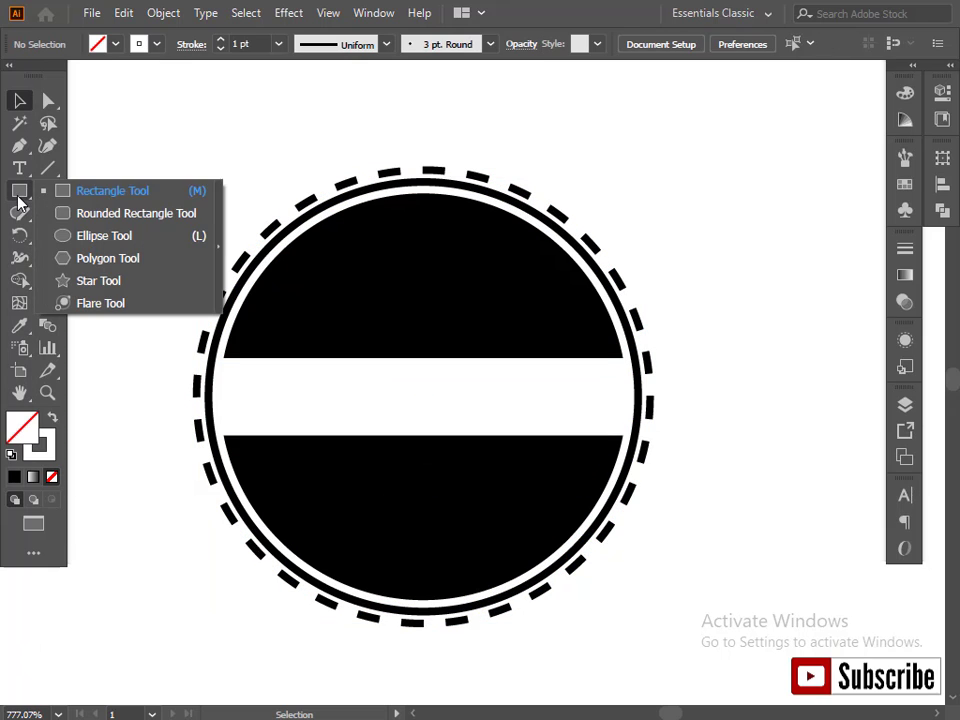
pyautogui.click(71, 235)
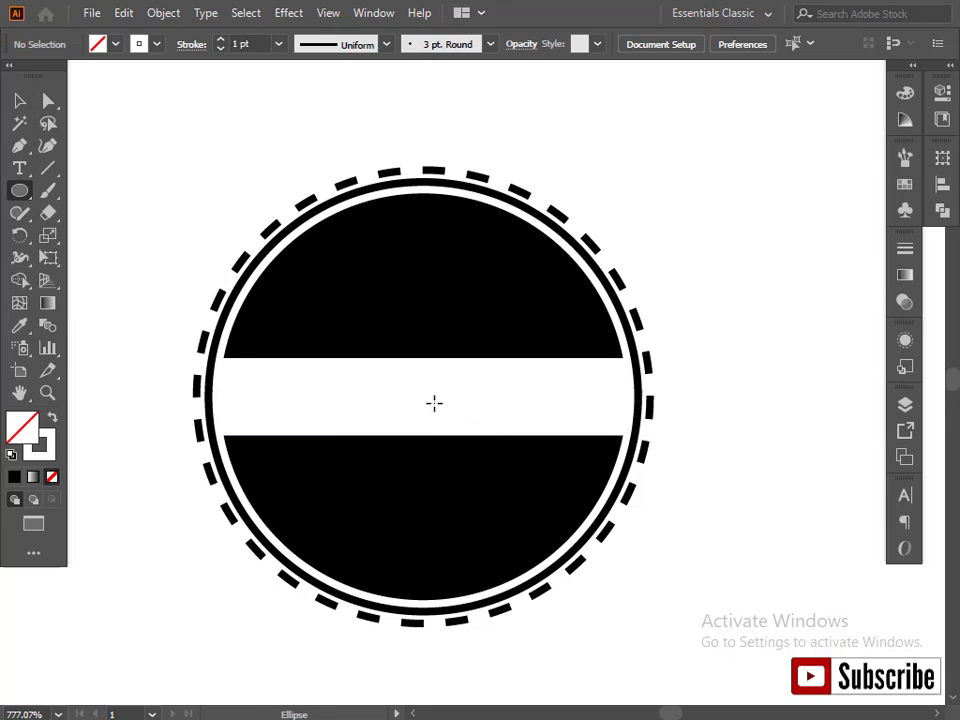
pyautogui.moveTo(422, 397); pyautogui.dragTo(462, 468)
pyautogui.click(19, 100)
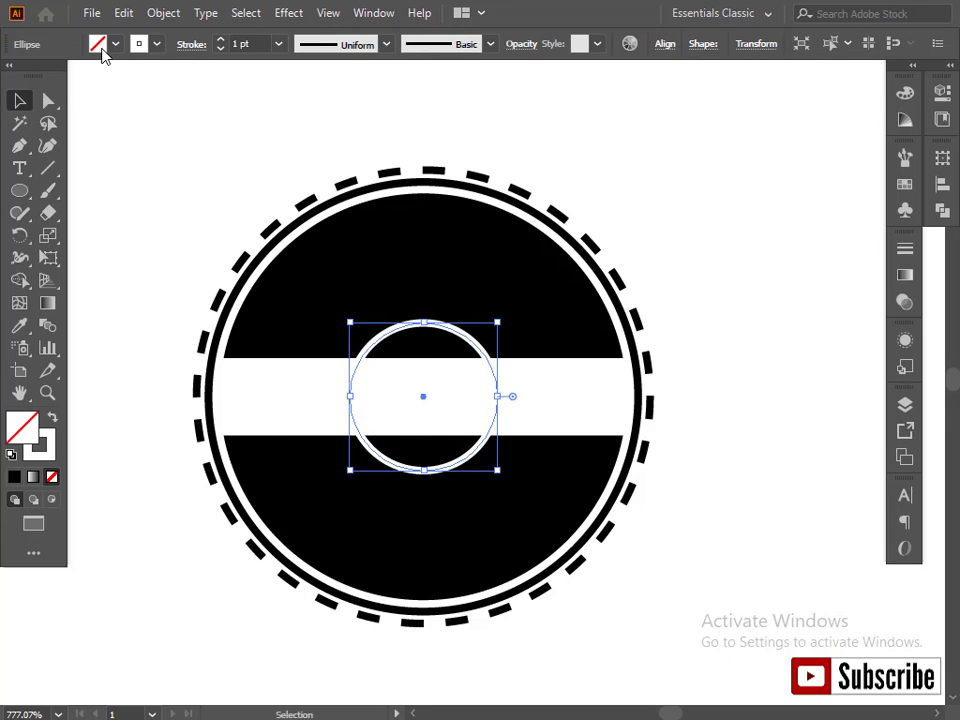
# Step: Give the small centre circle a white fill and no stroke
pyautogui.click(100, 46)
pyautogui.click(38, 75)
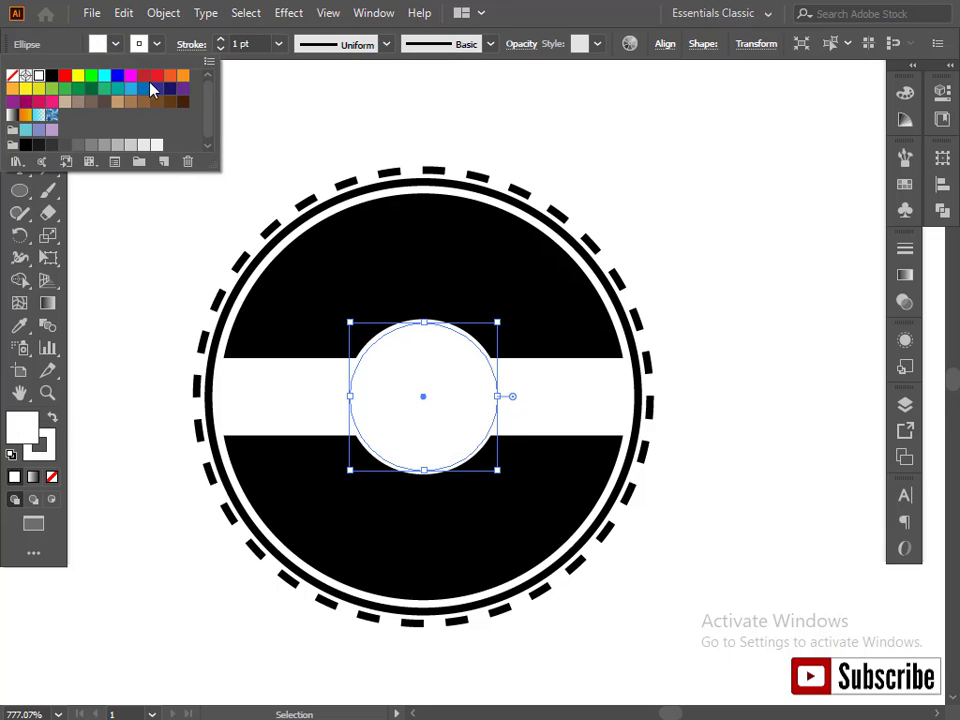
pyautogui.click(163, 52)
pyautogui.click(156, 46)
pyautogui.click(13, 76)
pyautogui.click(333, 134)
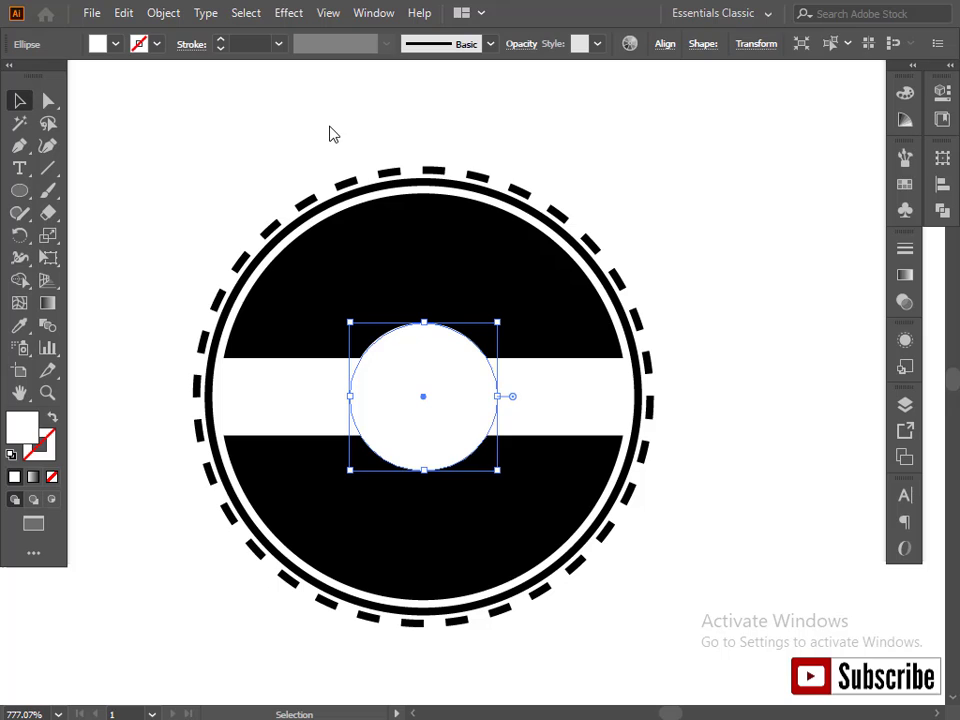
# Step: Unite the small centre circle and the white band into one shape
pyautogui.keyDown('shift'); pyautogui.click(559, 392); pyautogui.keyUp('shift')
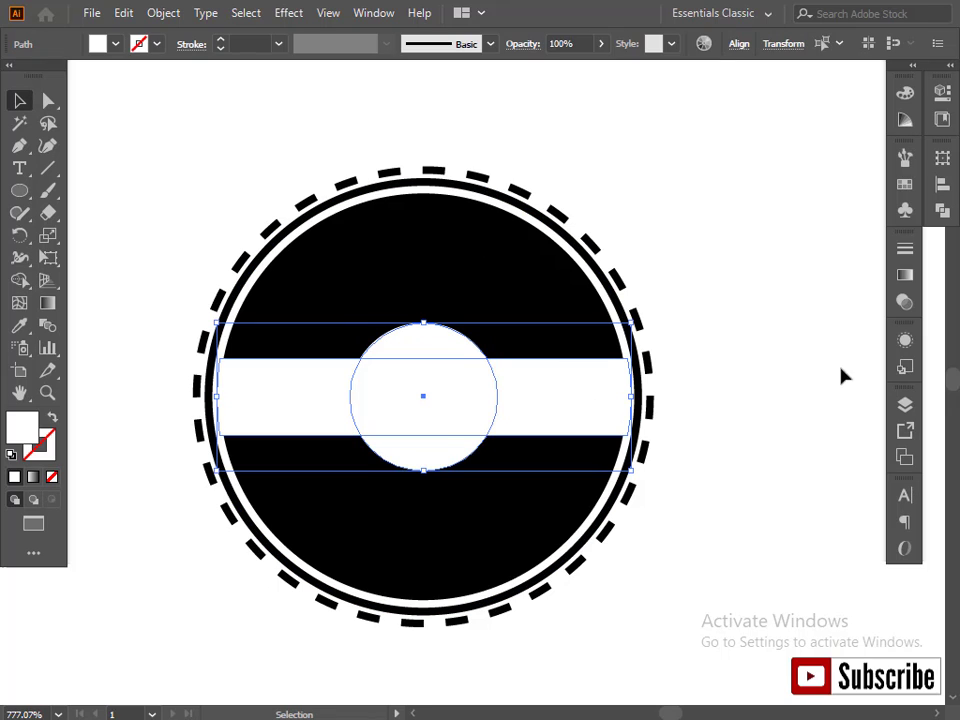
pyautogui.click(941, 210)
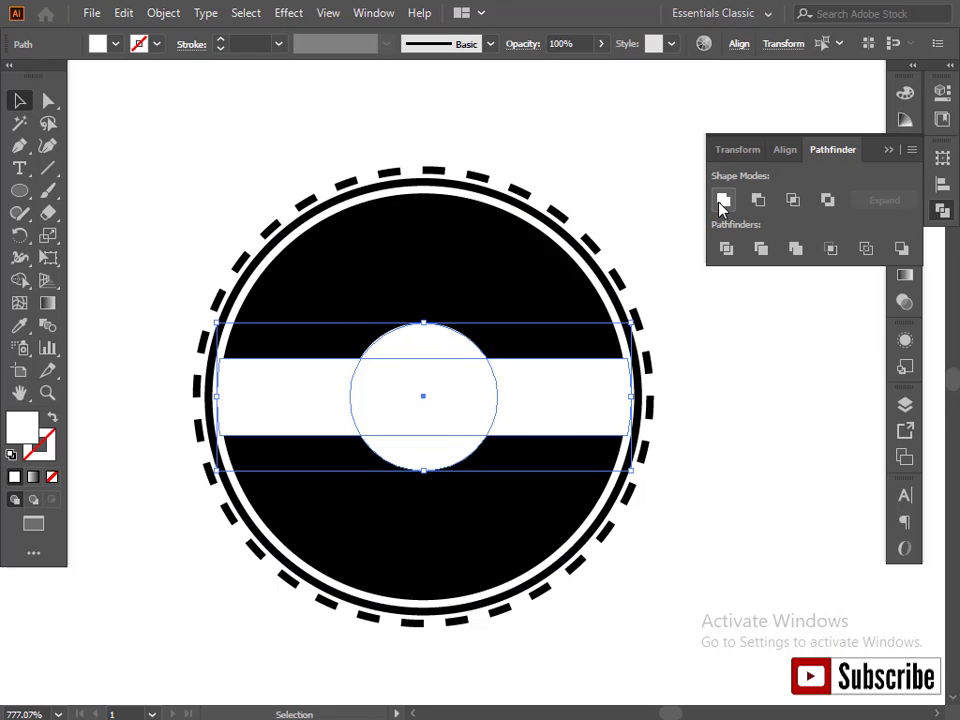
pyautogui.click(723, 199)
pyautogui.click(886, 151)
# Step: Group all parts of the second badge and scale it down about its centre
pyautogui.moveTo(741, 248); pyautogui.dragTo(139, 639)
pyautogui.press('a')
pyautogui.press('v')
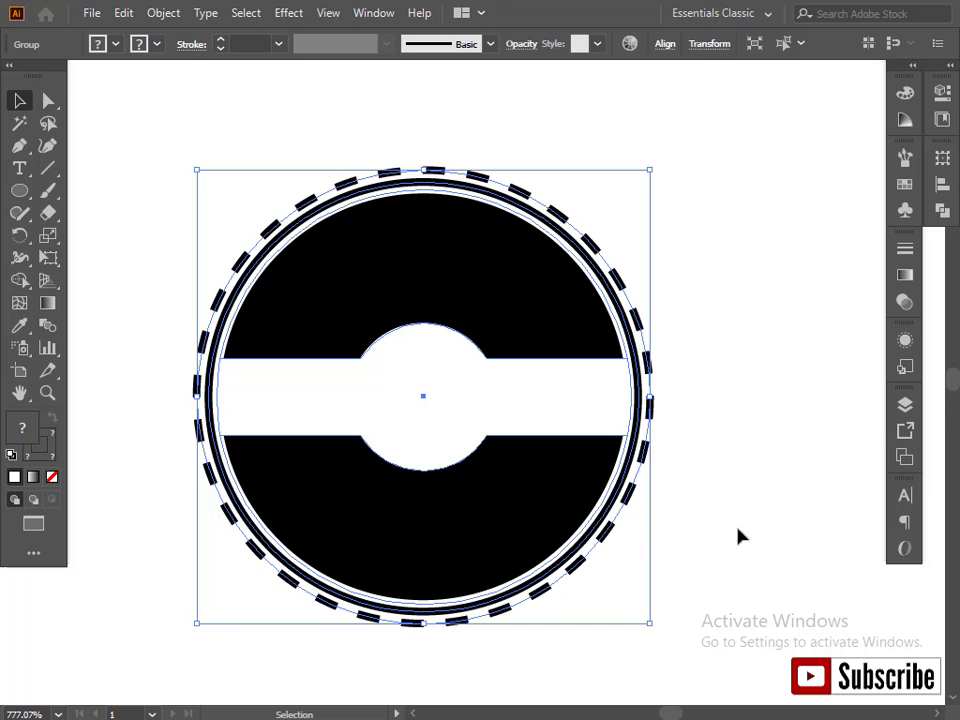
pyautogui.moveTo(649, 628); pyautogui.dragTo(602, 604)
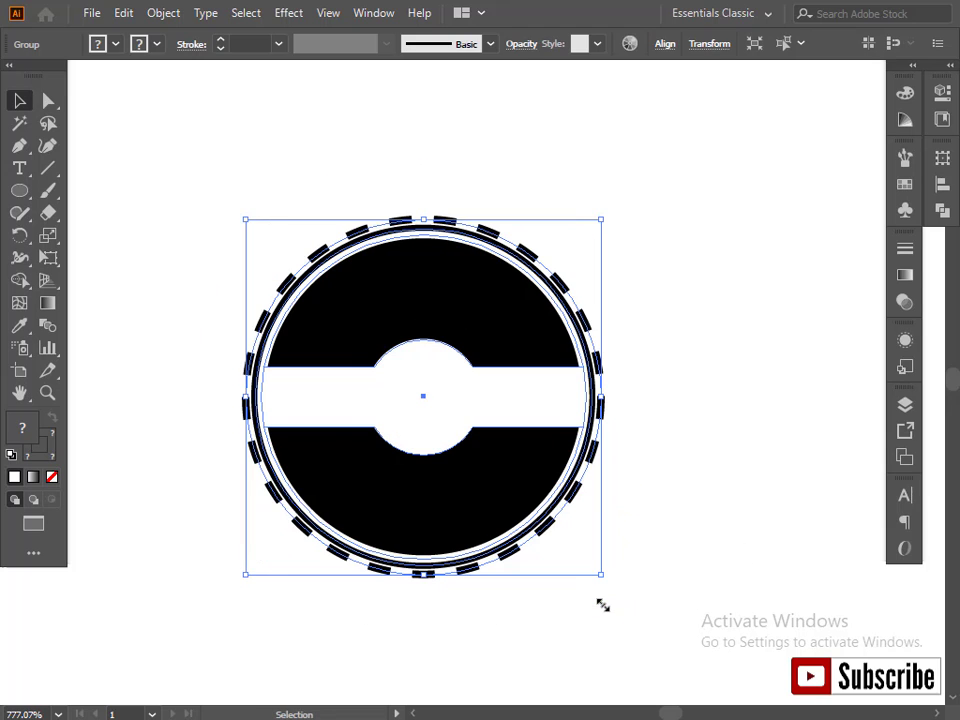
# Step: Place the second badge to the right of the first one and enlarge it to about the same size
pyautogui.press('a')
pyautogui.hotkey('ctrl', '-')
pyautogui.hotkey('ctrl', '-')
pyautogui.hotkey('ctrl', '-')
pyautogui.moveTo(332, 225); pyautogui.dragTo(577, 229)
pyautogui.press('v')
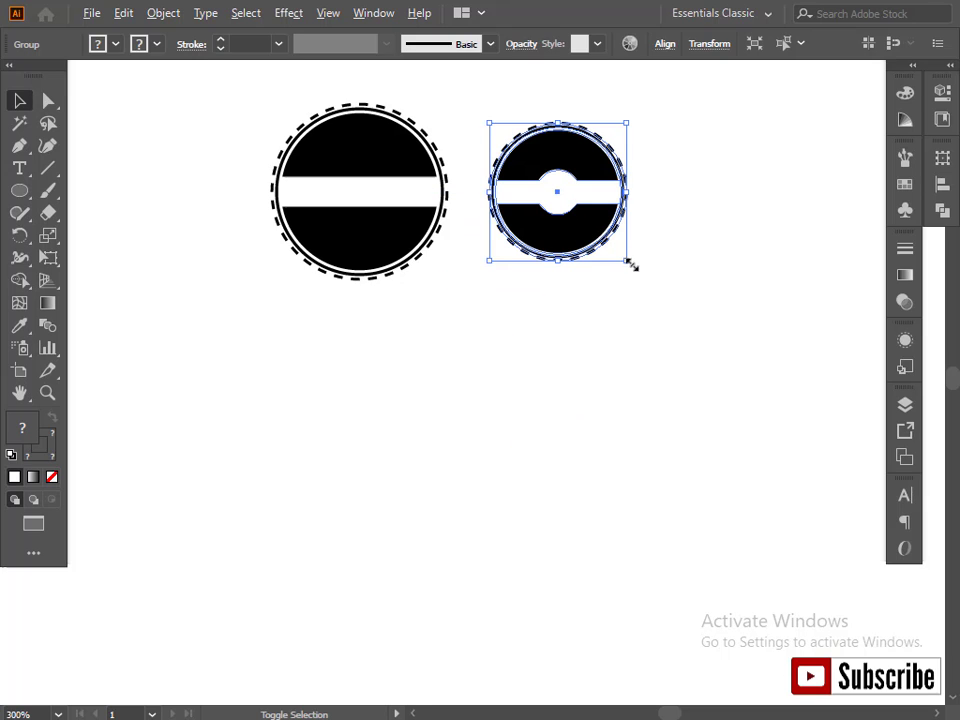
pyautogui.moveTo(630, 264); pyautogui.dragTo(648, 284)
pyautogui.click(370, 458)
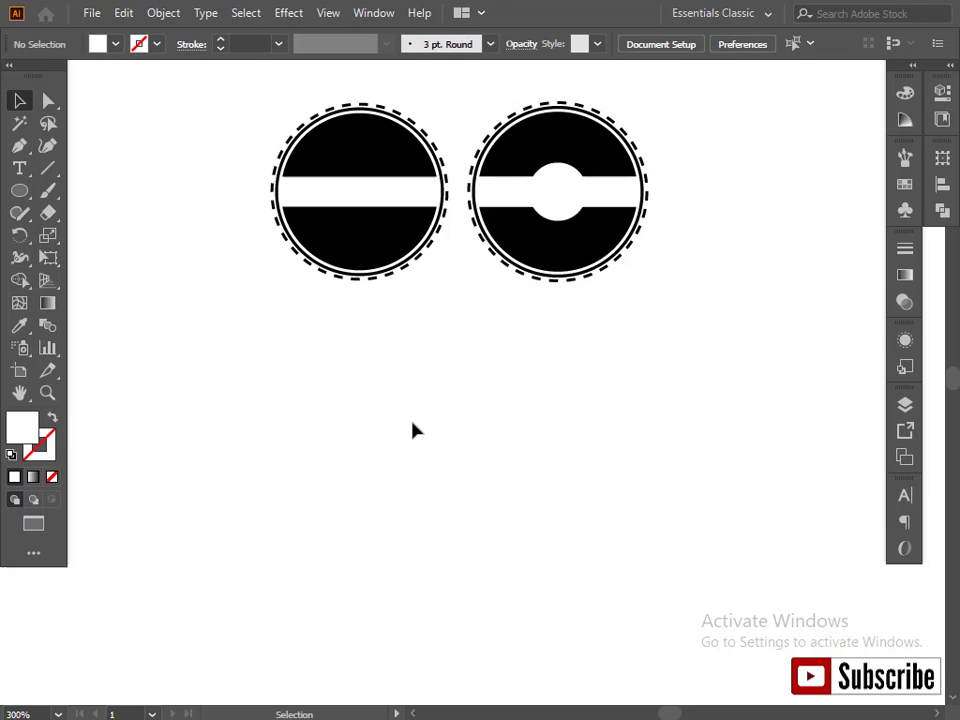
# Step: Draw a circle about 70 pt in diameter in the empty area below the two badges
pyautogui.click(17, 193)
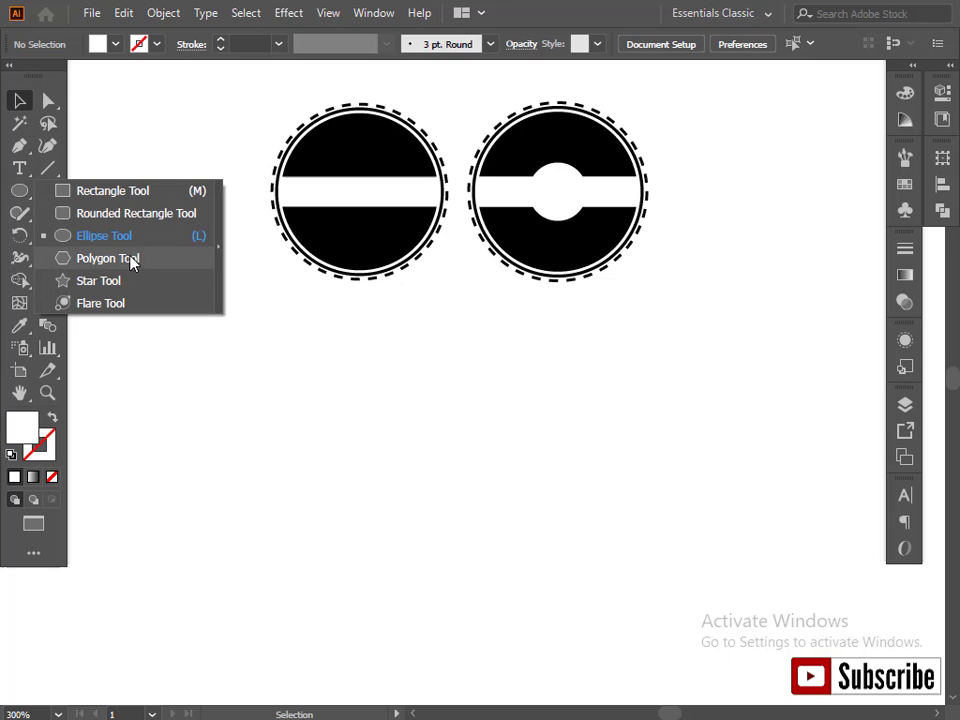
pyautogui.click(104, 236)
pyautogui.moveTo(466, 460); pyautogui.dragTo(571, 561)
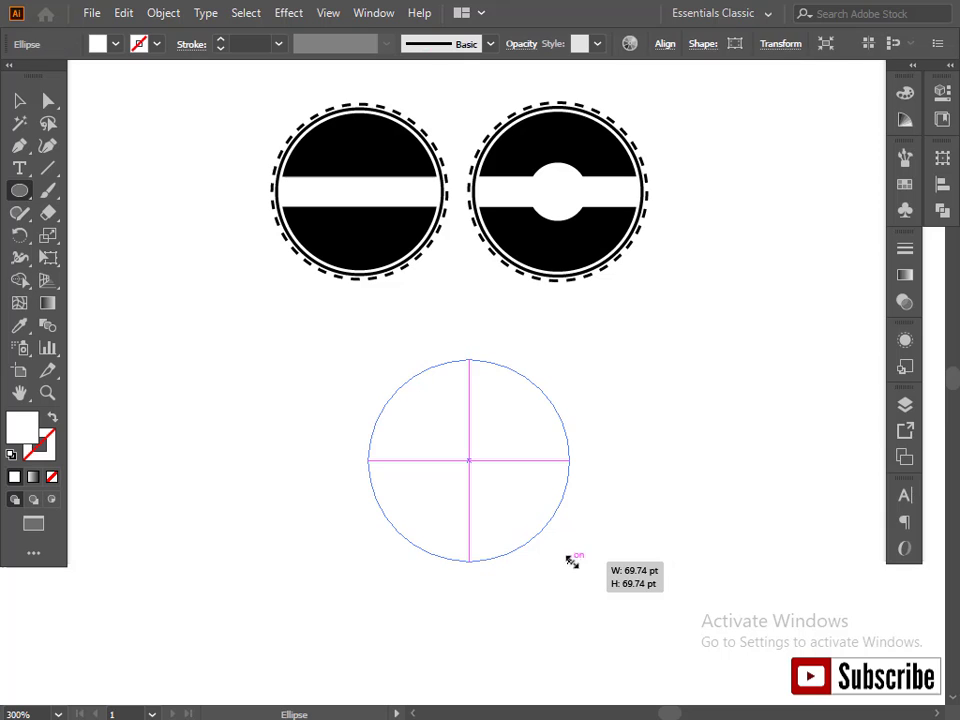
pyautogui.click(19, 100)
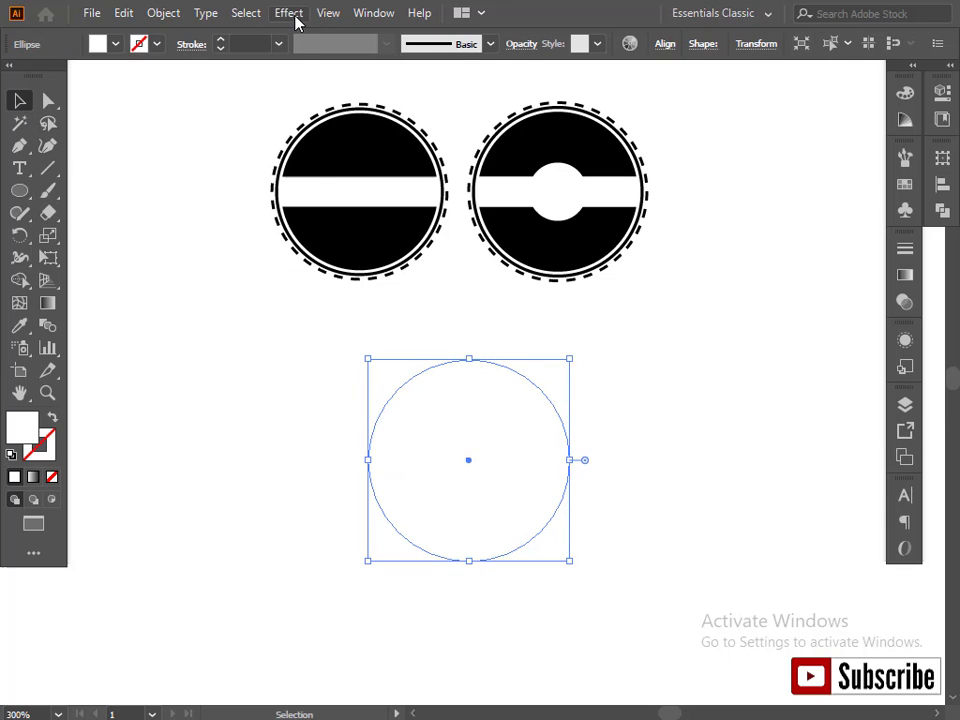
pyautogui.click(295, 17)
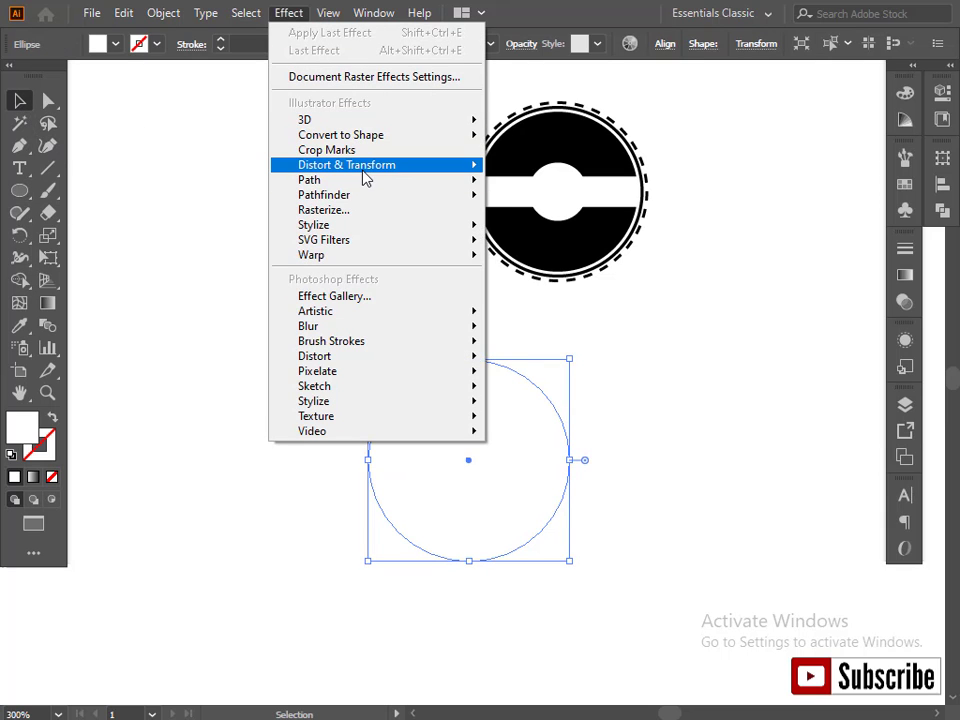
pyautogui.moveTo(365, 173)
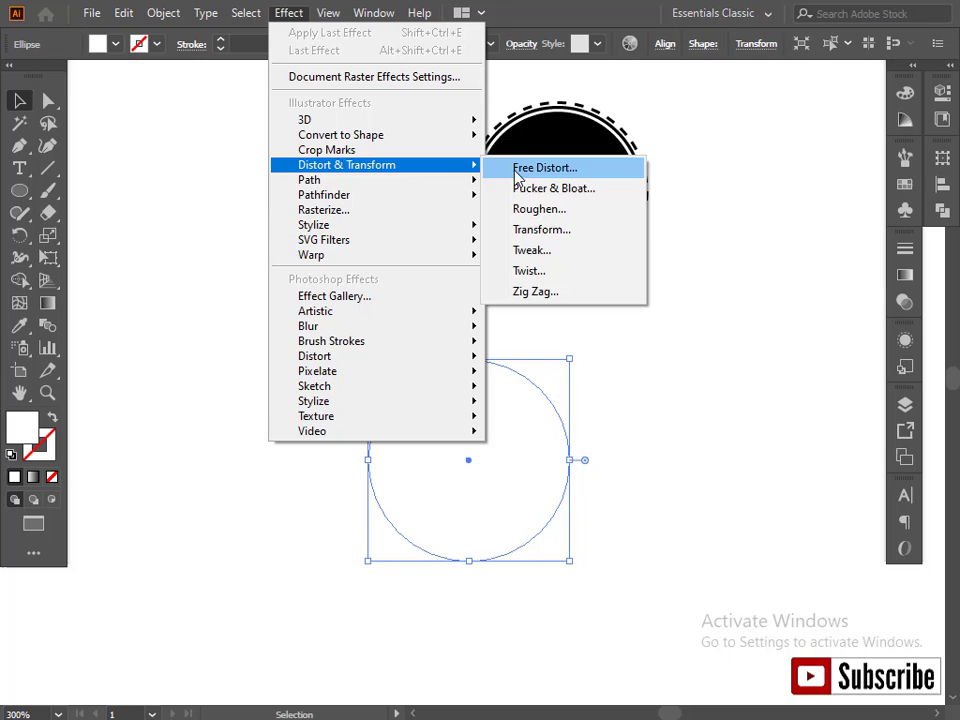
pyautogui.click(535, 292)
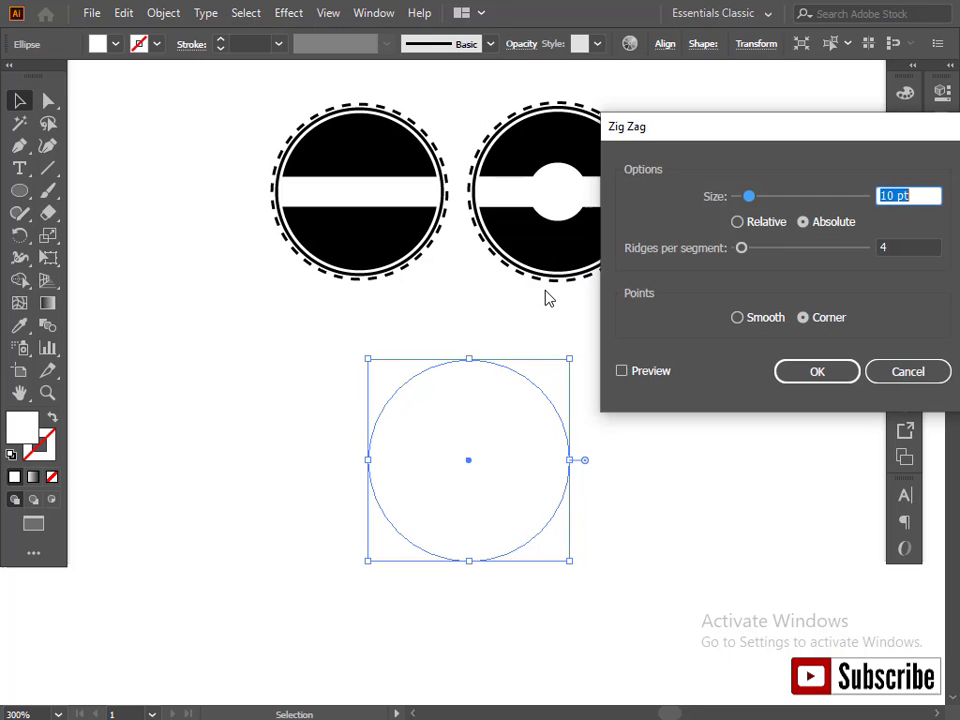
pyautogui.click(641, 374)
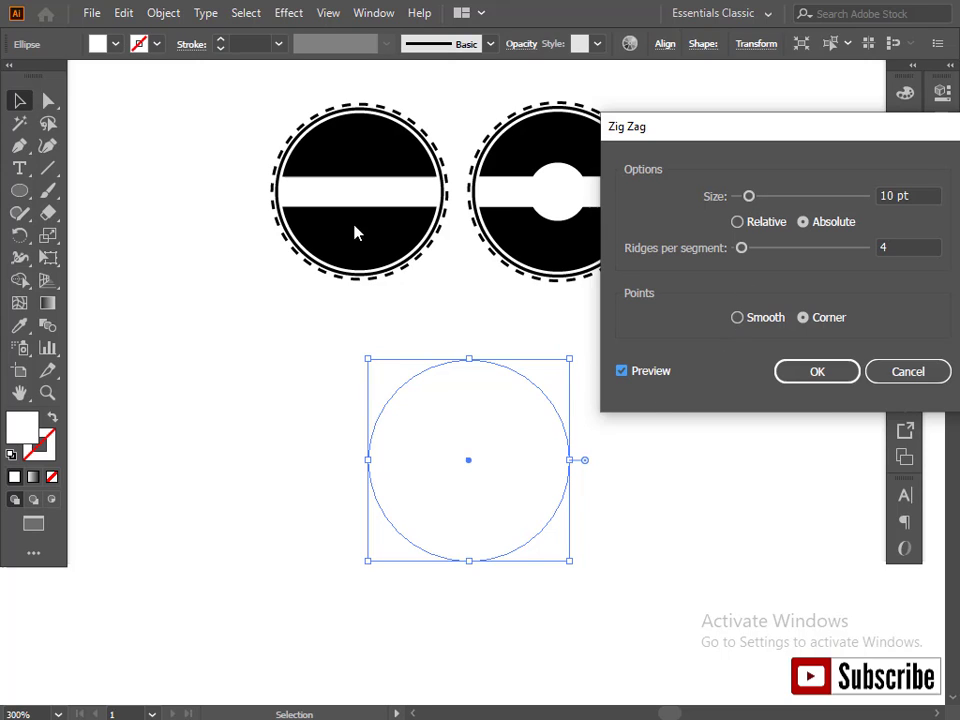
pyautogui.click(890, 375)
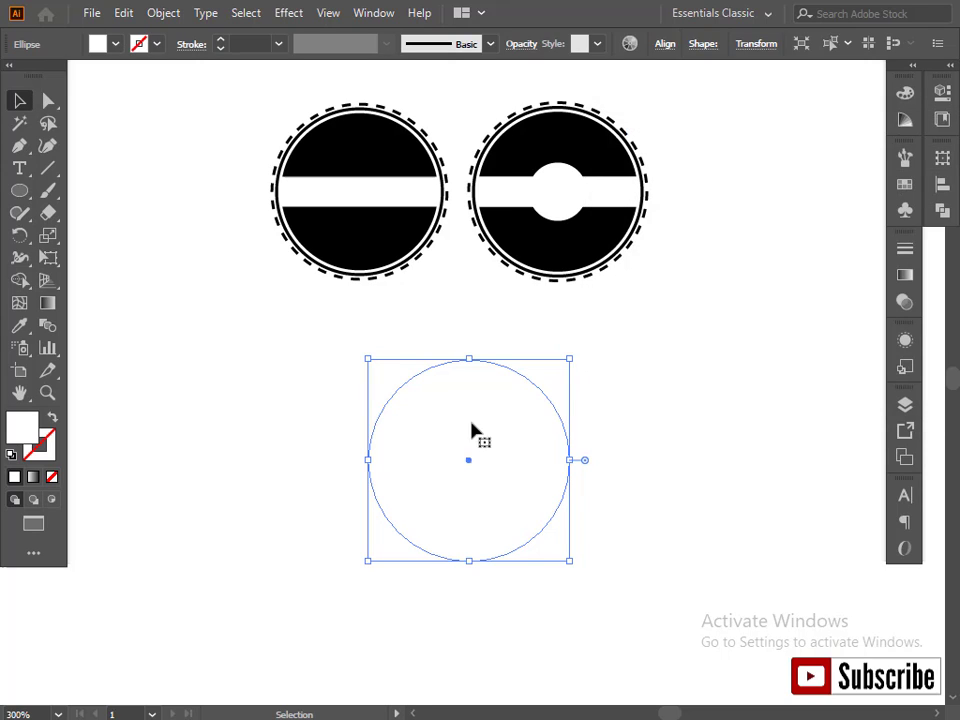
# Step: Give the new circle below the badges a 1 pt black stroke and no fill
pyautogui.moveTo(271, 351); pyautogui.dragTo(433, 478)
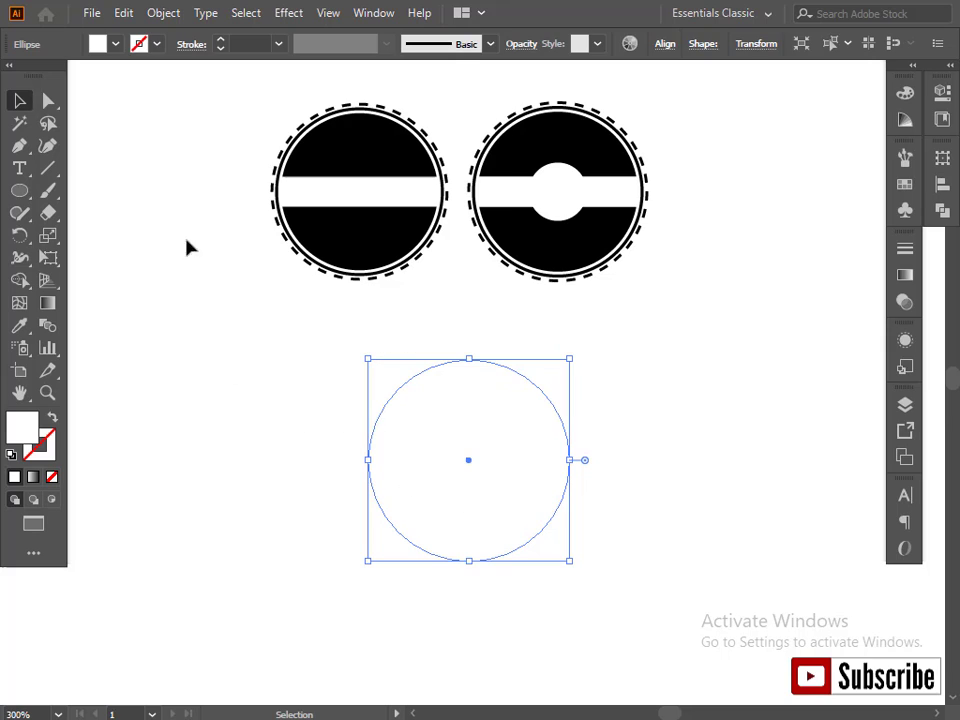
pyautogui.click(116, 44)
pyautogui.click(51, 76)
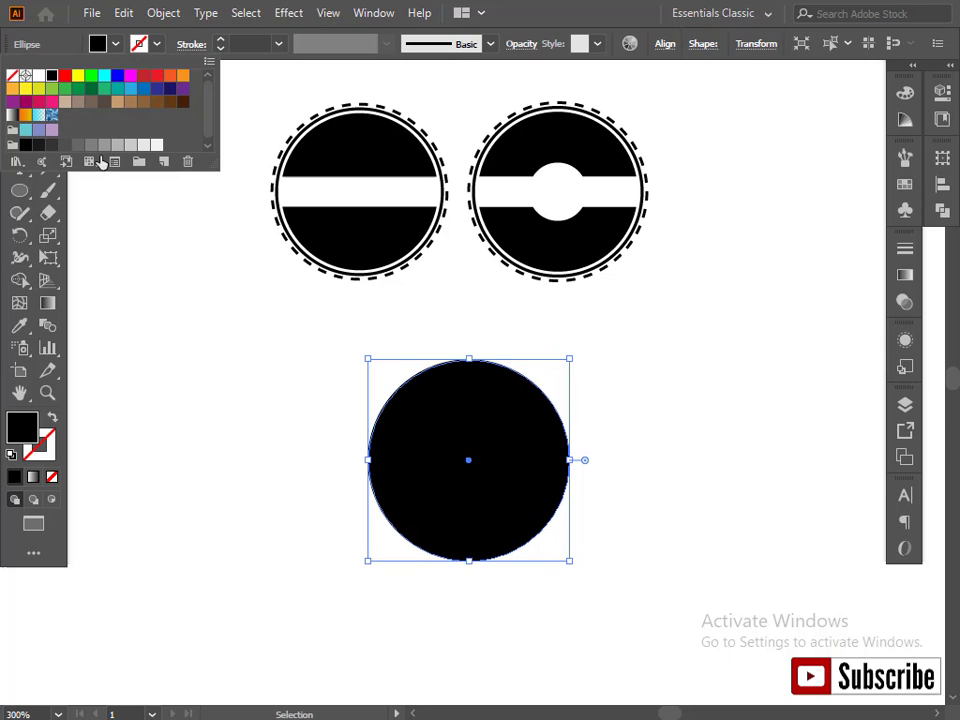
pyautogui.click(156, 44)
pyautogui.click(51, 76)
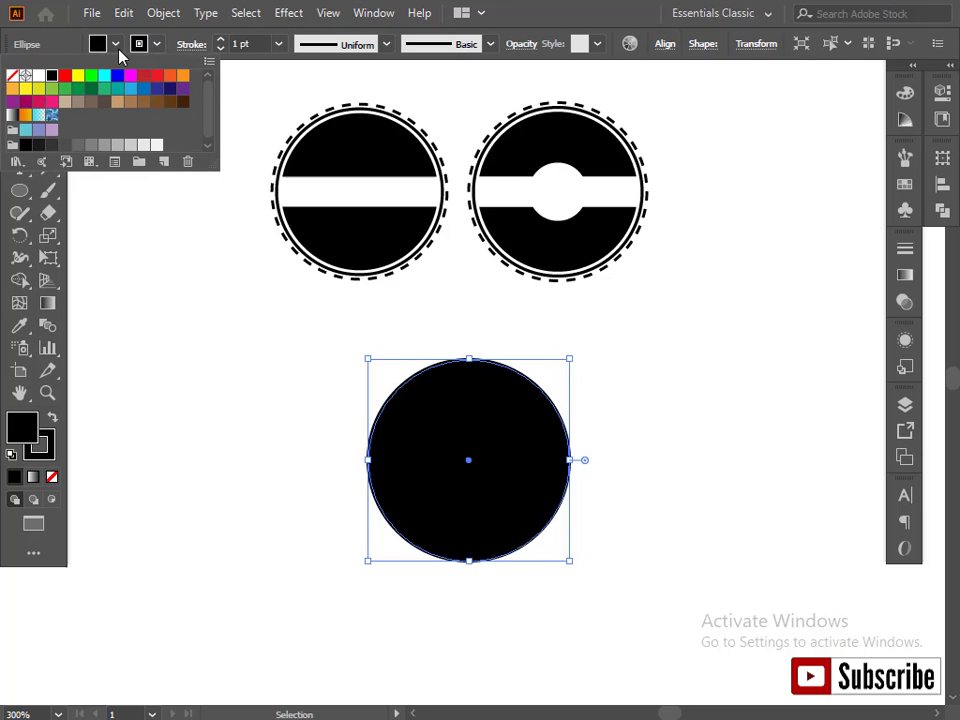
pyautogui.press('Escape')
pyautogui.click(115, 44)
pyautogui.click(12, 76)
pyautogui.press('Escape')
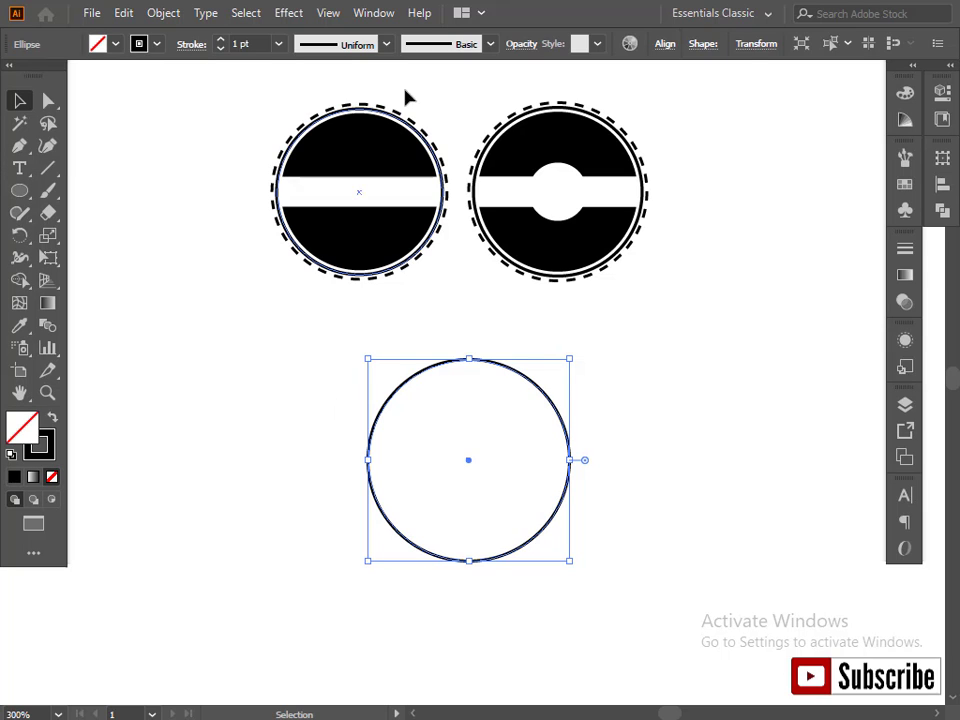
# Step: Apply a Zig Zag effect to the circle with an absolute size of 1 pt, 12 ridges per segment and smooth points
pyautogui.click(290, 12)
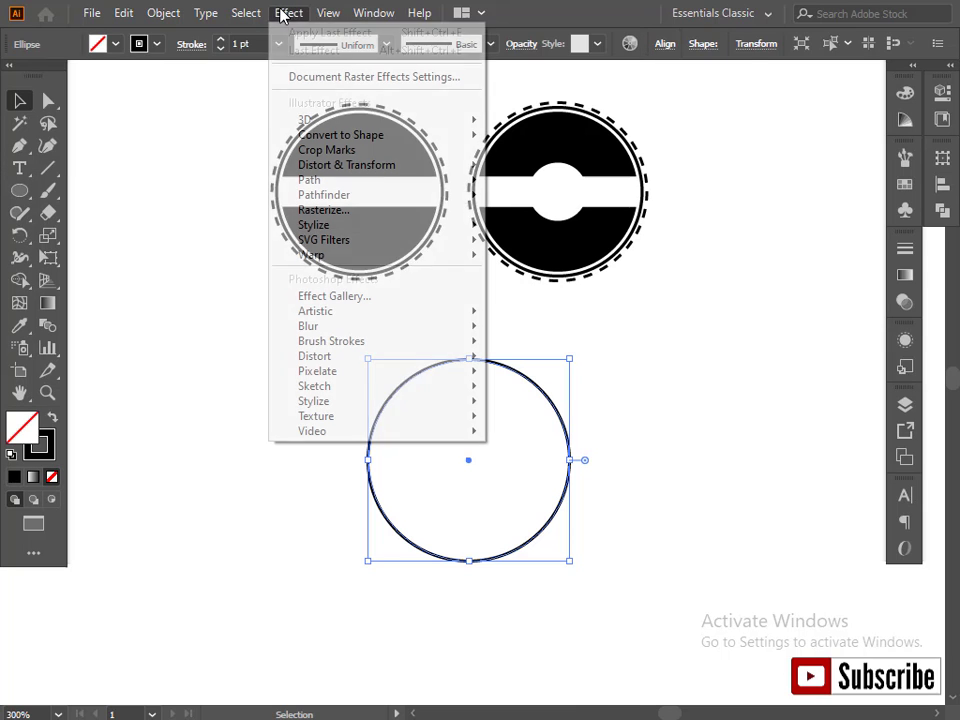
pyautogui.moveTo(444, 171)
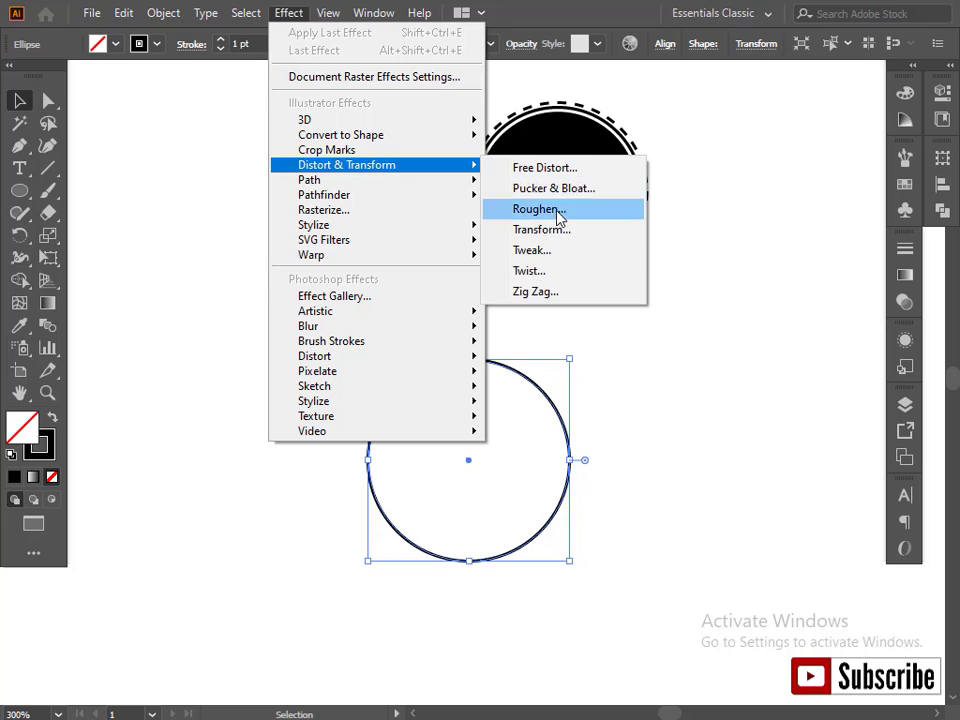
pyautogui.click(553, 292)
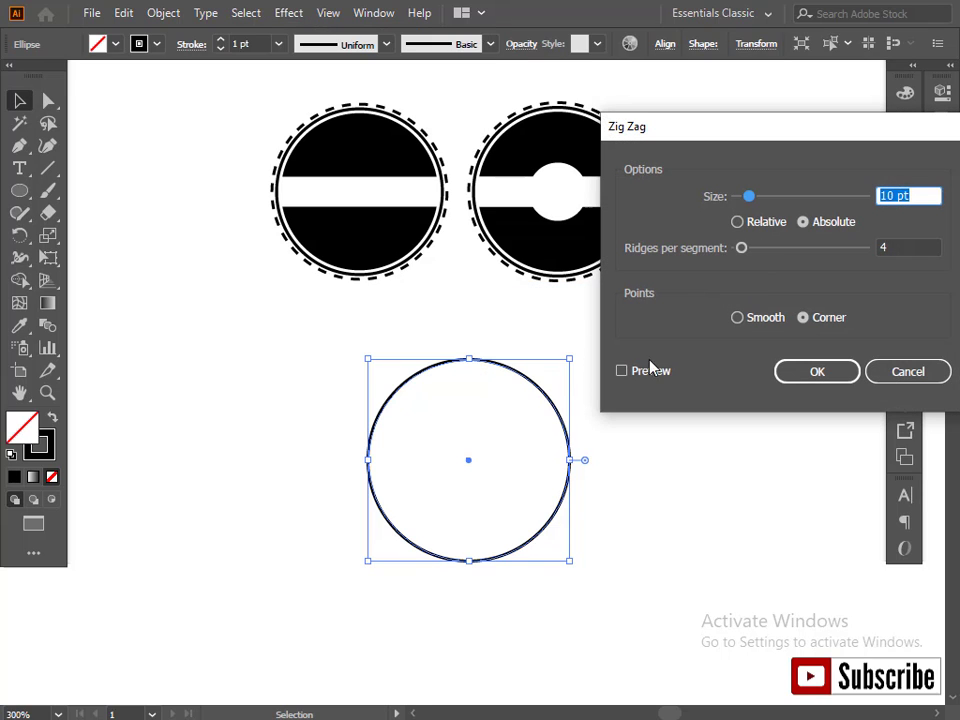
pyautogui.click(622, 371)
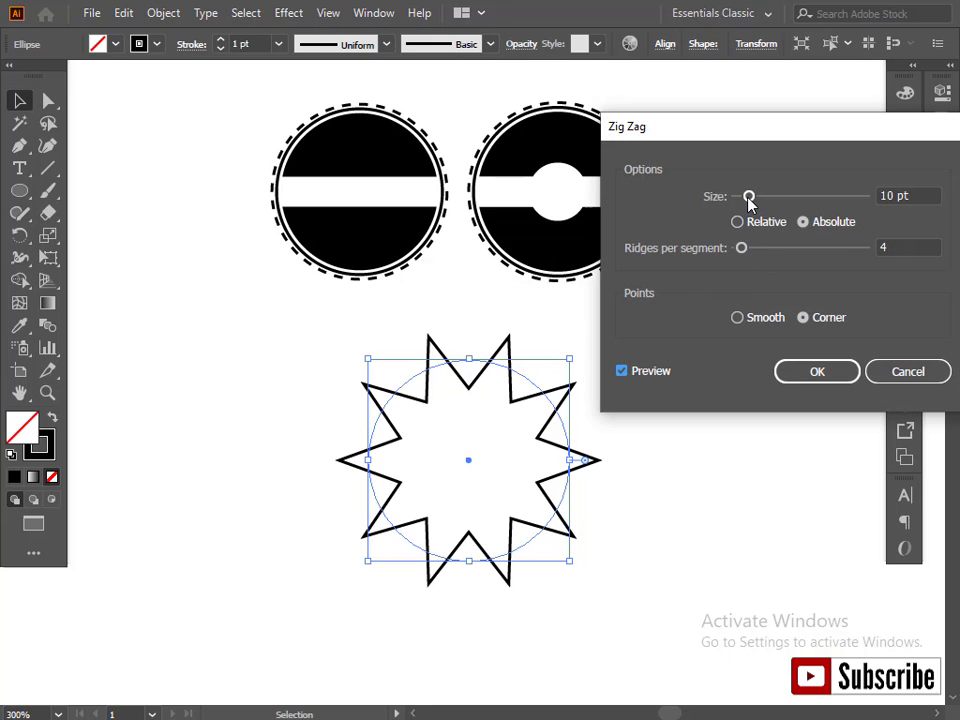
pyautogui.moveTo(749, 197); pyautogui.dragTo(740, 205)
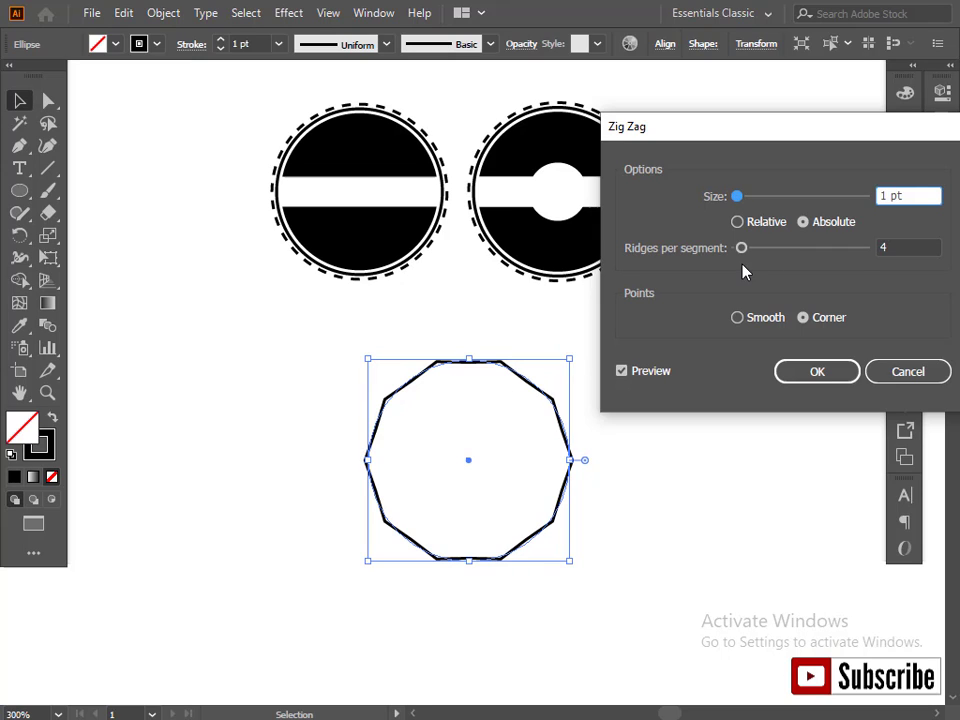
pyautogui.moveTo(741, 249); pyautogui.dragTo(752, 250)
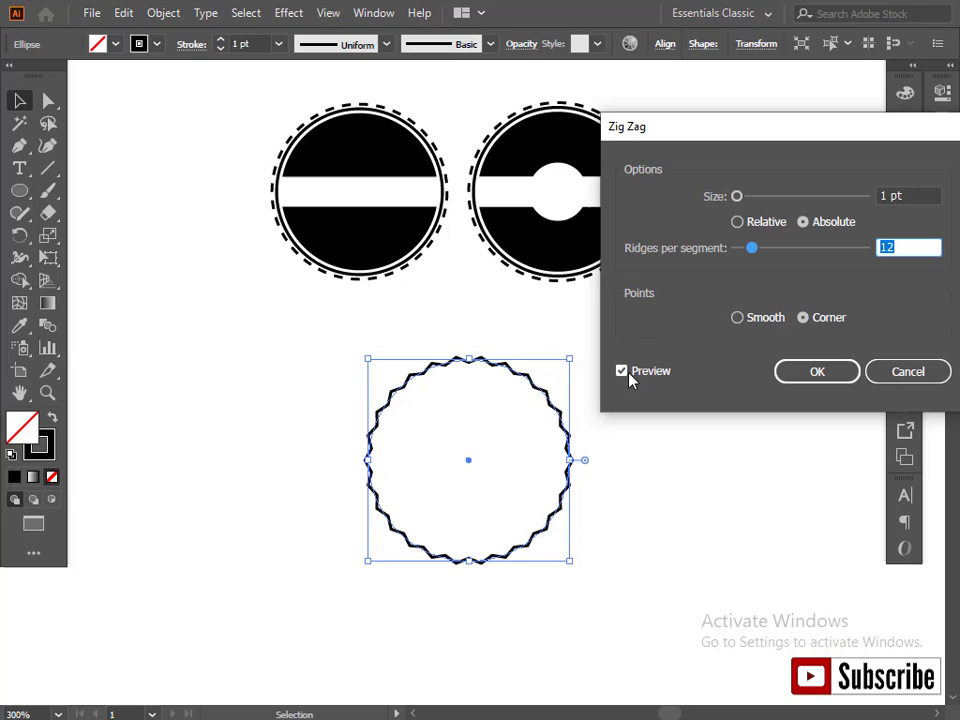
pyautogui.click(738, 318)
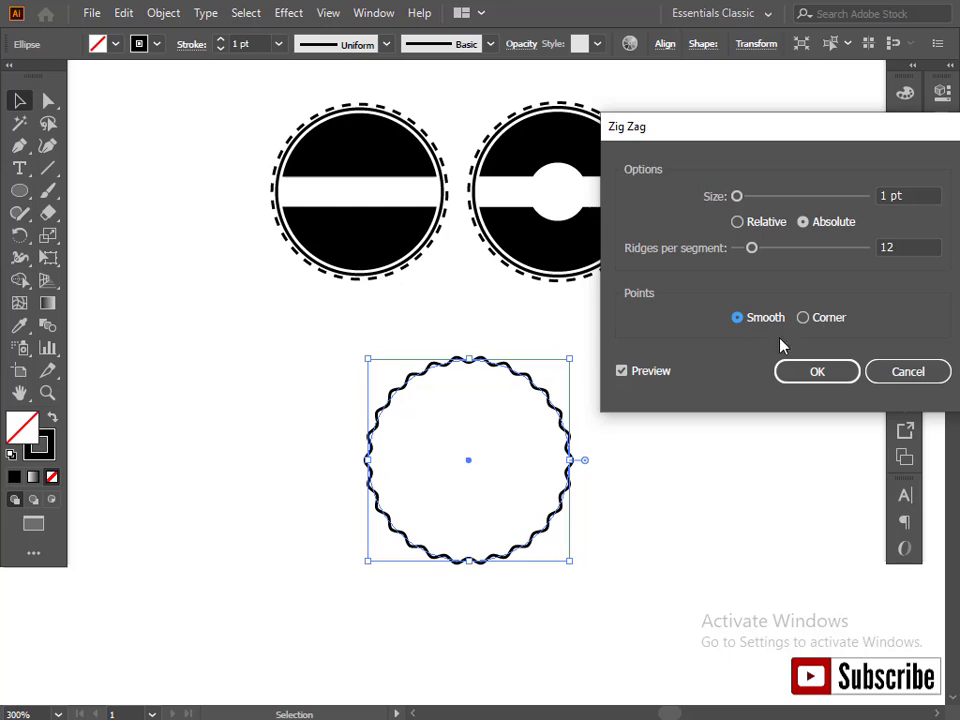
pyautogui.click(828, 379)
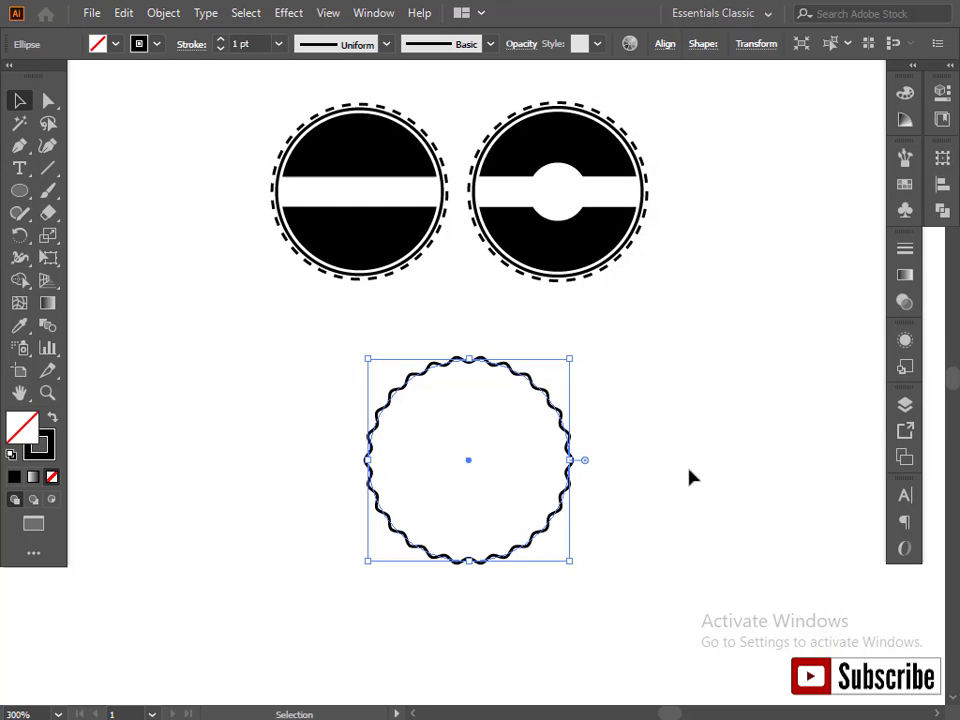
pyautogui.click(279, 384)
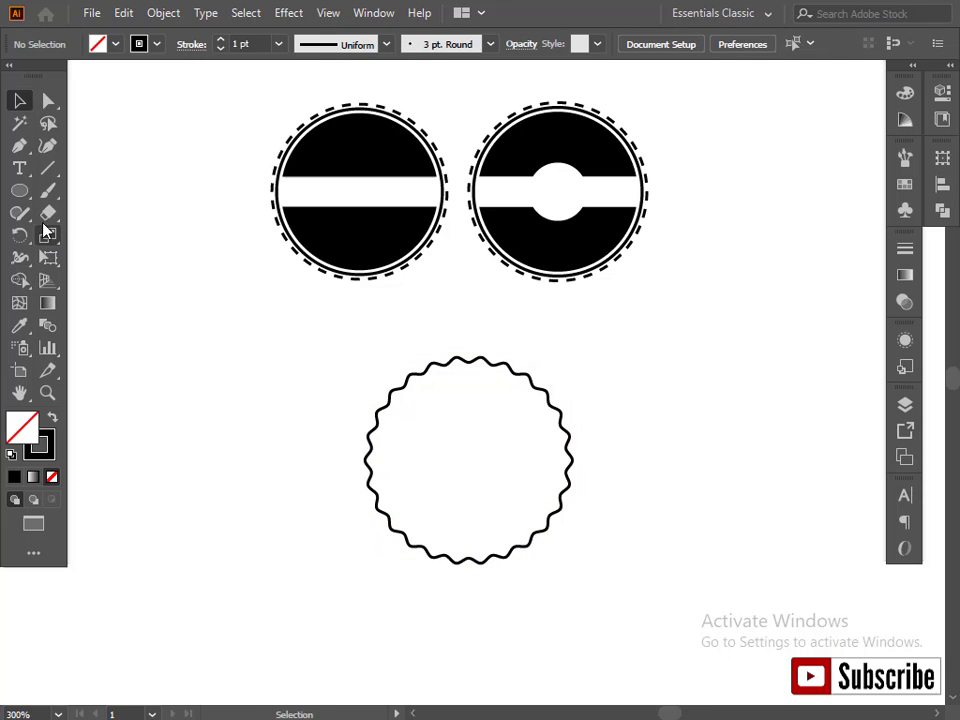
# Step: Draw a concentric circle about 63.6 pt in diameter from the centre of the wavy circle
pyautogui.click(20, 194)
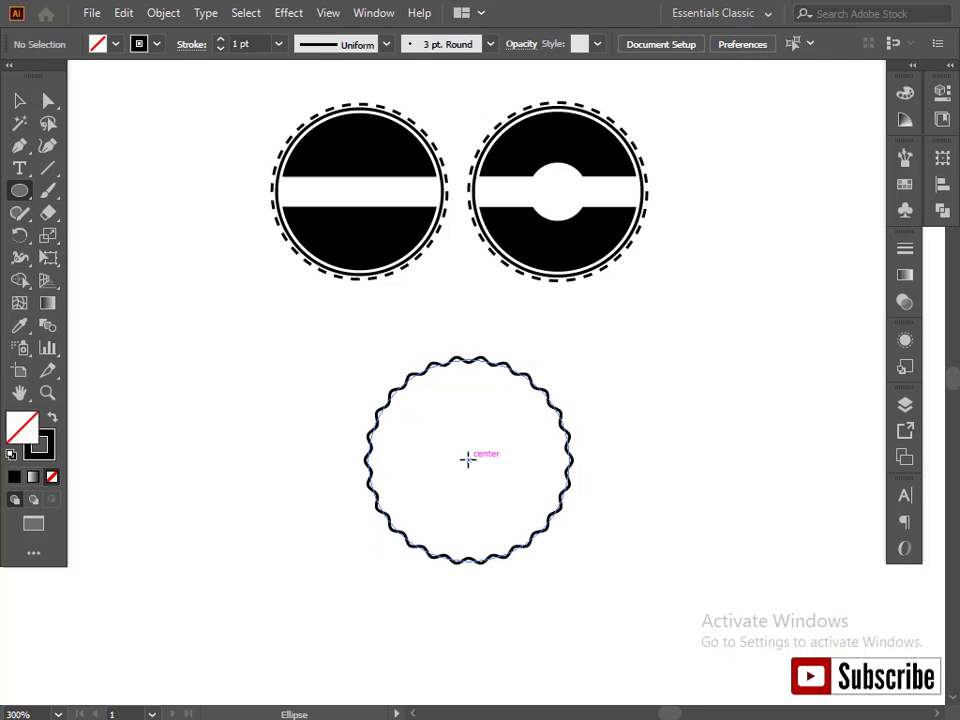
pyautogui.moveTo(468, 460); pyautogui.dragTo(530, 552)
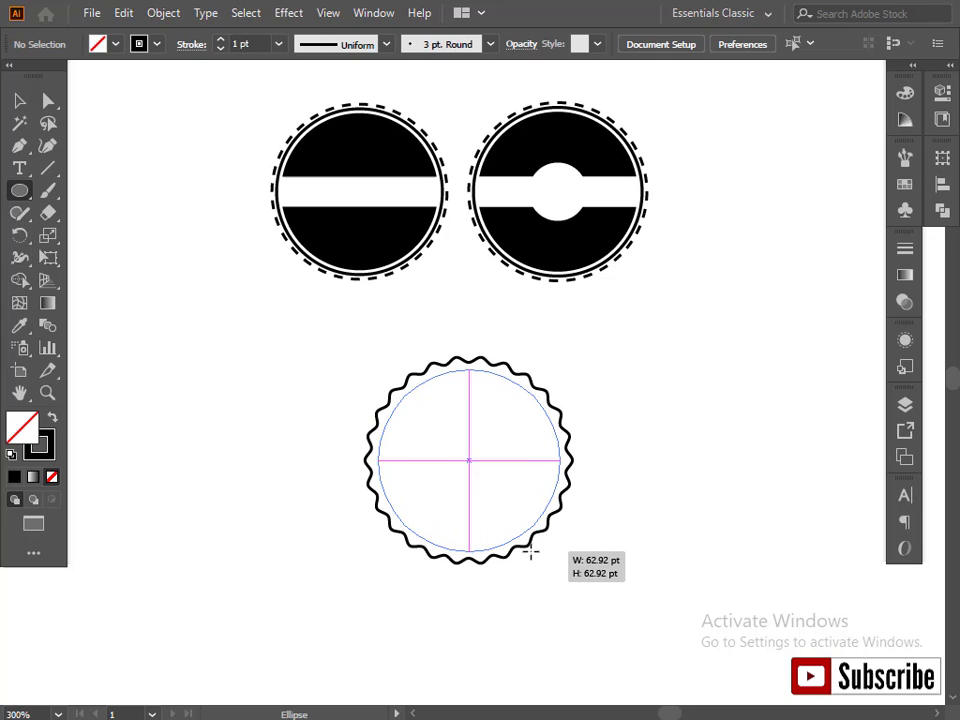
pyautogui.moveTo(530, 552); pyautogui.dragTo(531, 553)
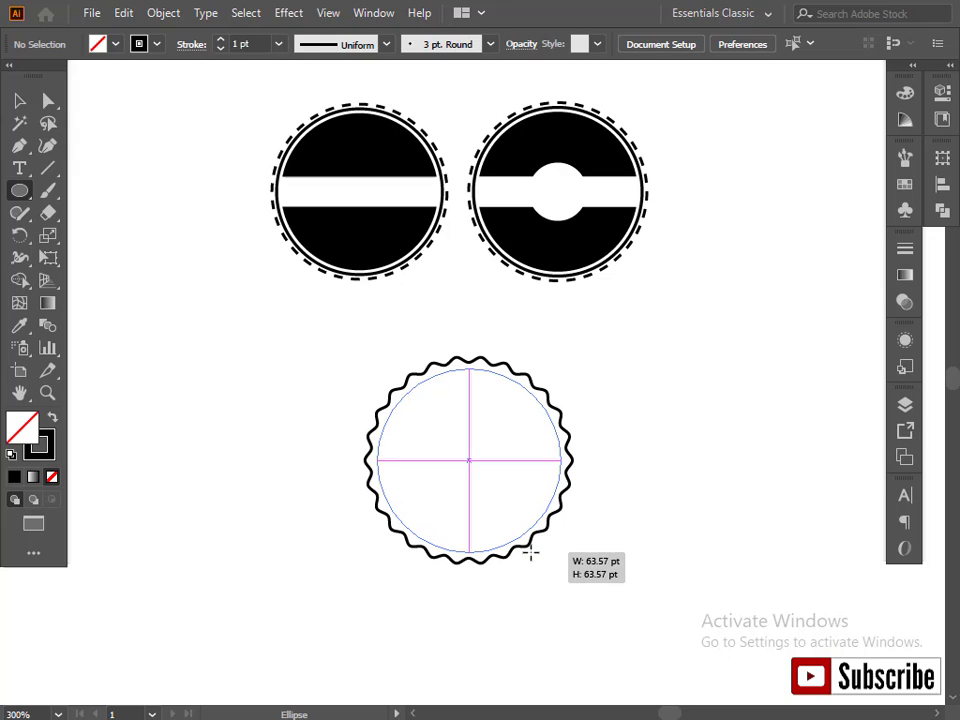
pyautogui.moveTo(531, 553); pyautogui.dragTo(530, 553)
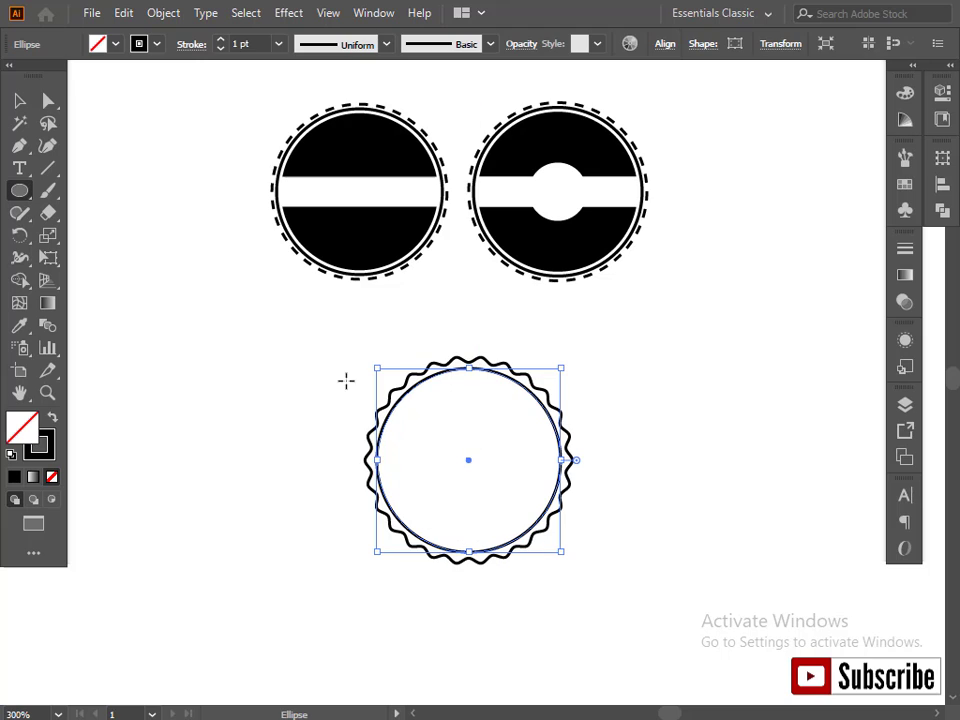
# Step: Fill the wavy outer circle with black
pyautogui.click(20, 102)
pyautogui.moveTo(310, 355); pyautogui.dragTo(448, 467)
pyautogui.click(19, 280)
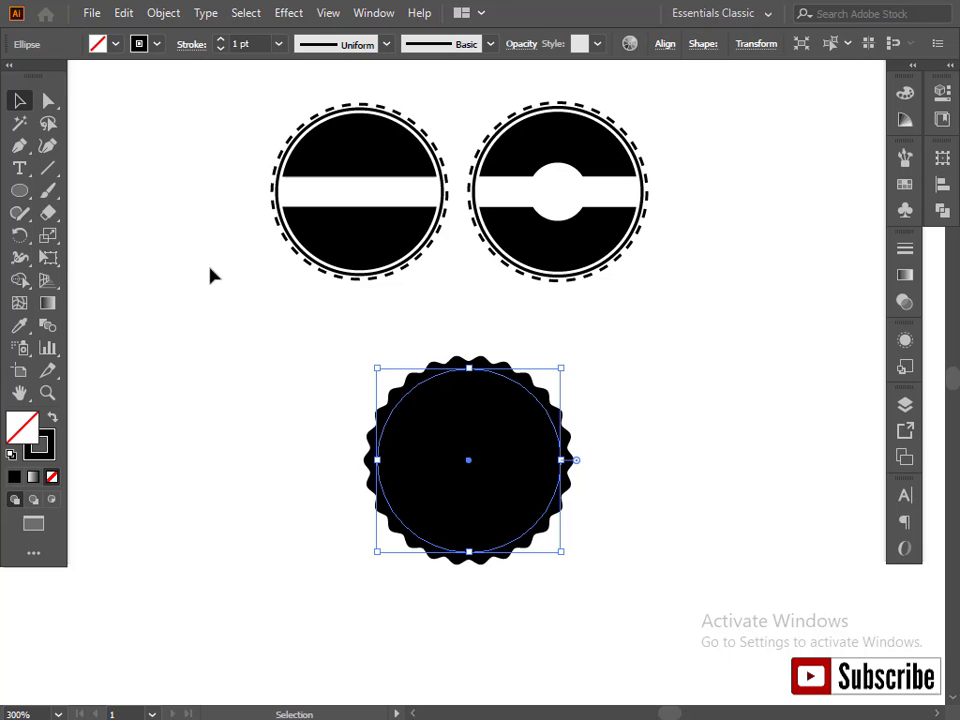
# Step: Change the stroke of the inner circle to white
pyautogui.click(157, 44)
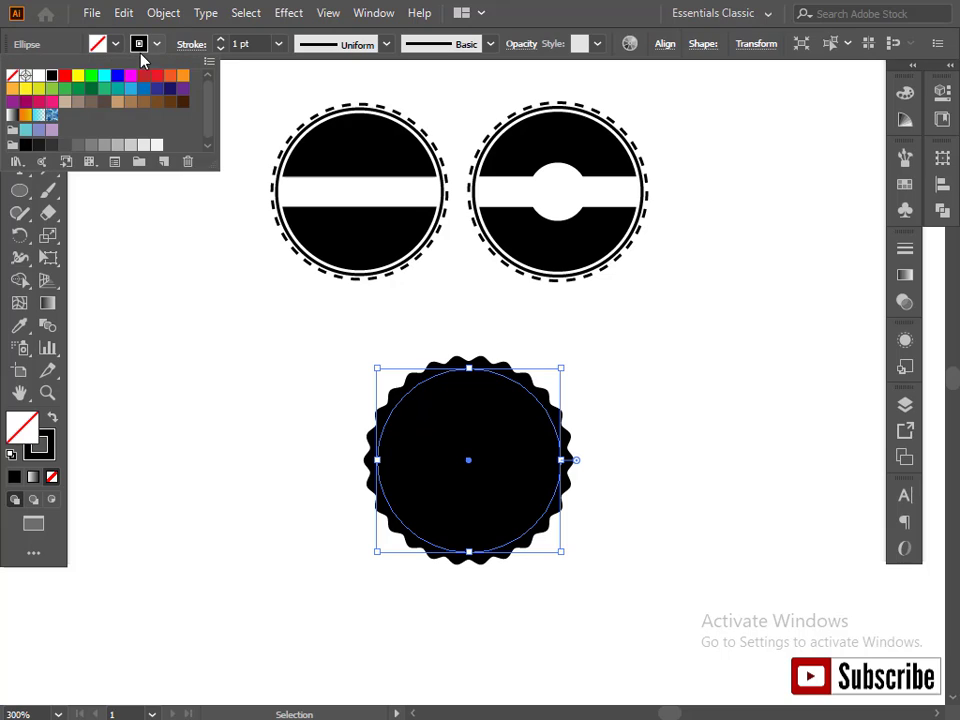
pyautogui.click(38, 76)
pyautogui.click(183, 294)
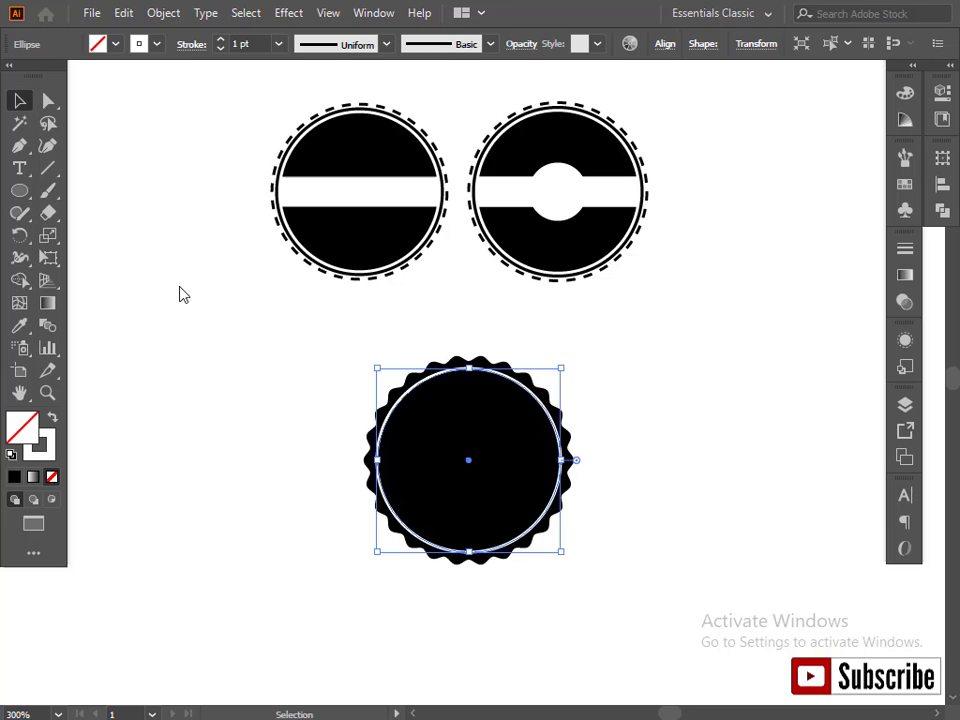
pyautogui.click(180, 292)
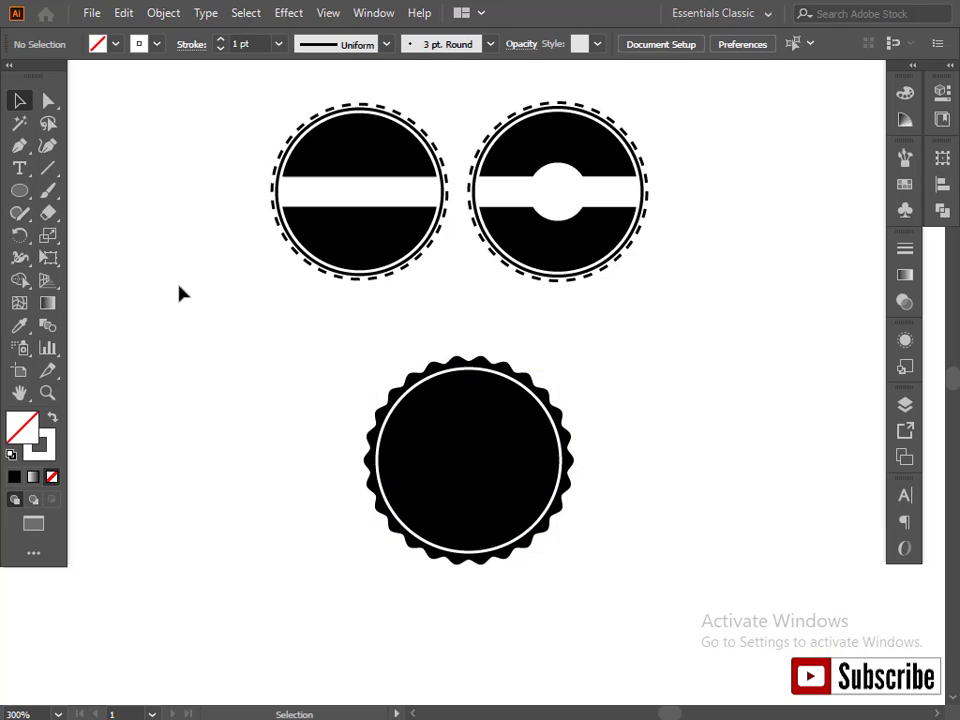
# Step: Draw a smaller concentric circle about 45.4 pt in diameter from the centre of the wavy badge
pyautogui.click(19, 190)
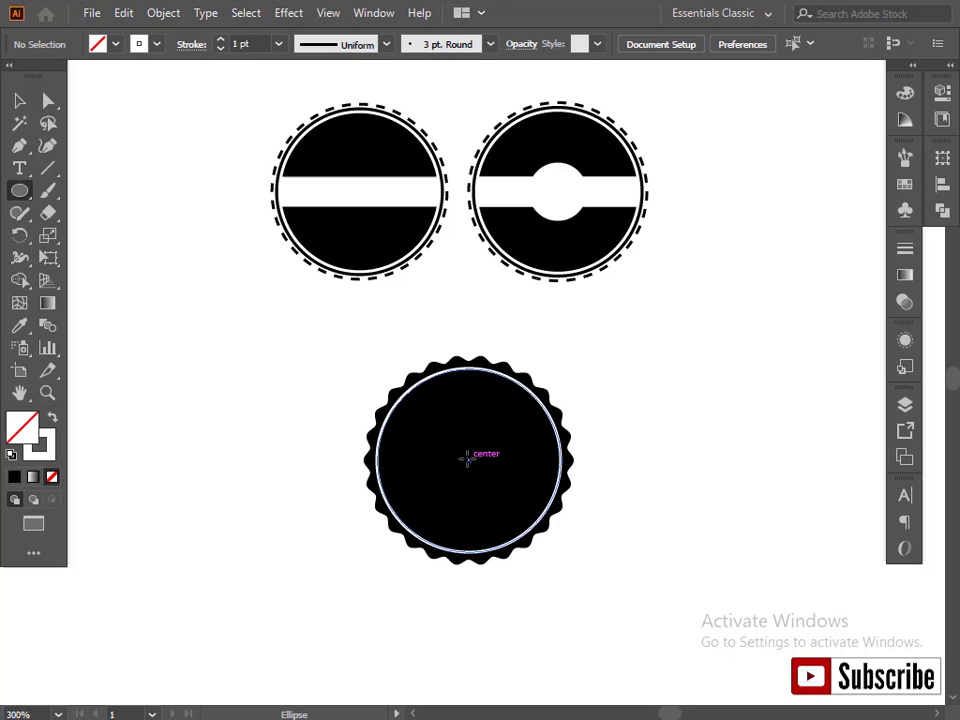
pyautogui.moveTo(469, 463); pyautogui.dragTo(508, 525)
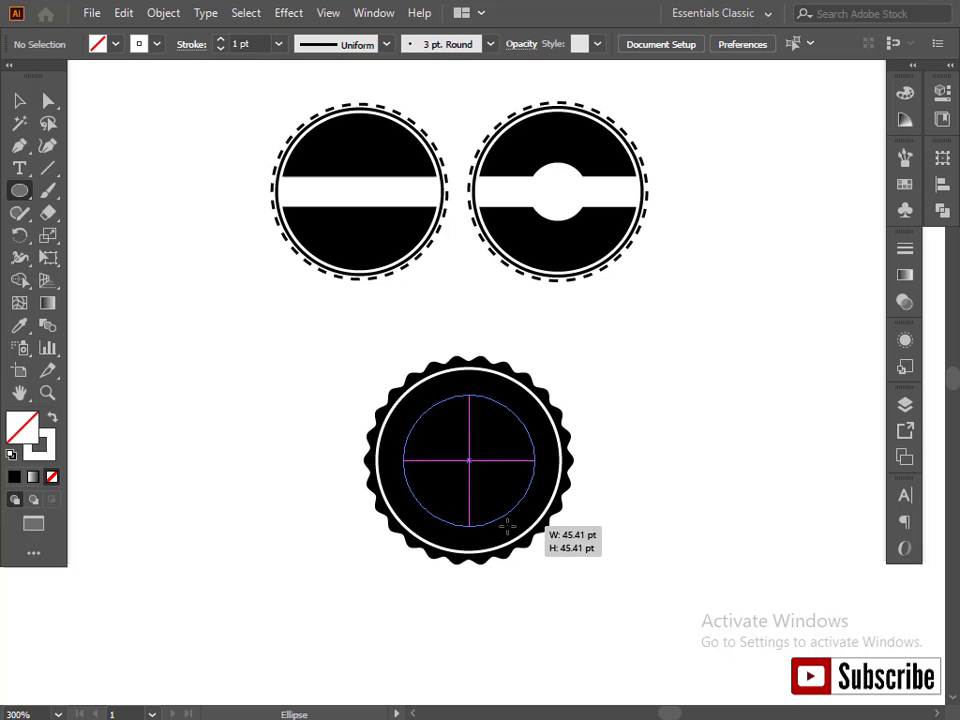
pyautogui.moveTo(508, 525); pyautogui.dragTo(508, 525)
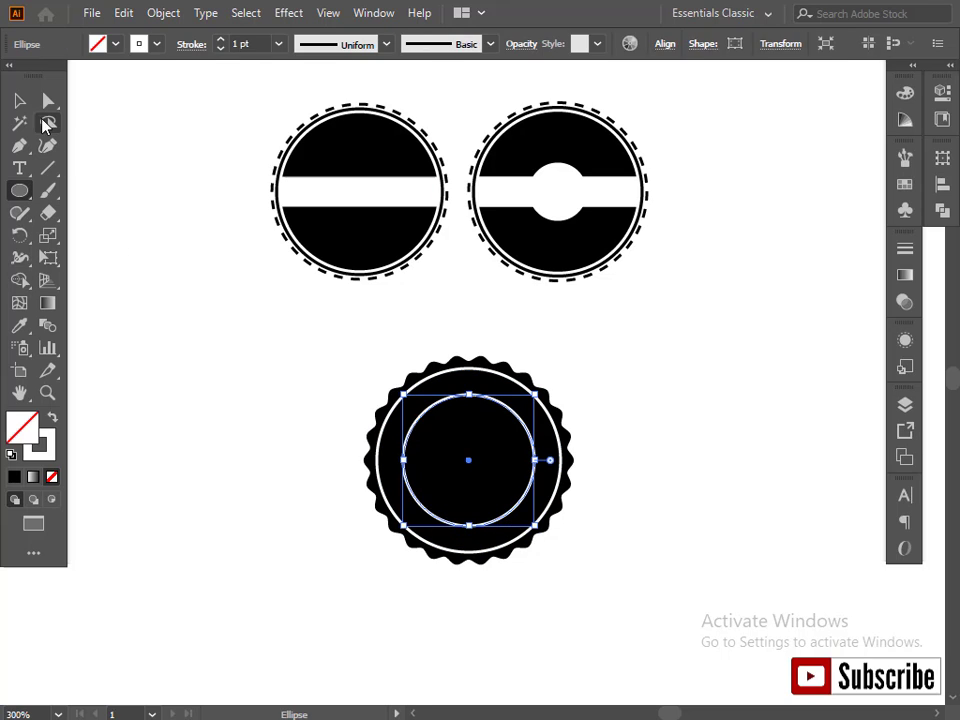
# Step: Remove the stroke from the smallest circle and fill it with white
pyautogui.click(20, 100)
pyautogui.click(156, 45)
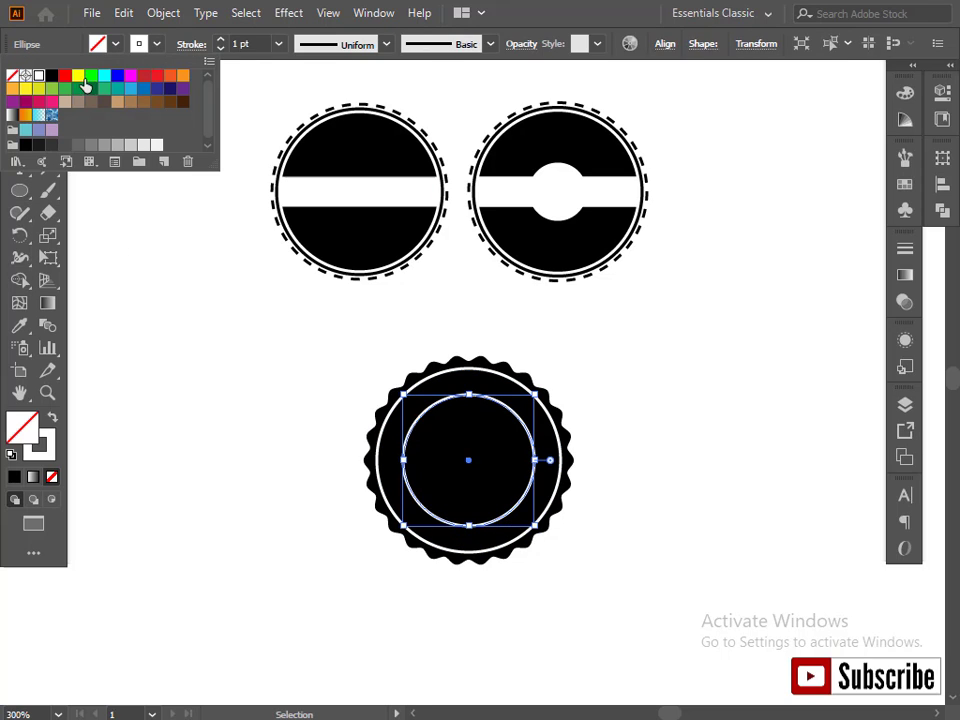
pyautogui.click(12, 75)
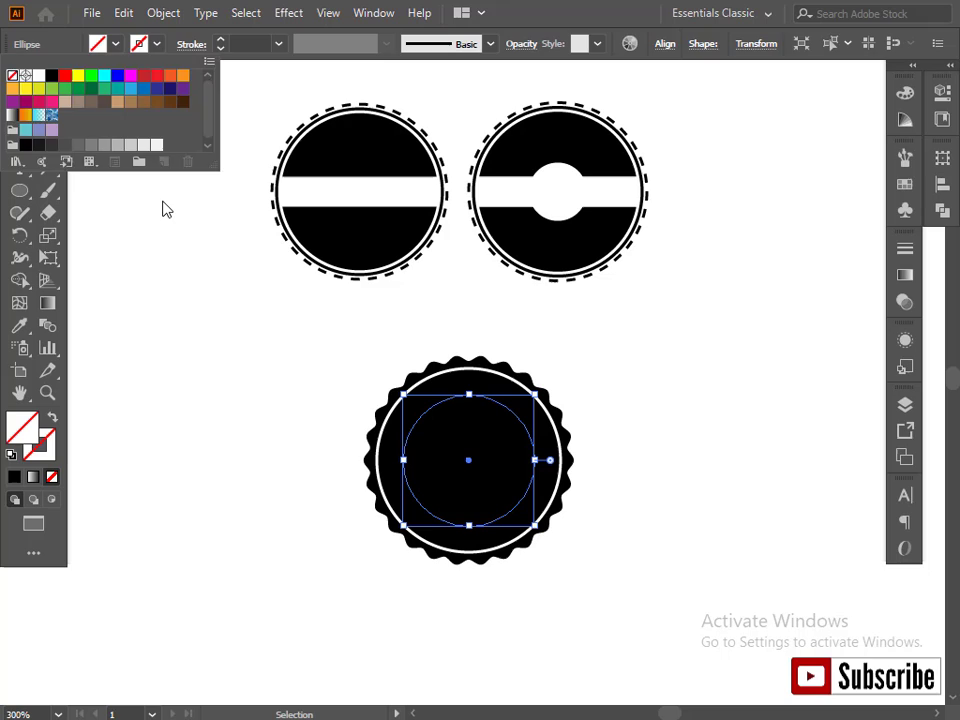
pyautogui.click(115, 45)
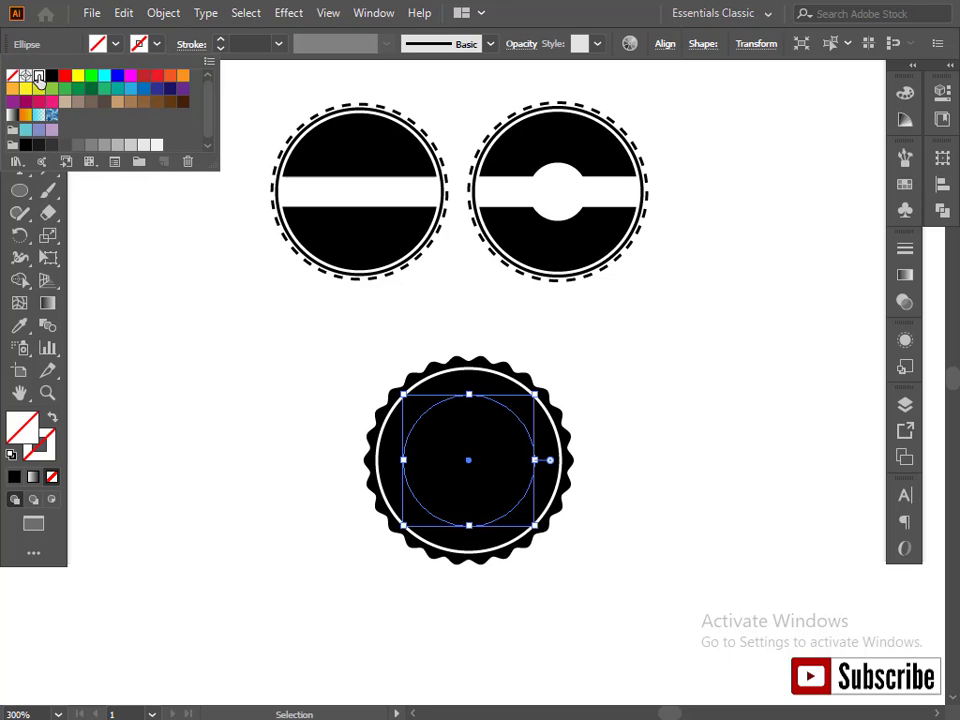
pyautogui.click(38, 76)
pyautogui.click(171, 275)
pyautogui.click(171, 281)
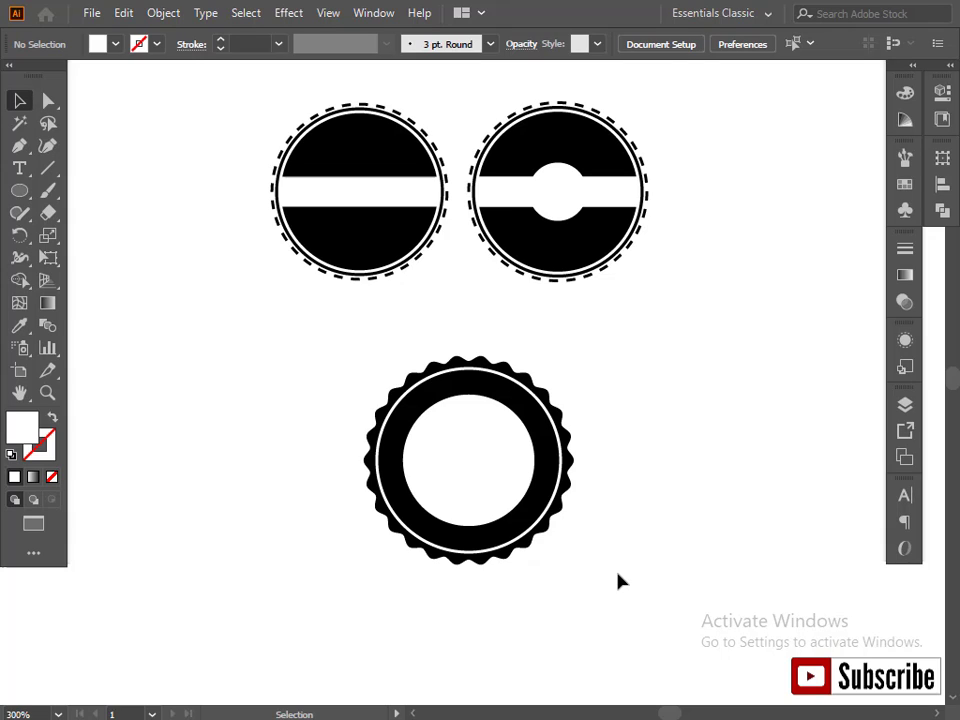
# Step: Select all parts of the wavy badge and scale them down about their centre to nearly the size of the other badges
pyautogui.moveTo(640, 601); pyautogui.dragTo(350, 344)
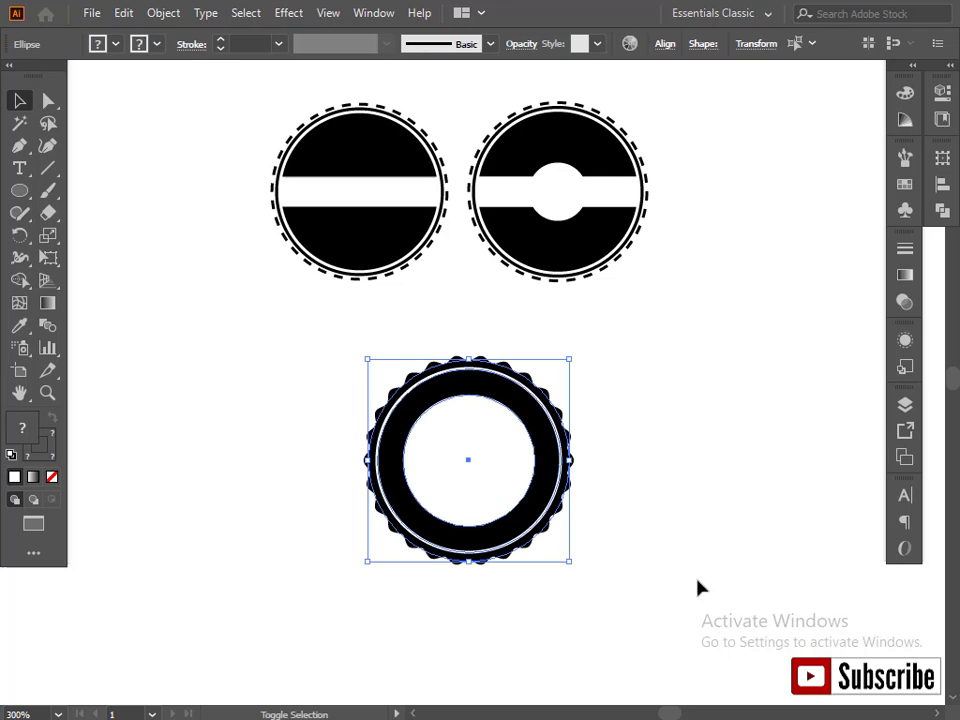
pyautogui.moveTo(572, 561); pyautogui.dragTo(554, 543)
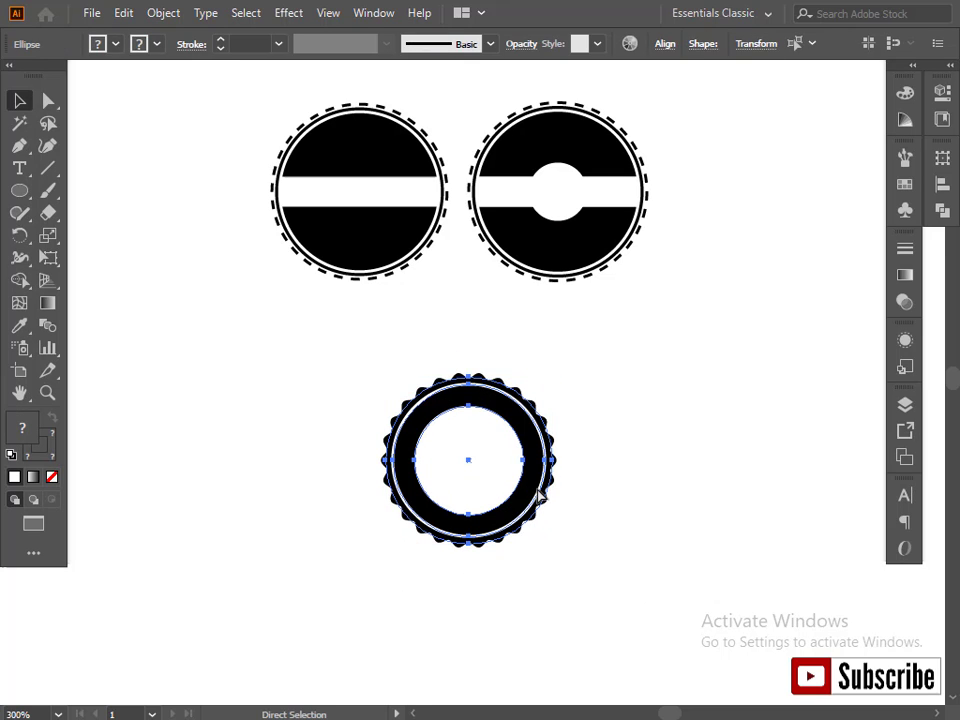
# Step: Group the parts of the wavy badge and move it beside the first banded badge
pyautogui.hotkey('ctrl', 'g')
pyautogui.moveTo(537, 497); pyautogui.dragTo(235, 287)
pyautogui.click(348, 418)
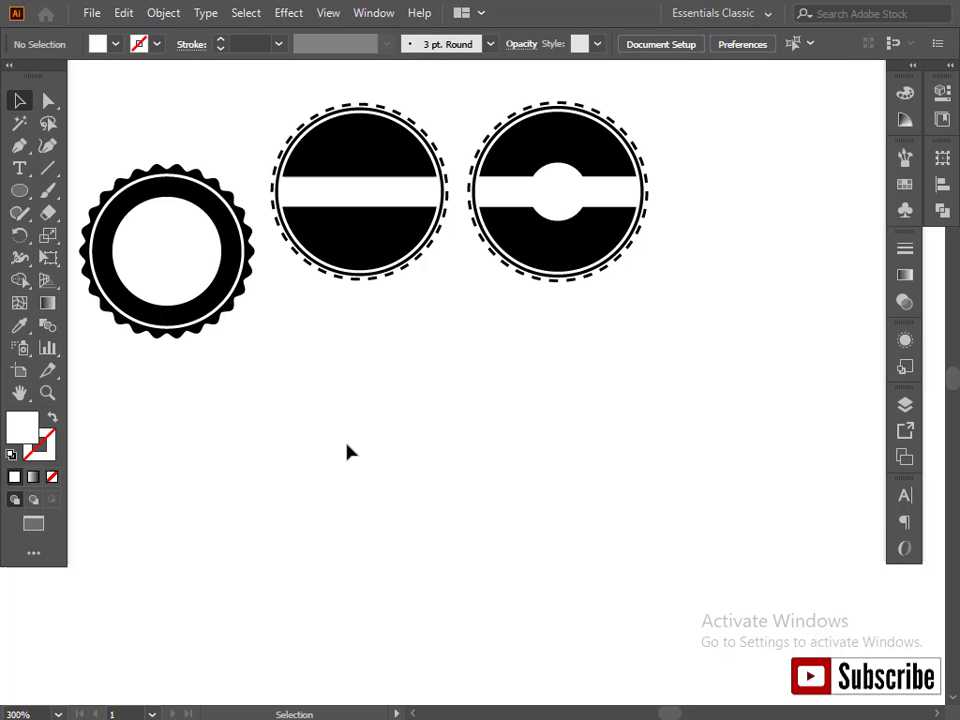
# Step: Draw a 12-point star about 46.7 pt wide in the empty area below the badges
pyautogui.click(19, 190)
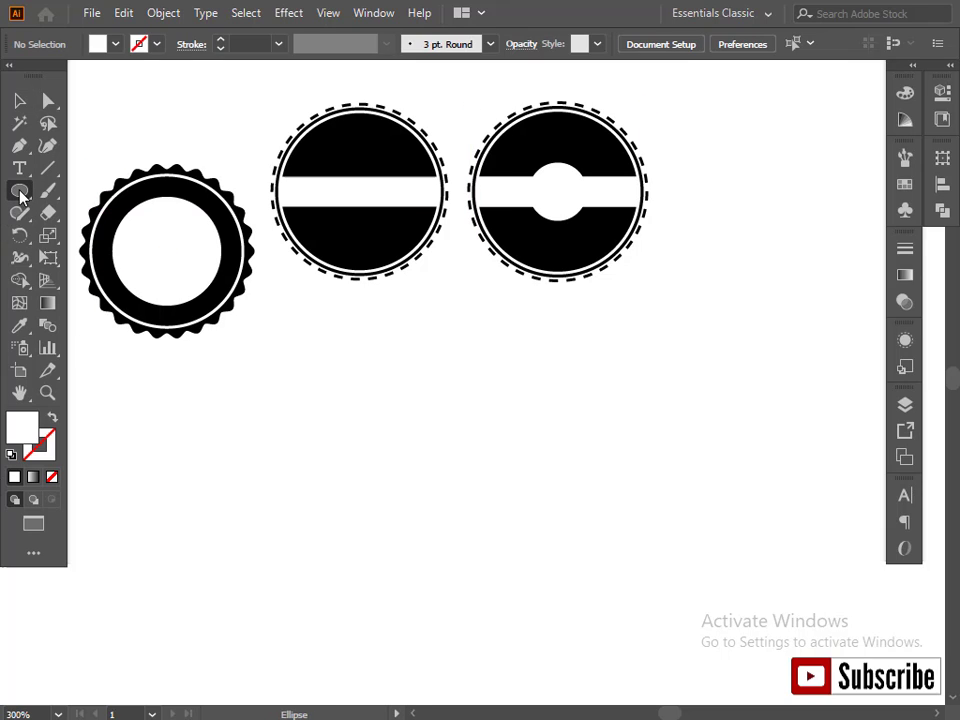
pyautogui.moveTo(19, 190); pyautogui.dragTo(81, 281)
pyautogui.moveTo(463, 480); pyautogui.dragTo(515, 526)
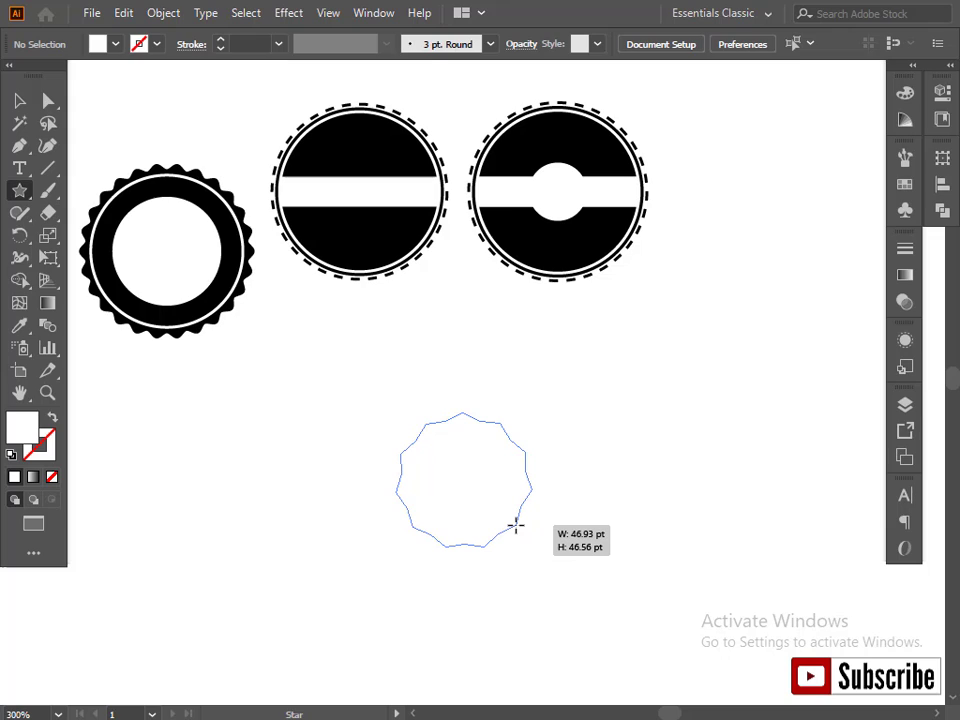
pyautogui.press('Up')
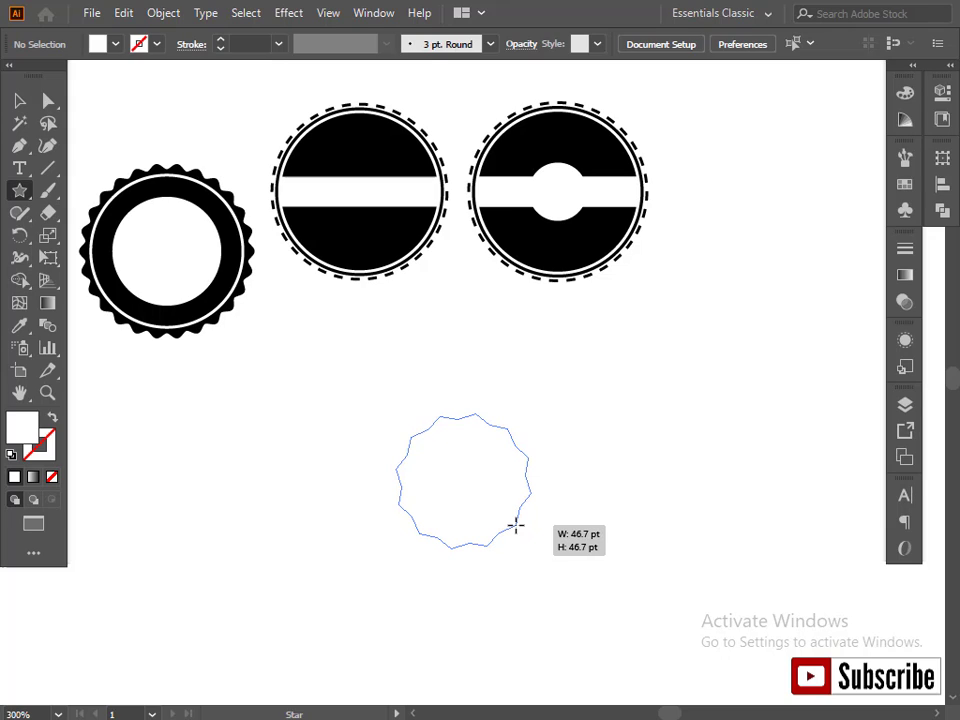
pyautogui.moveTo(515, 526); pyautogui.dragTo(515, 526)
# Step: Give the new star a black 1 pt stroke
pyautogui.click(19, 100)
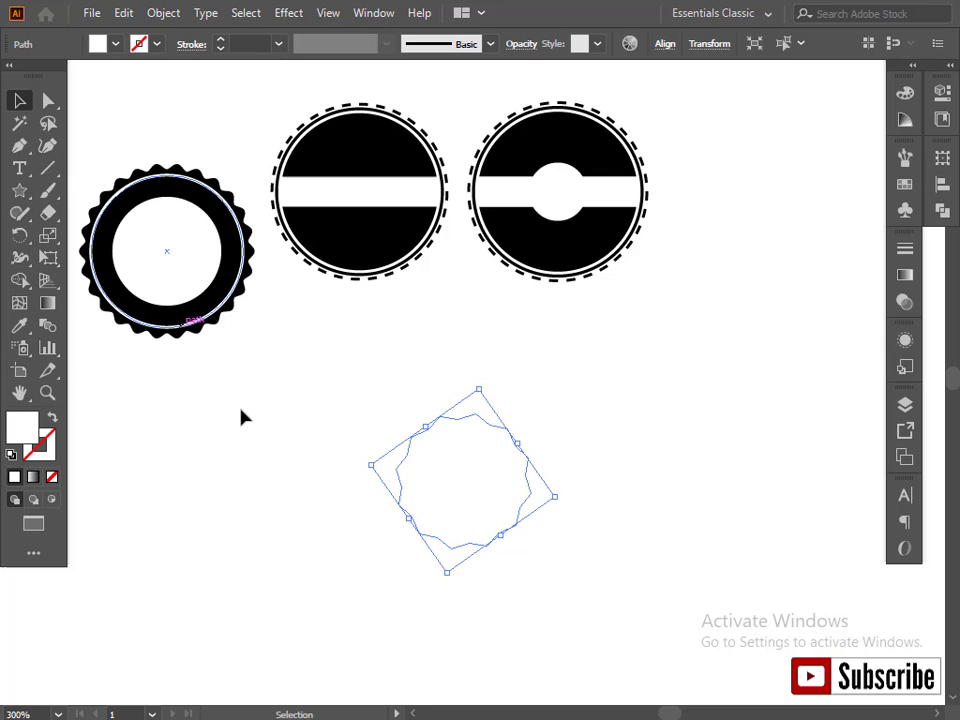
pyautogui.click(319, 428)
pyautogui.moveTo(341, 401); pyautogui.dragTo(514, 540)
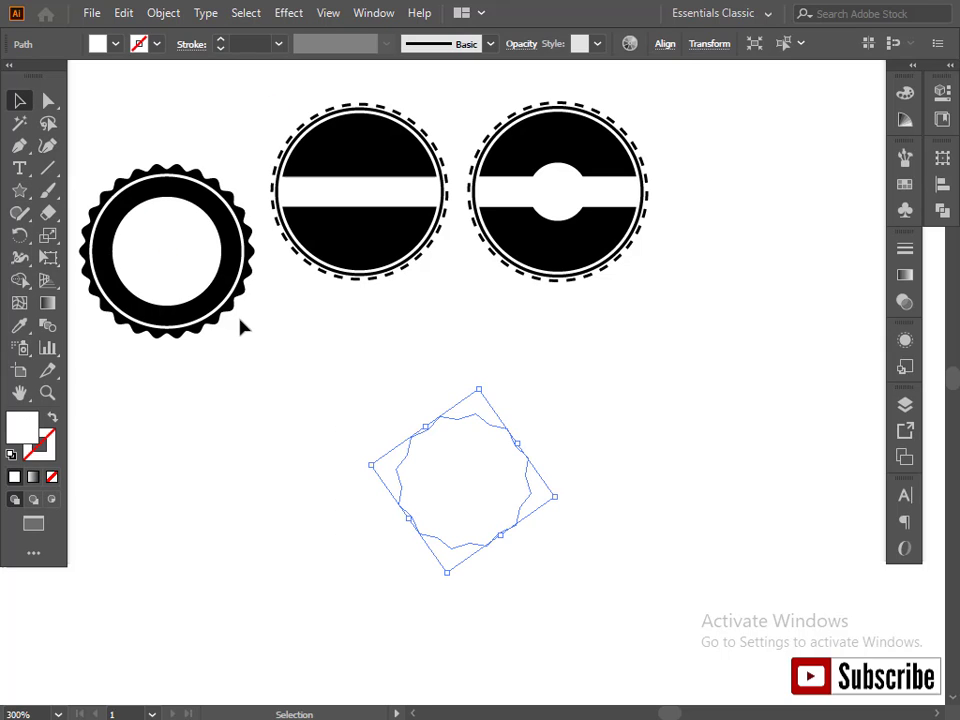
pyautogui.click(156, 43)
pyautogui.click(51, 75)
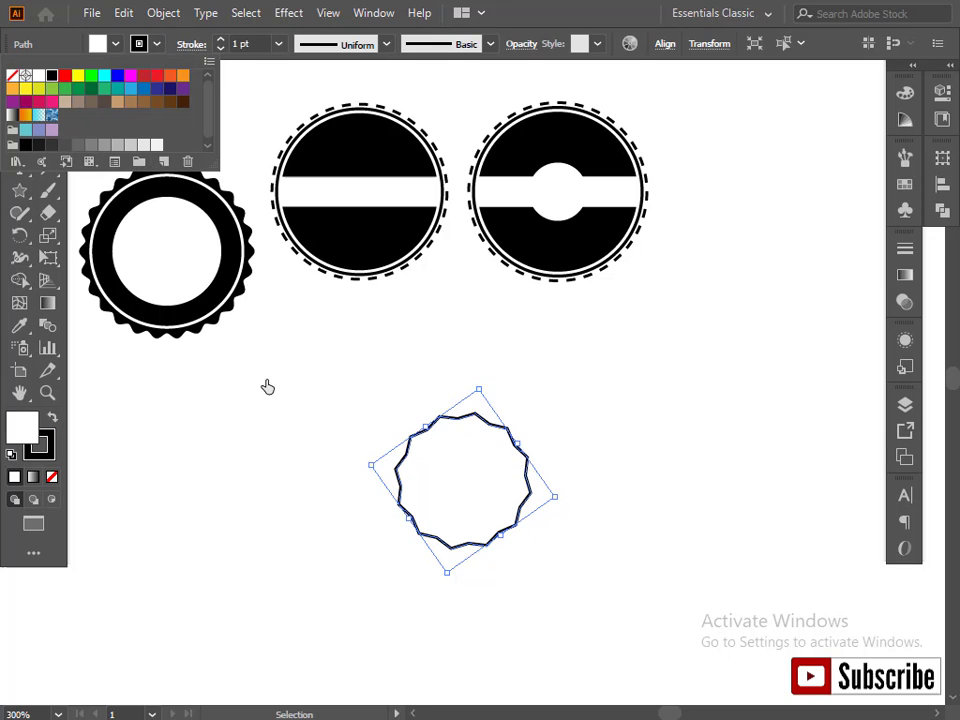
pyautogui.click(266, 409)
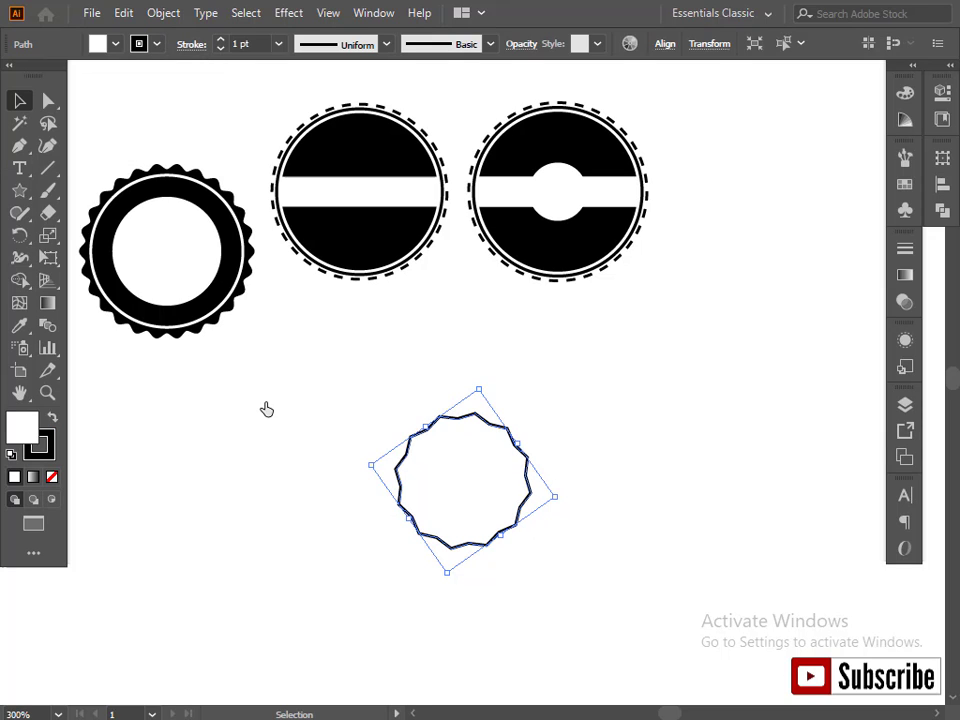
pyautogui.click(272, 404)
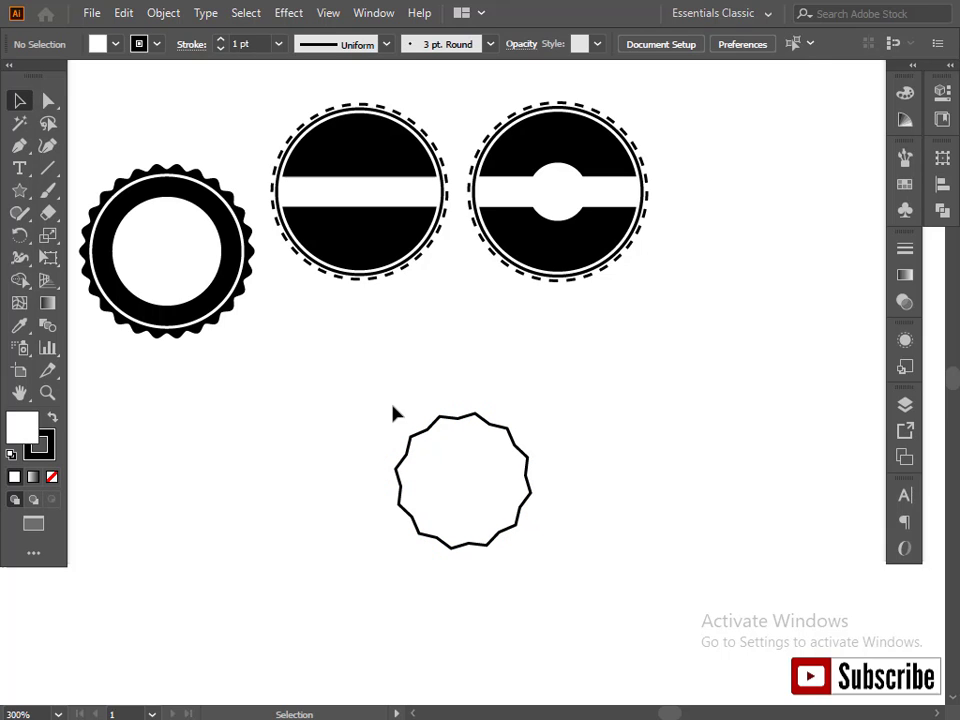
# Step: Scale the star up proportionally about its centre to roughly the size of the other badges
pyautogui.moveTo(312, 397); pyautogui.dragTo(553, 598)
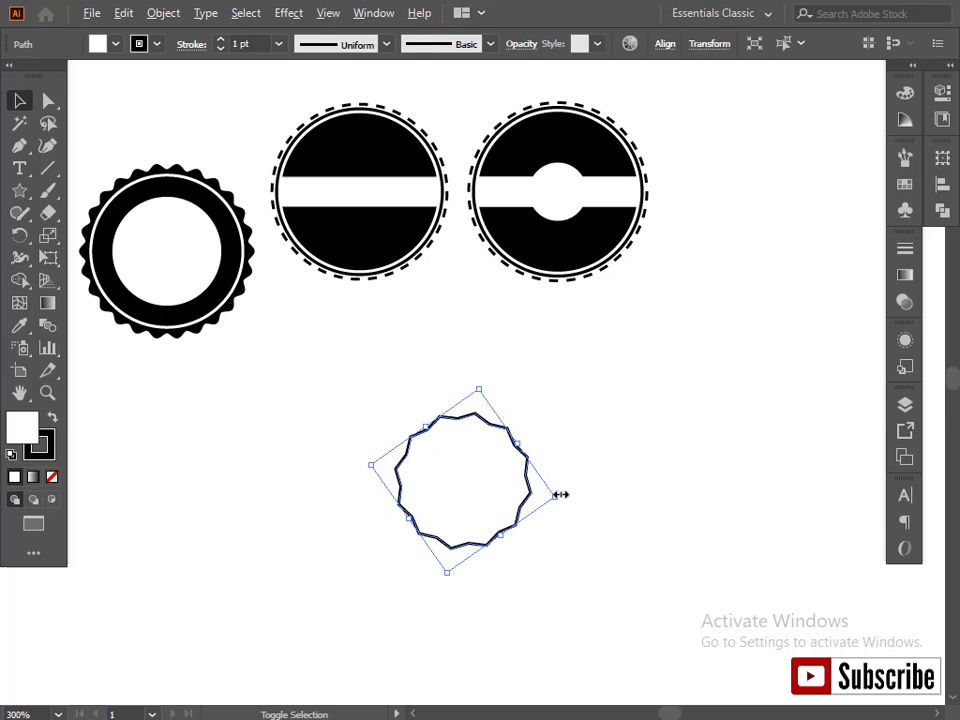
pyautogui.moveTo(559, 495); pyautogui.dragTo(607, 497)
pyautogui.click(634, 525)
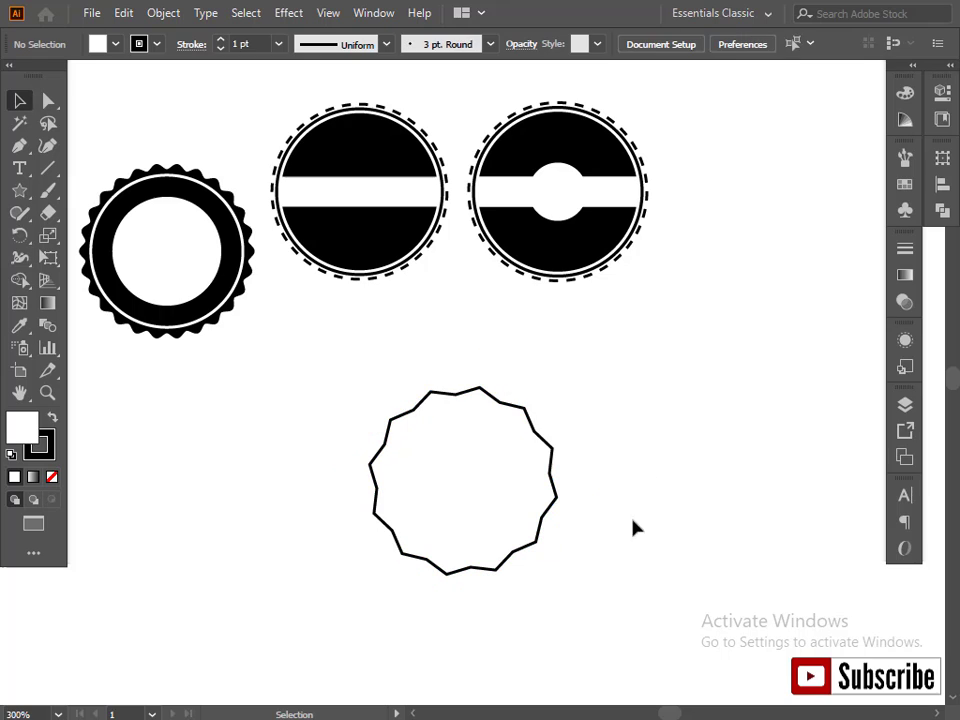
# Step: Duplicate the star in place and scale the copy down slightly about its centre to form an inner outline
pyautogui.click(528, 490)
pyautogui.press('ctrl')
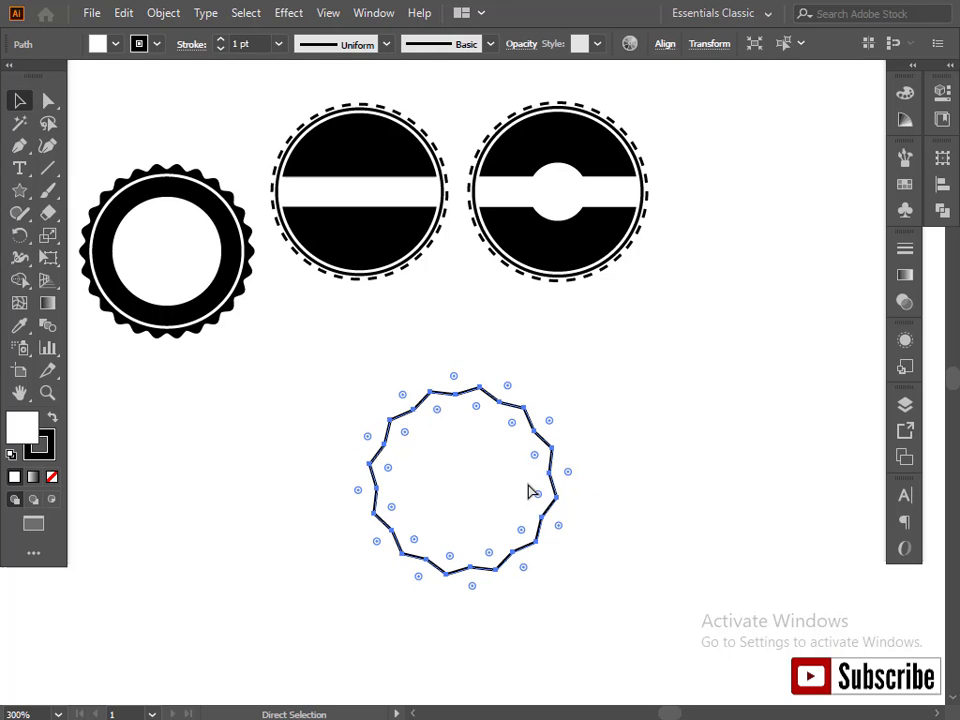
pyautogui.press('ctrl')
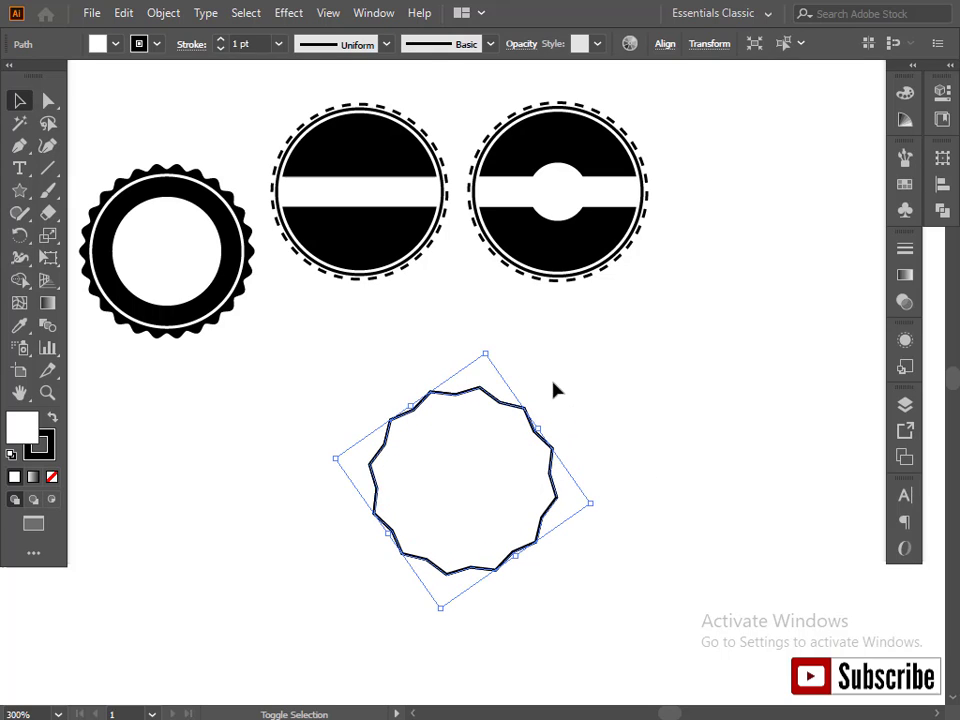
pyautogui.moveTo(488, 351); pyautogui.dragTo(485, 363)
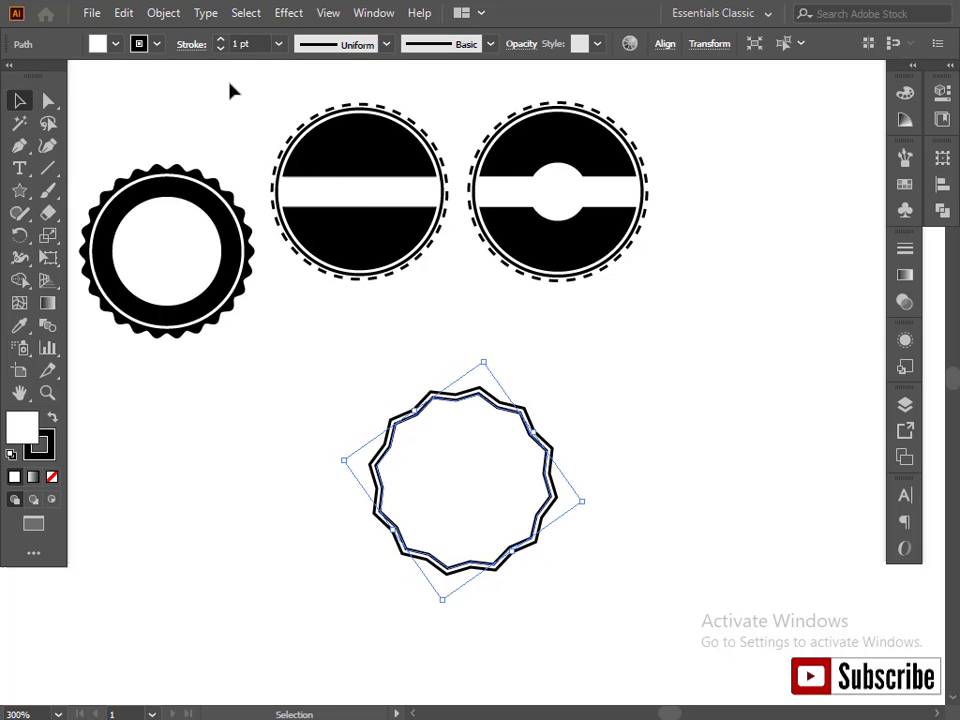
# Step: Set the inner star outline's stroke weight to 0.5 pt
pyautogui.click(218, 50)
pyautogui.click(218, 50)
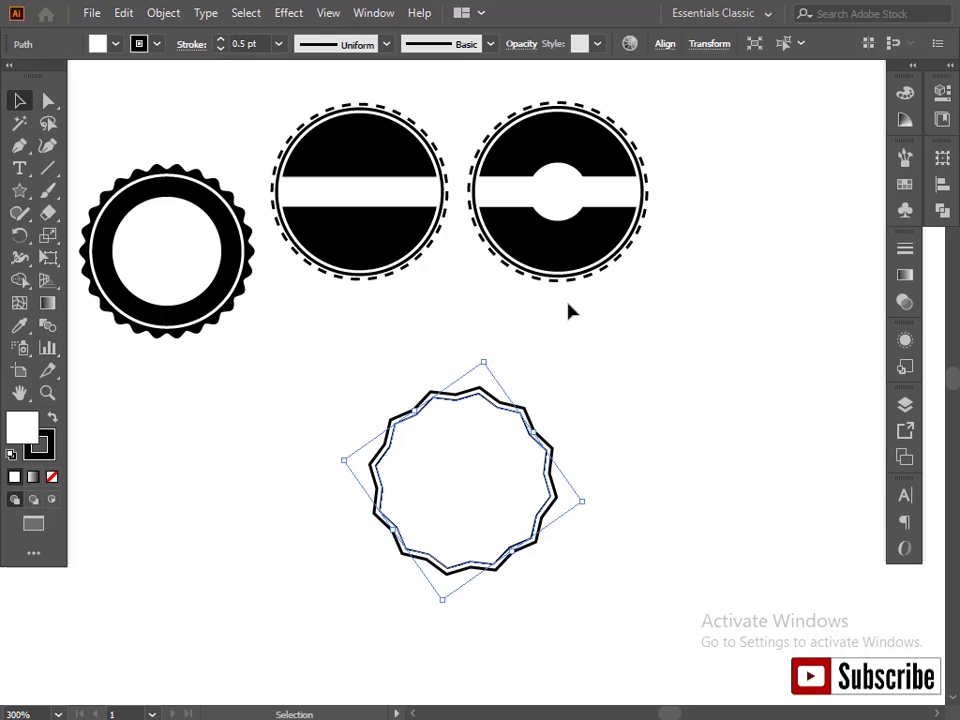
pyautogui.click(620, 393)
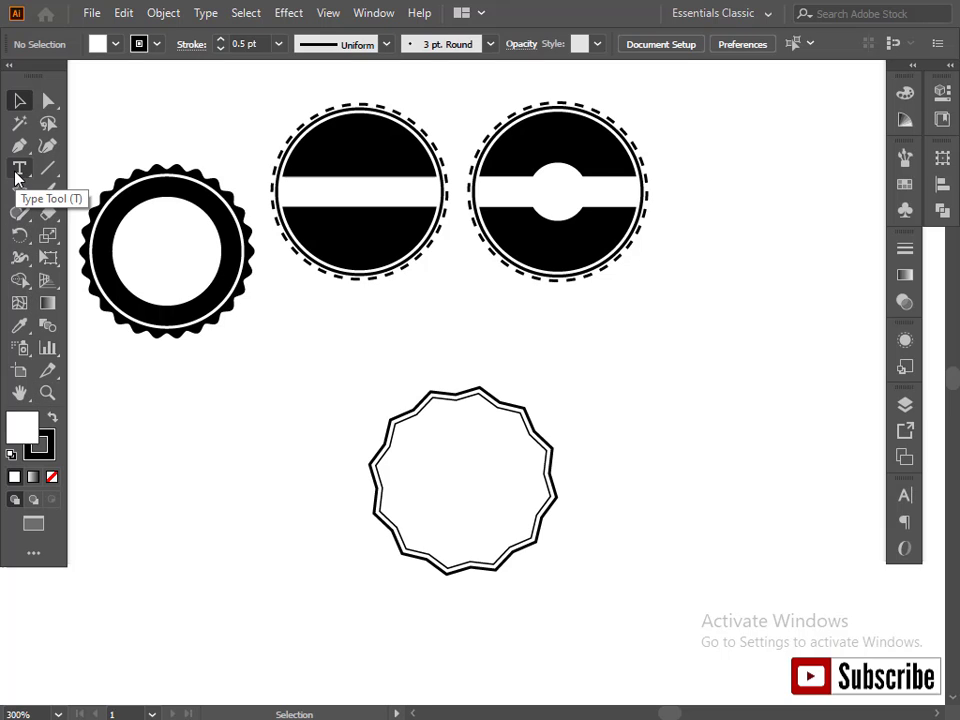
# Step: Select both star outlines and group them
pyautogui.press('a')
pyautogui.moveTo(356, 411); pyautogui.dragTo(435, 481)
pyautogui.press('v')
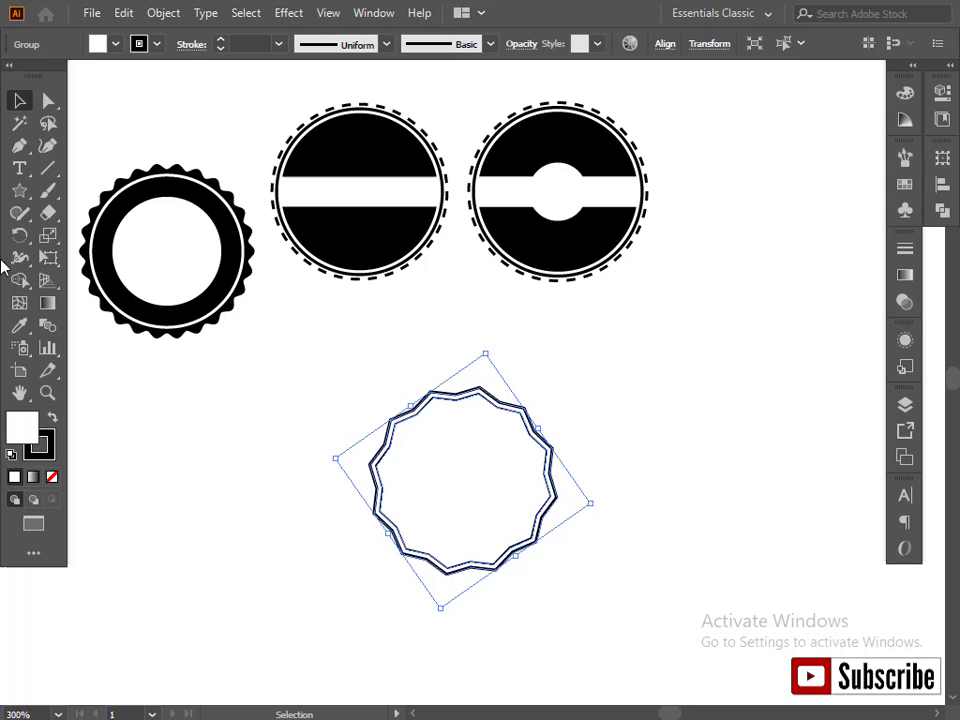
# Step: Draw a horizontal rectangle across the middle of the star and narrow it evenly so both ends extend slightly past the outline
pyautogui.moveTo(19, 190); pyautogui.dragTo(76, 192)
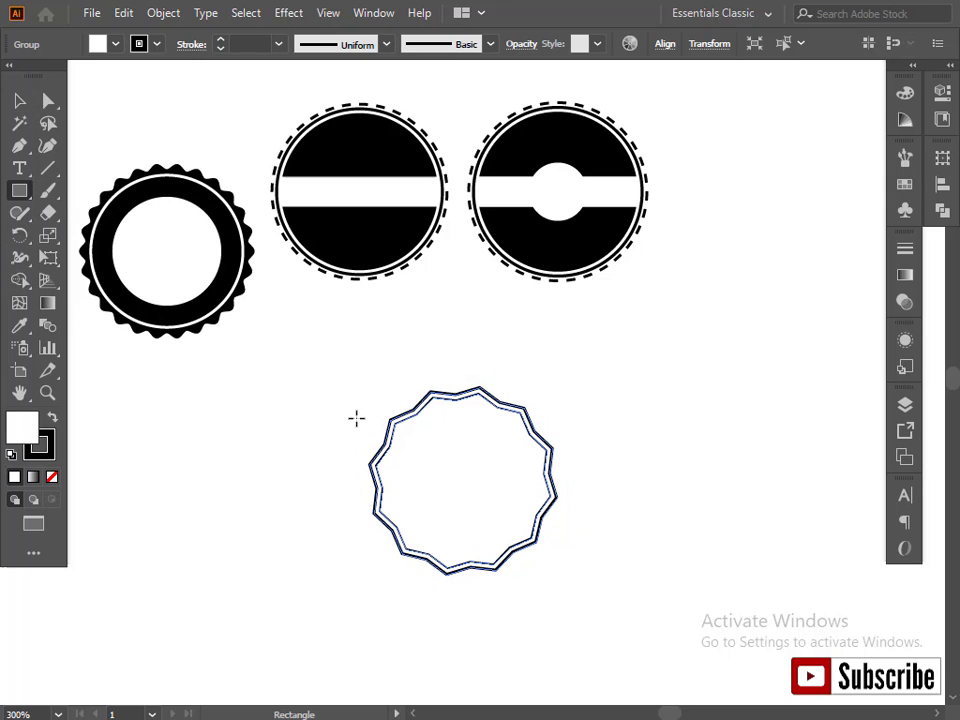
pyautogui.moveTo(268, 451)
pyautogui.mouseDown()
pyautogui.moveTo(611, 523)
pyautogui.moveTo(651, 521)
pyautogui.moveTo(655, 496)
pyautogui.mouseUp()
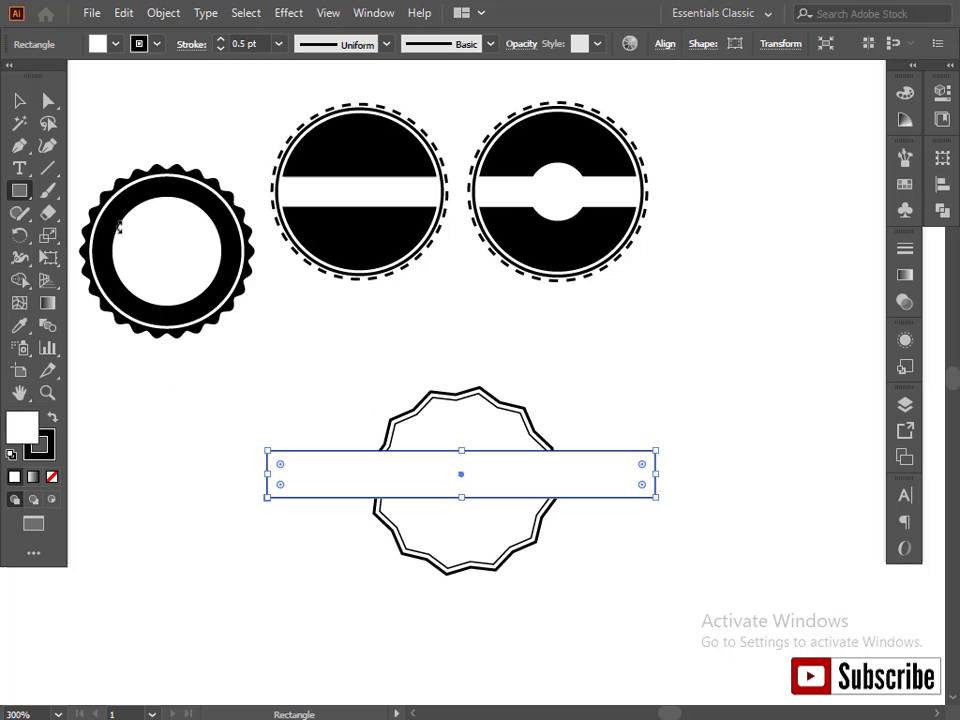
pyautogui.click(18, 100)
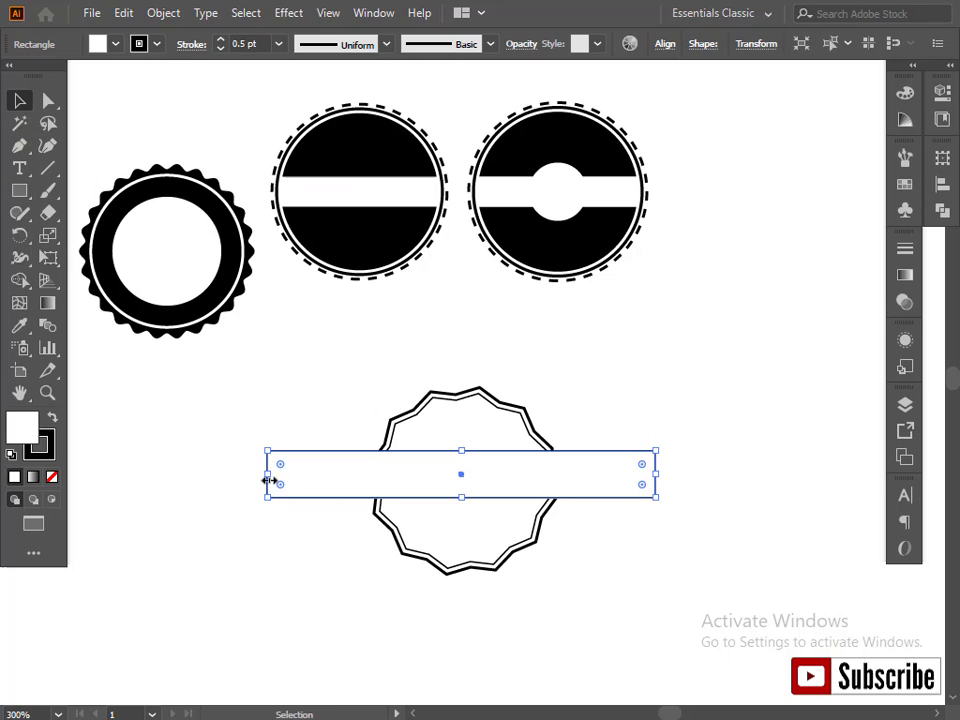
pyautogui.moveTo(268, 476); pyautogui.dragTo(330, 475)
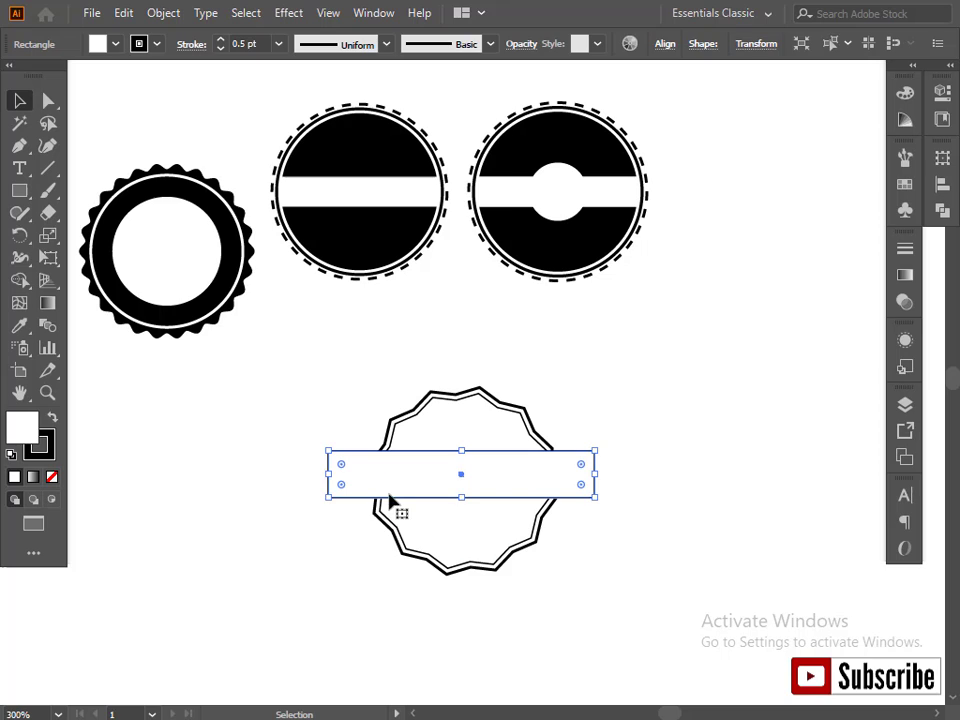
# Step: Fill the rectangle across the star with black and remove its stroke
pyautogui.click(116, 44)
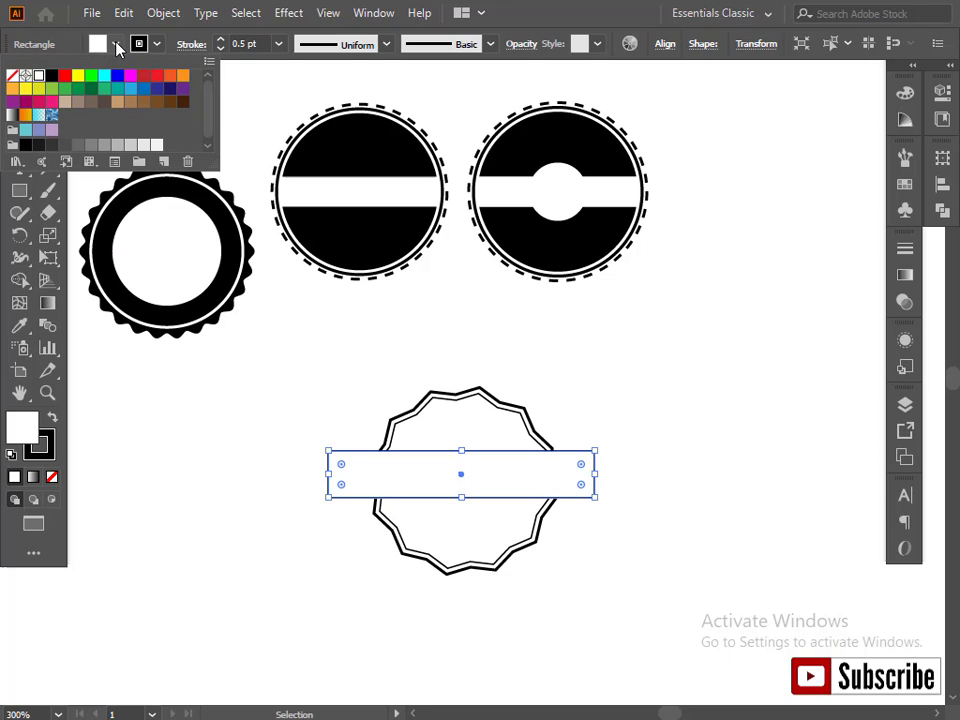
pyautogui.click(51, 75)
pyautogui.click(156, 46)
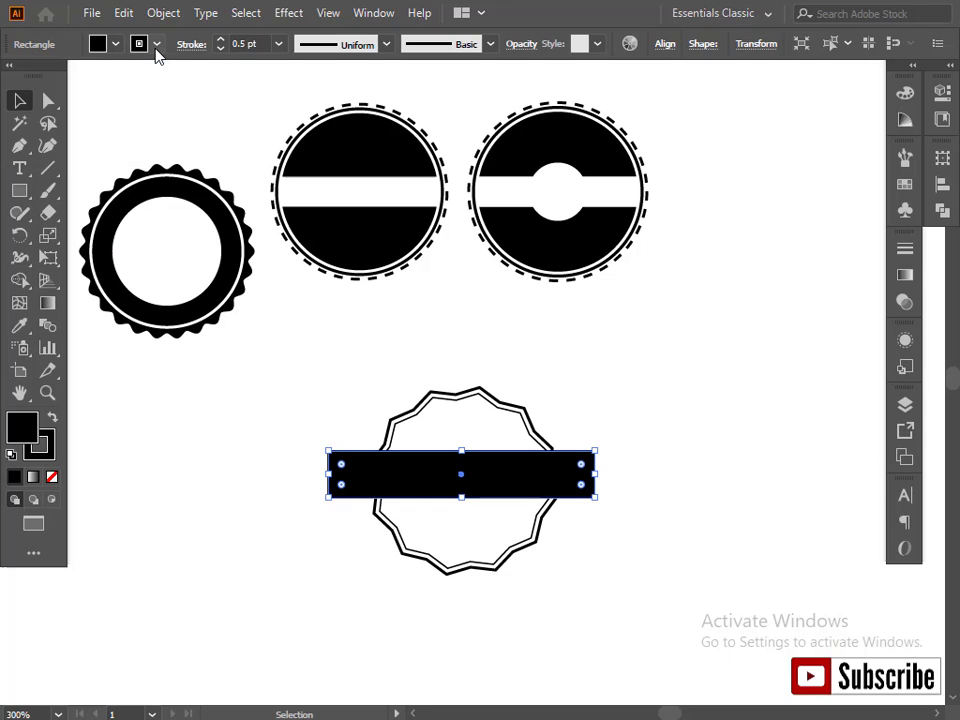
pyautogui.click(156, 46)
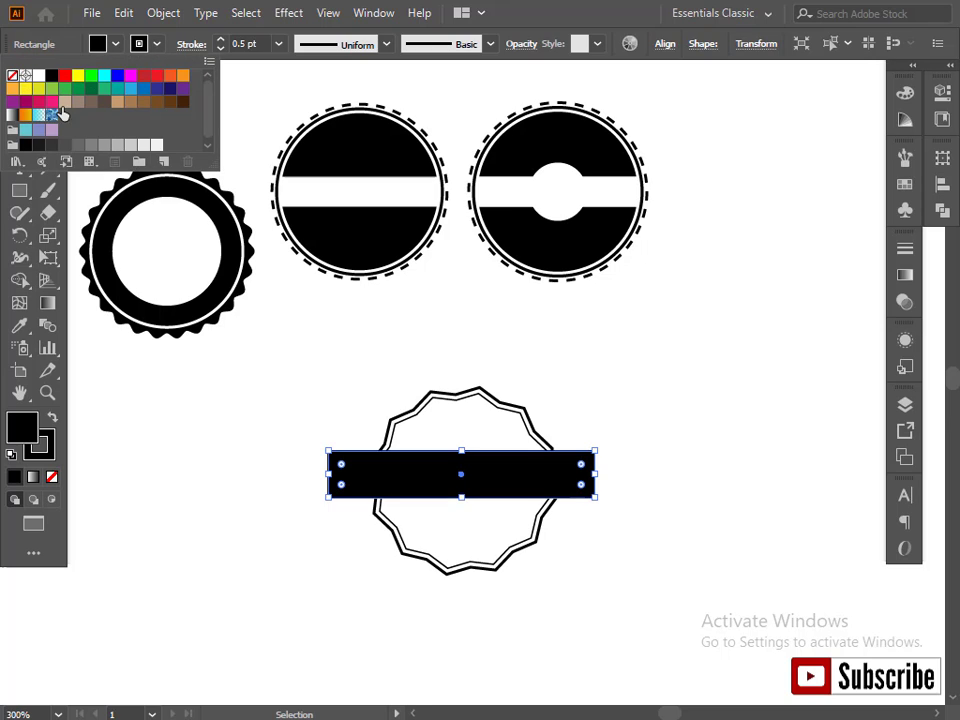
pyautogui.click(13, 77)
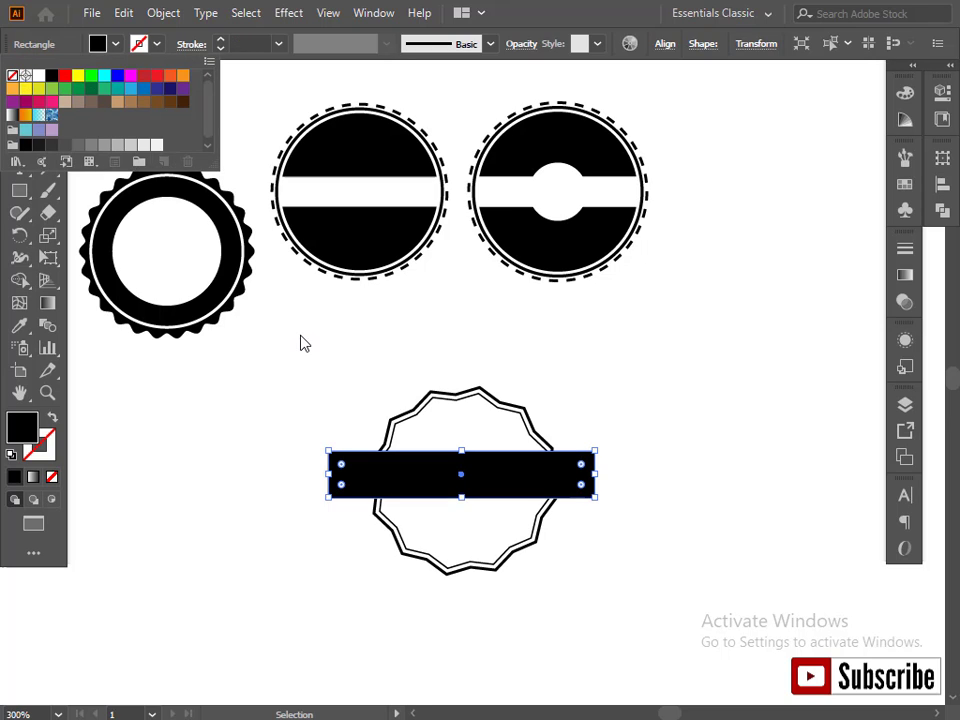
pyautogui.click(297, 424)
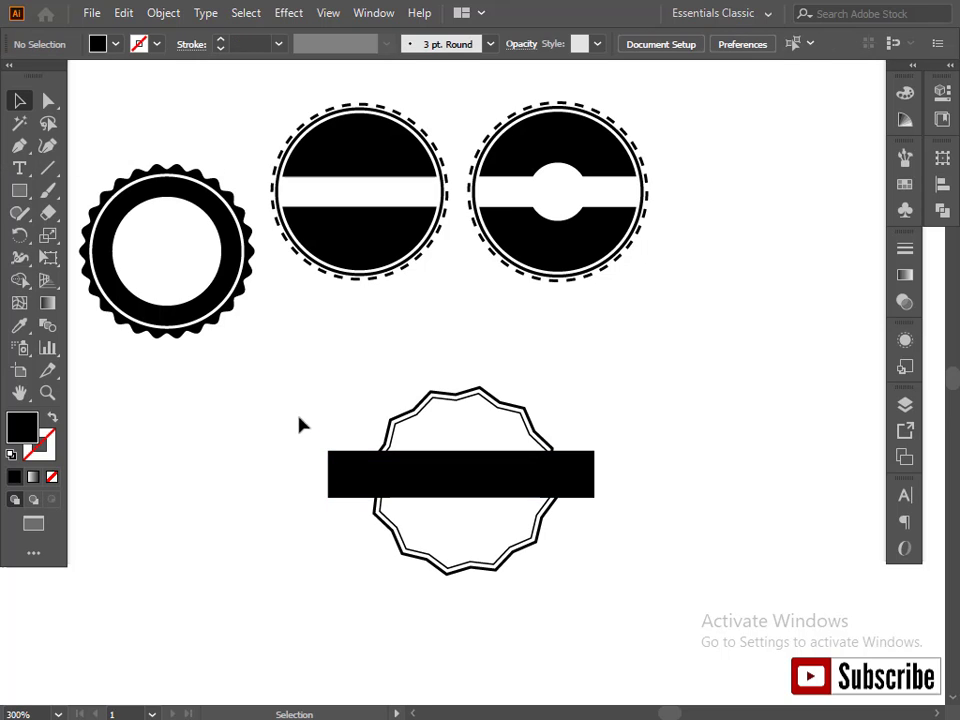
pyautogui.click(49, 104)
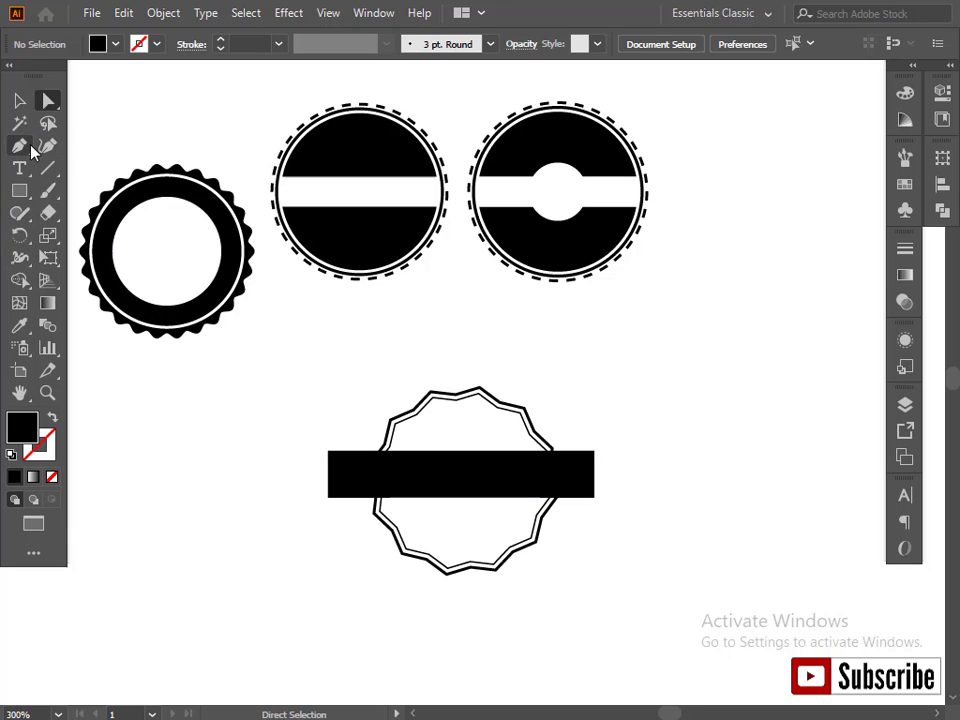
pyautogui.click(19, 145)
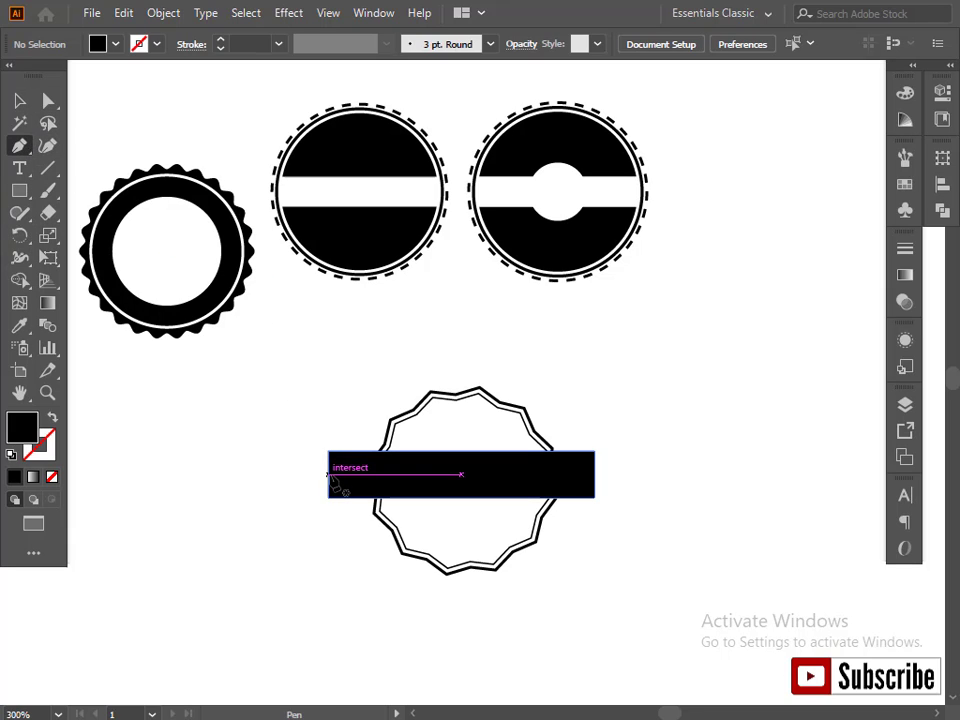
pyautogui.click(330, 476)
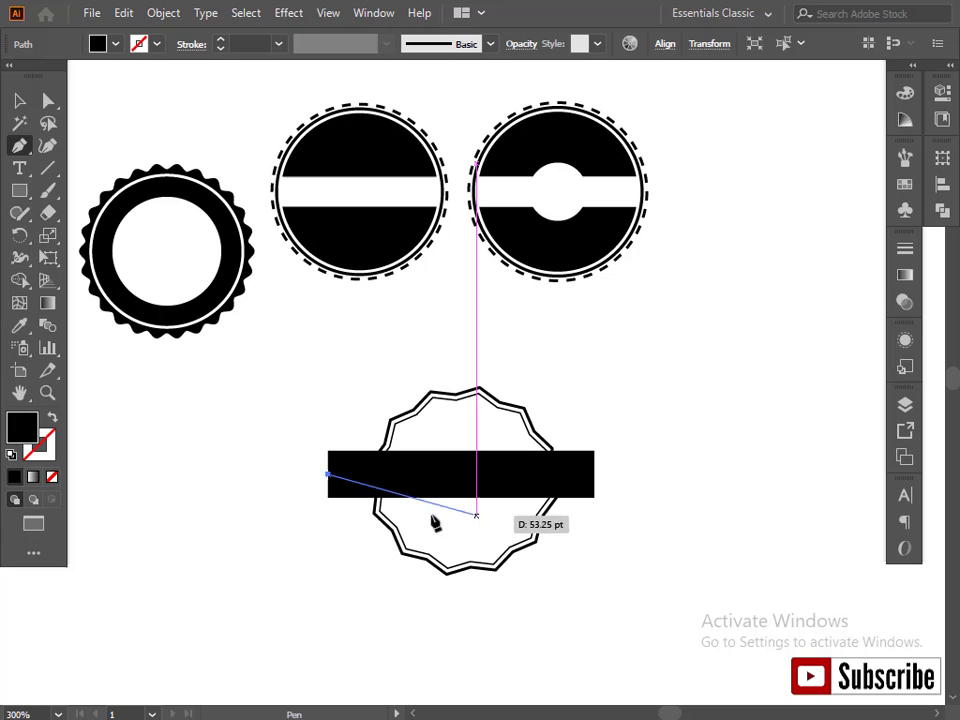
pyautogui.click(330, 477)
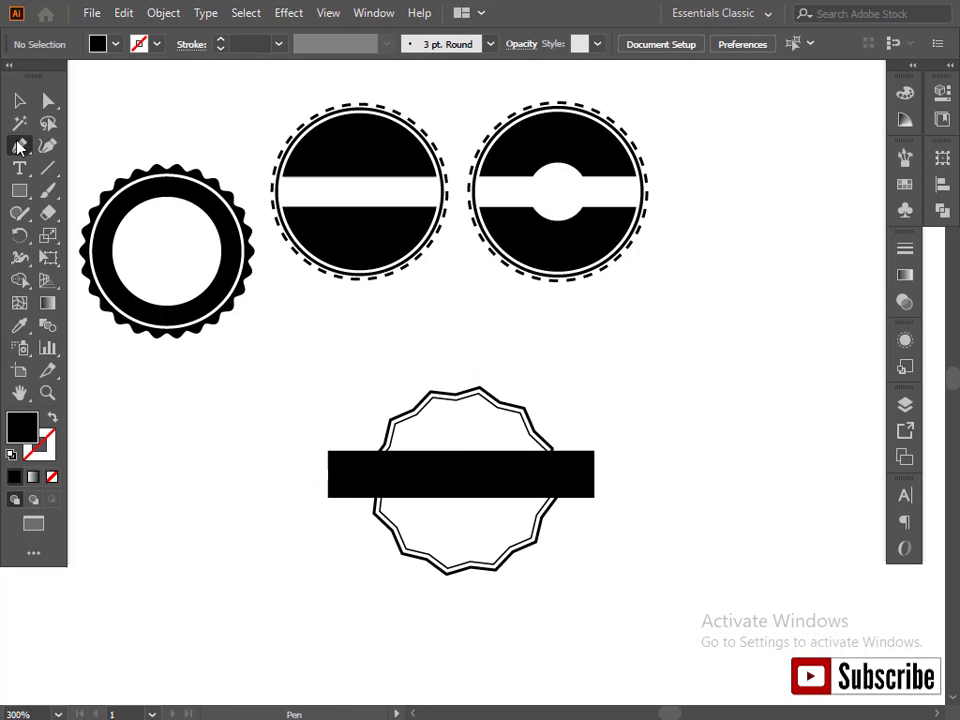
# Step: Add an anchor point at the middle of each short side of the black rectangle
pyautogui.click(19, 145)
pyautogui.click(73, 168)
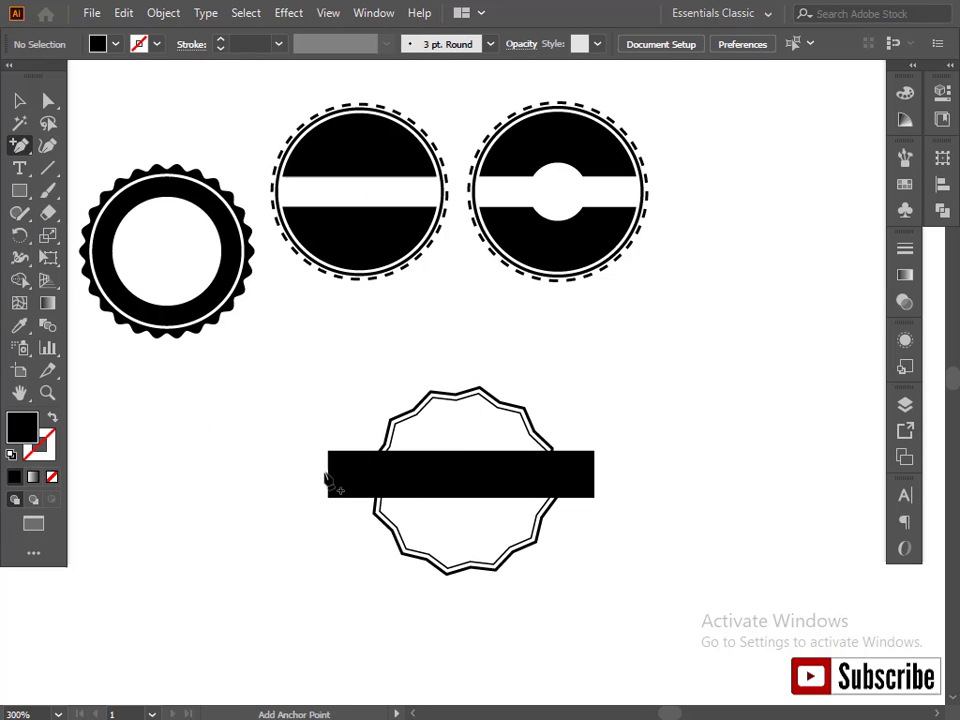
pyautogui.click(329, 477)
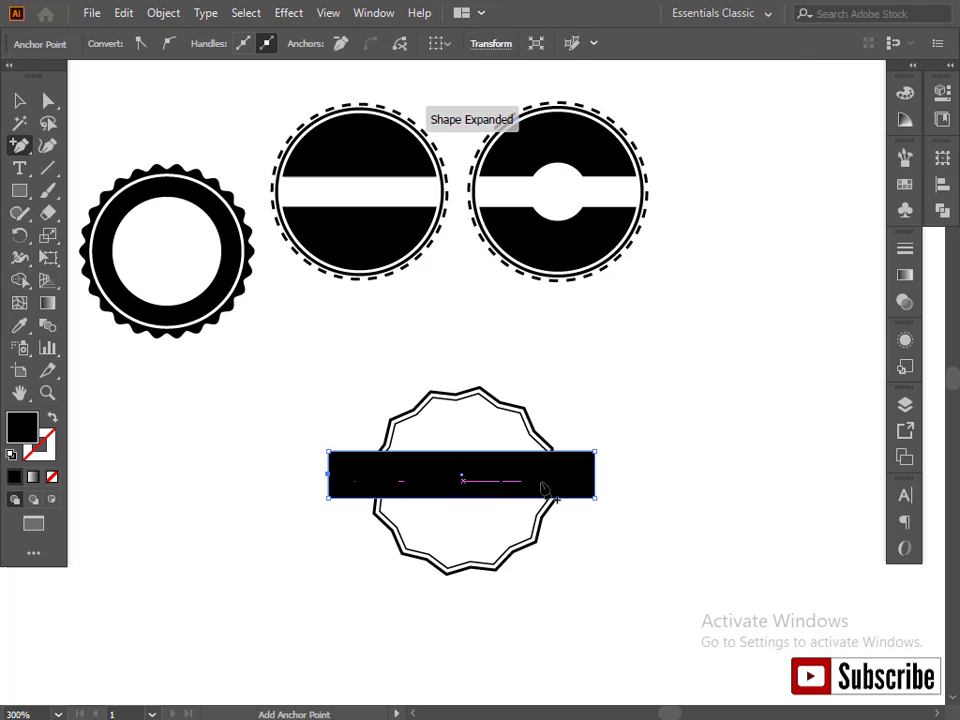
pyautogui.click(596, 477)
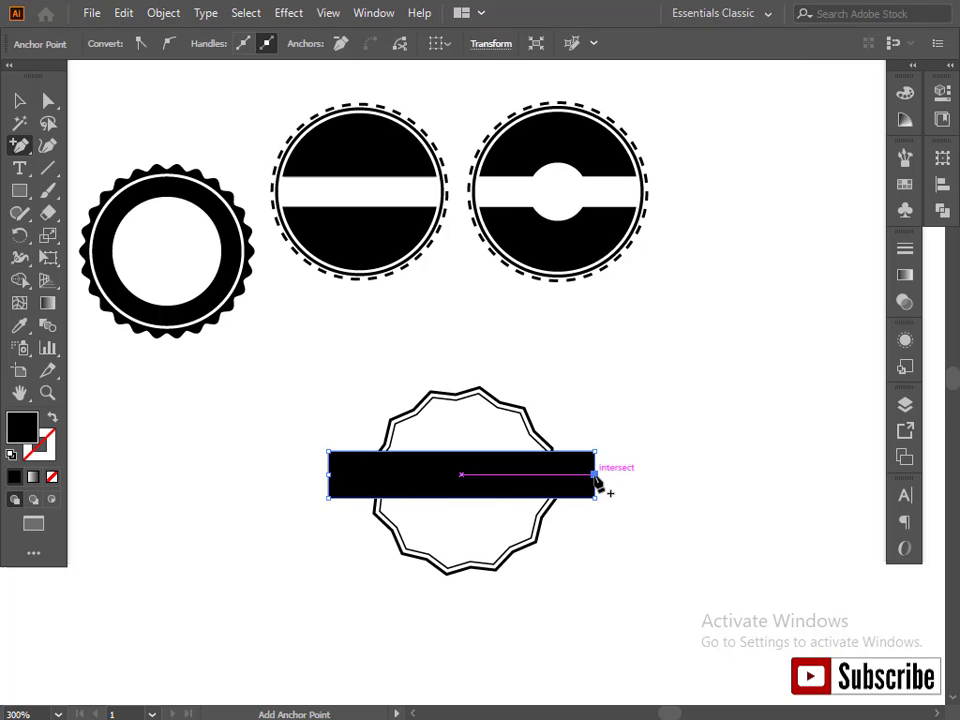
# Step: Move the middle anchor points on both short sides of the black rectangle evenly inward to notch its ends into ribbon tails
pyautogui.click(49, 104)
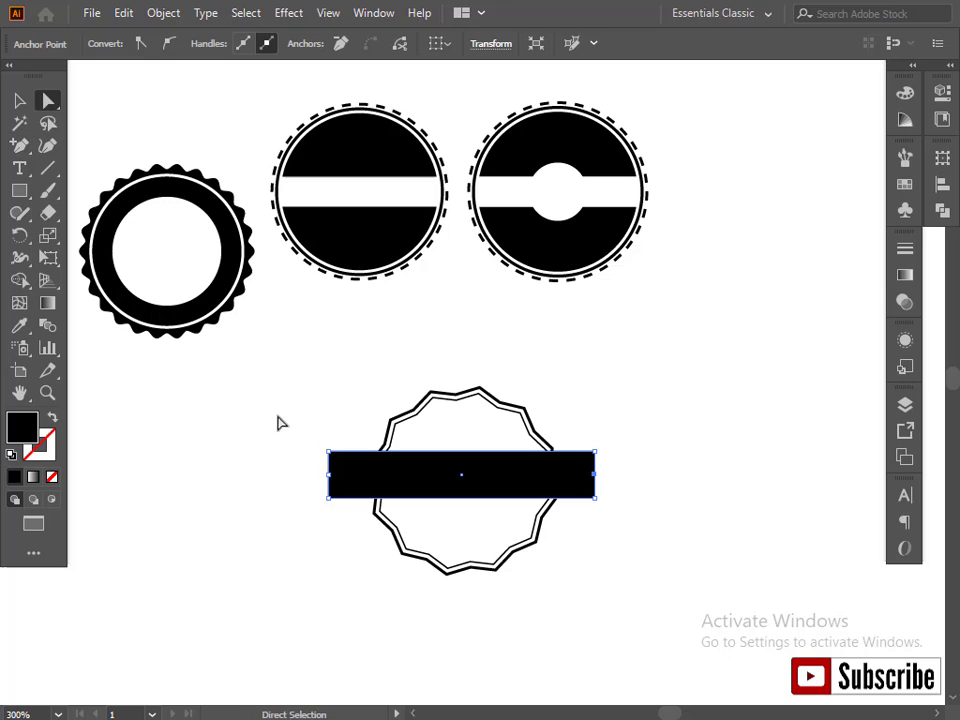
pyautogui.click(331, 478)
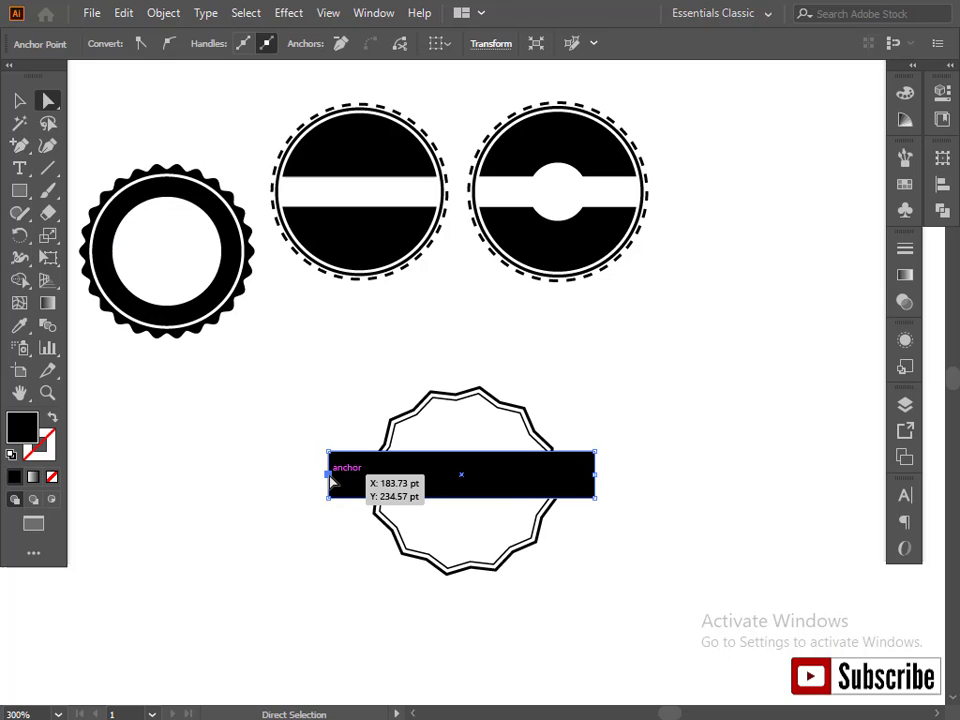
pyautogui.hotkey('shift', 'Right')
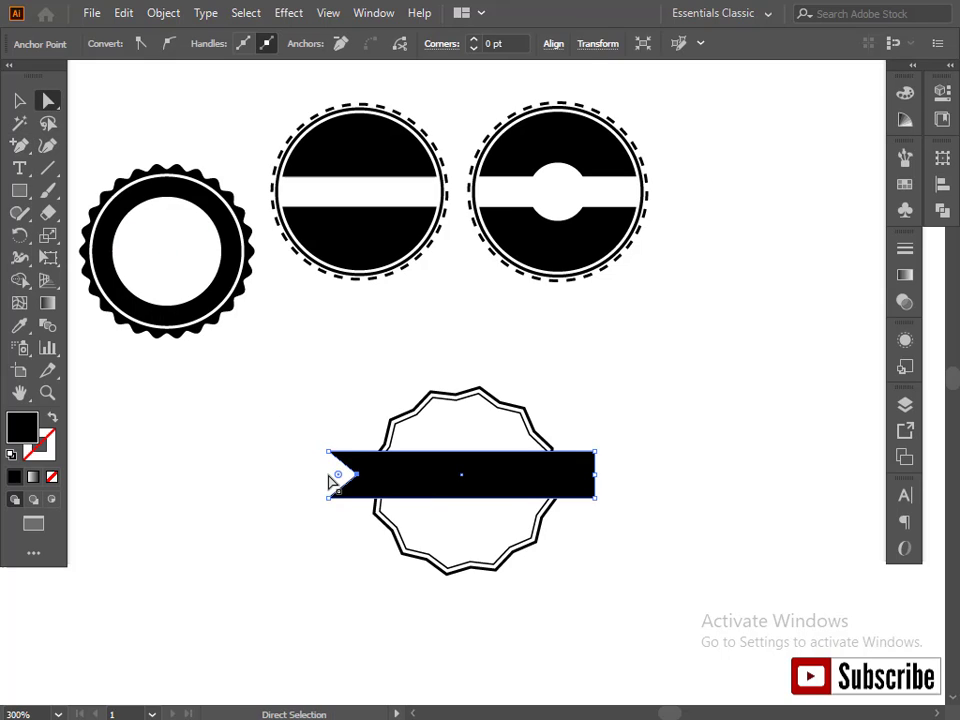
pyautogui.click(595, 475)
pyautogui.hotkey('shift', 'Left')
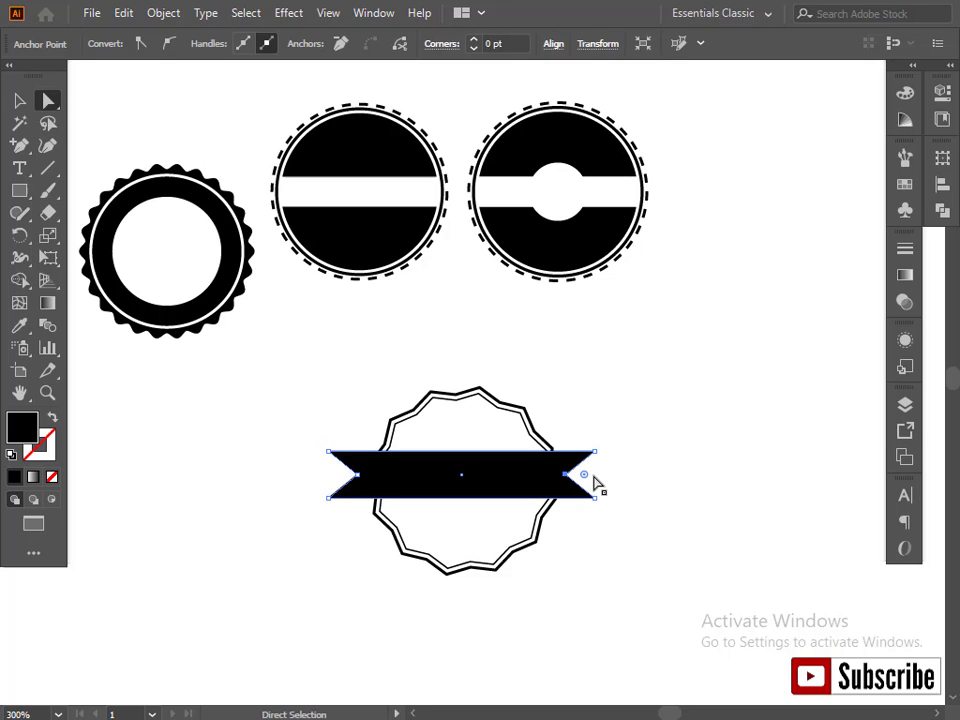
pyautogui.click(19, 101)
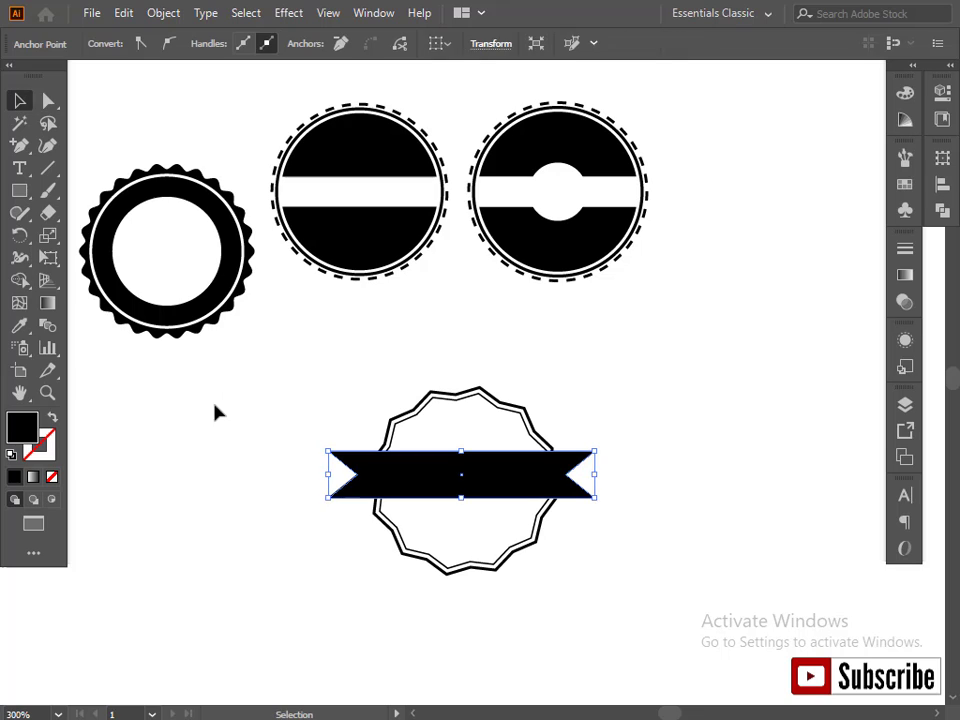
pyautogui.click(243, 430)
# Step: Align the black ribbon and the star outlines to each other's horizontal and vertical centers
pyautogui.click(461, 481)
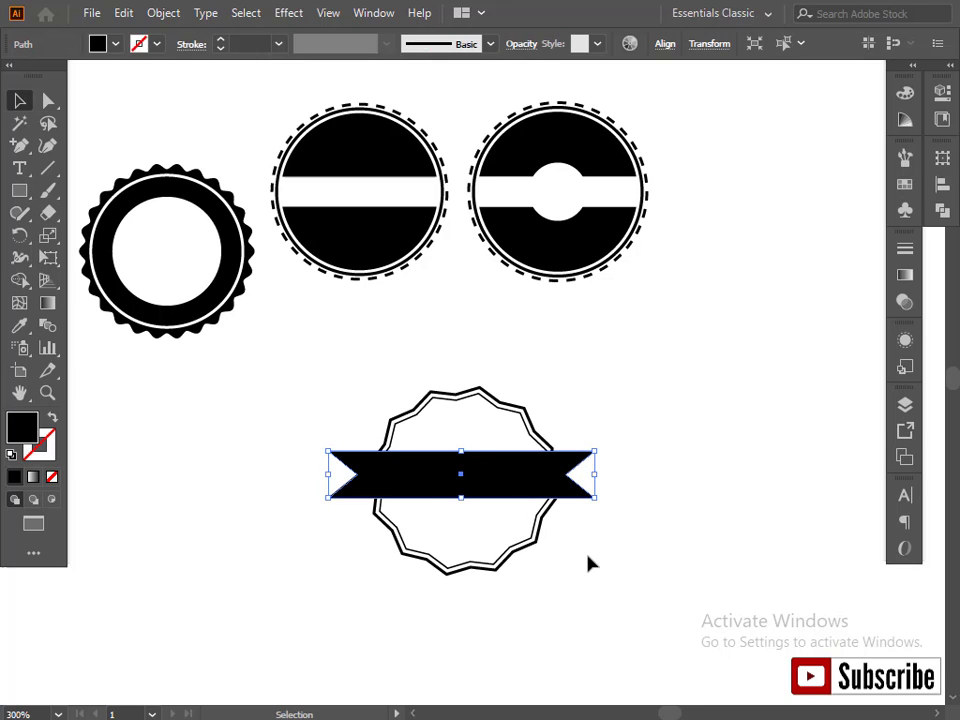
pyautogui.moveTo(589, 568); pyautogui.dragTo(542, 439)
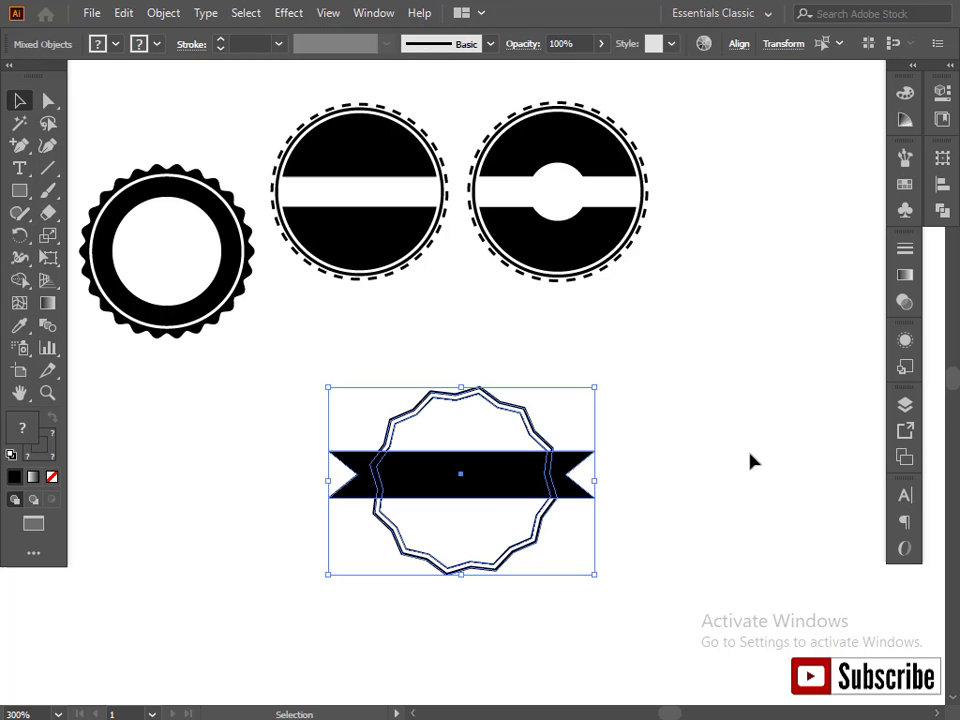
pyautogui.click(942, 184)
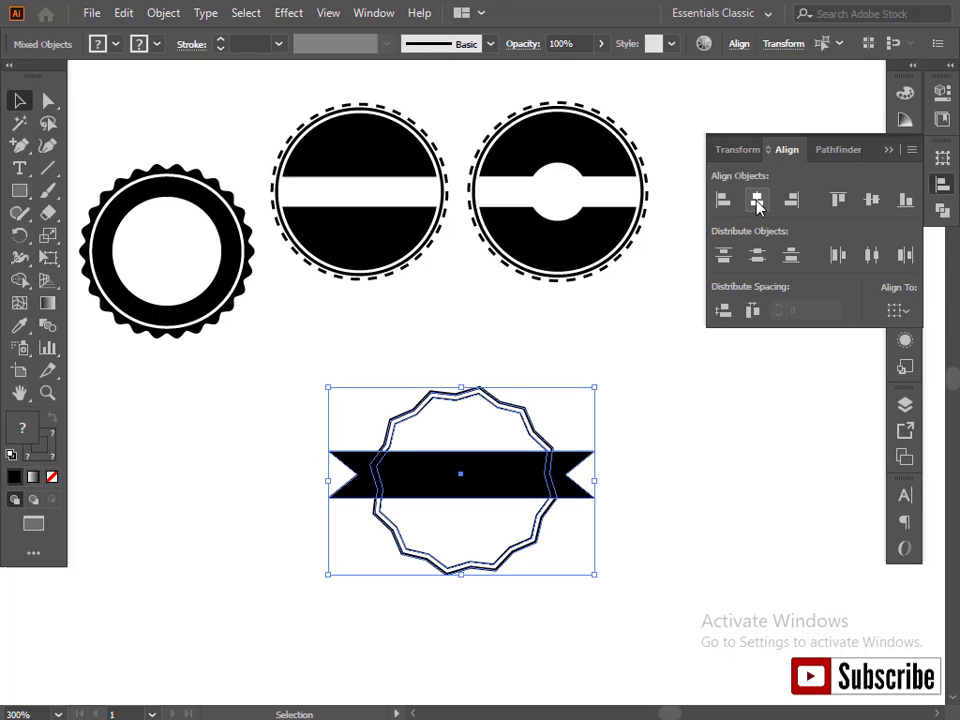
pyautogui.click(871, 200)
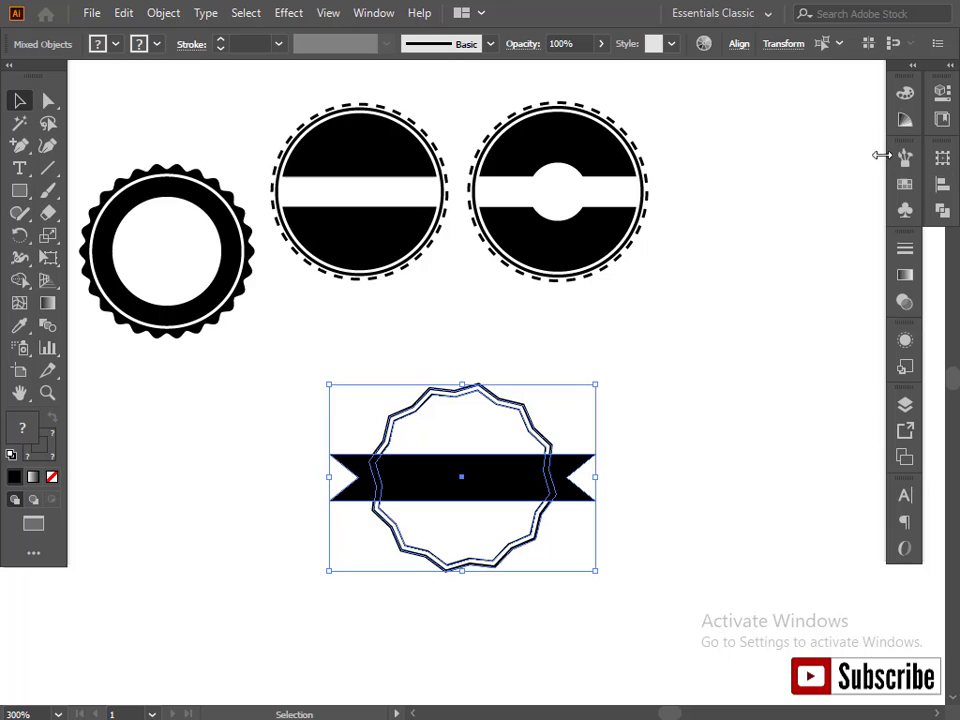
pyautogui.click(673, 475)
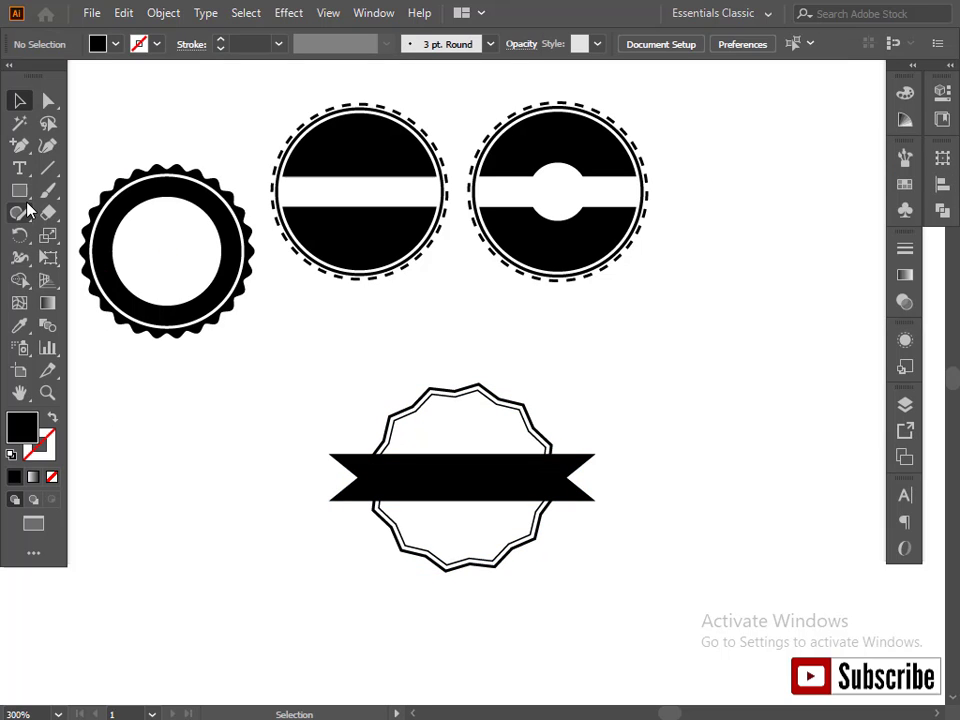
# Step: Draw a tall black rectangle over the middle of the star, narrower than the outline and extending past it above and below
pyautogui.click(445, 488)
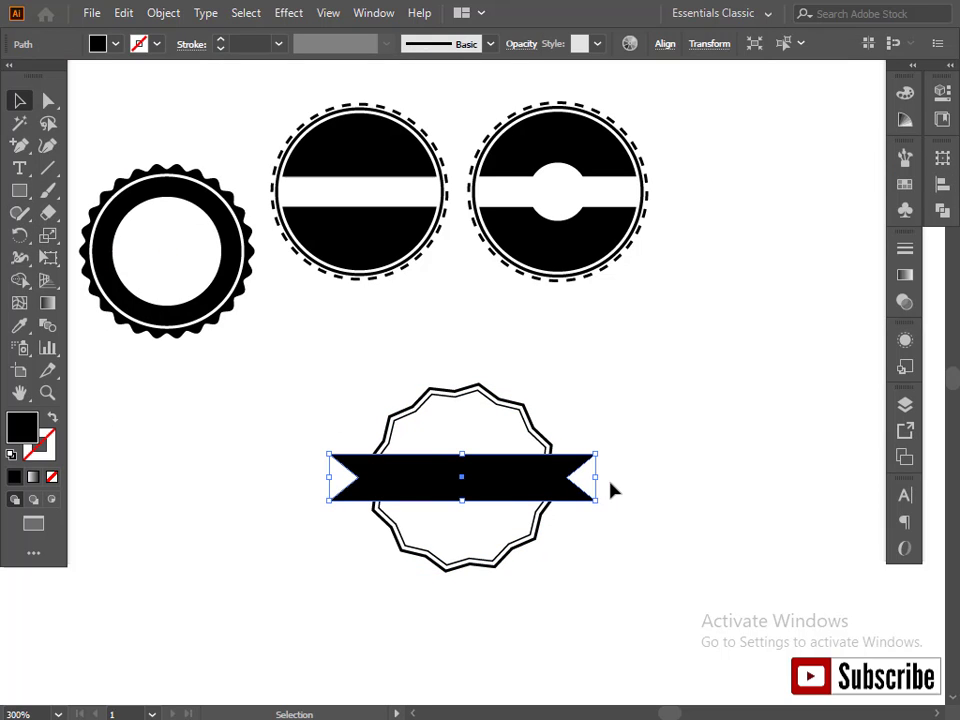
pyautogui.click(247, 483)
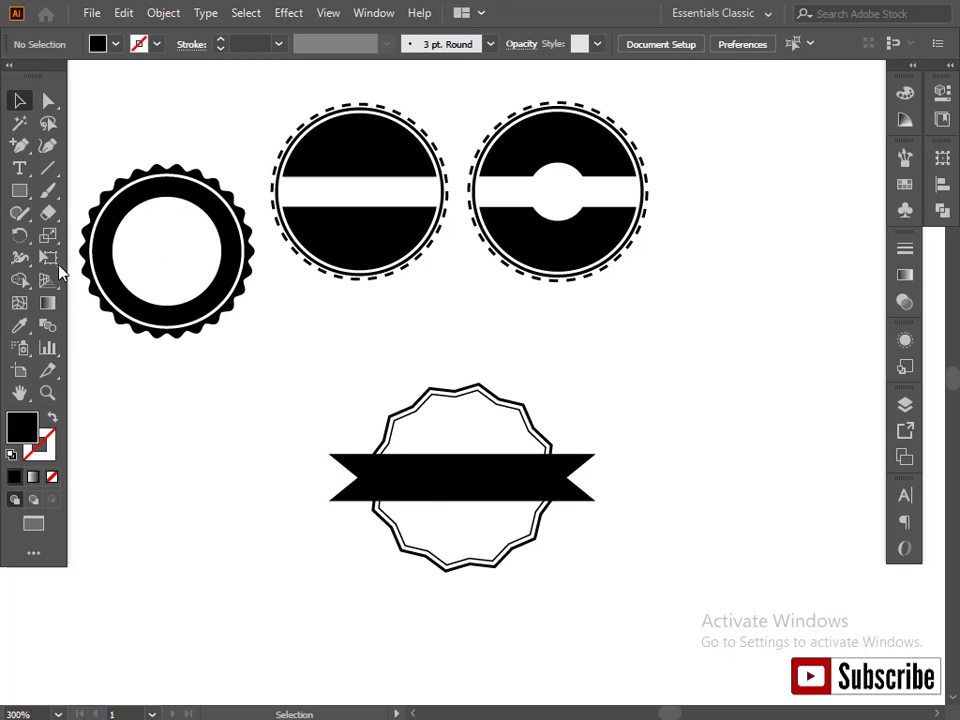
pyautogui.click(19, 190)
pyautogui.moveTo(401, 340); pyautogui.dragTo(525, 588)
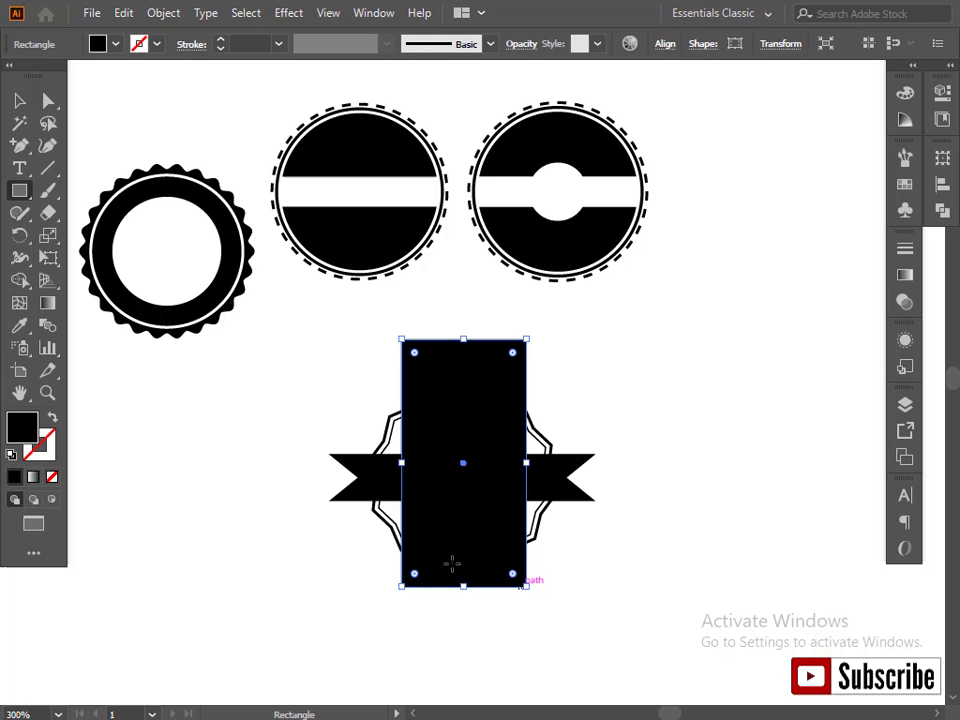
# Step: Center the tall rectangle, ribbon and star outlines on one another horizontally and vertically
pyautogui.click(19, 102)
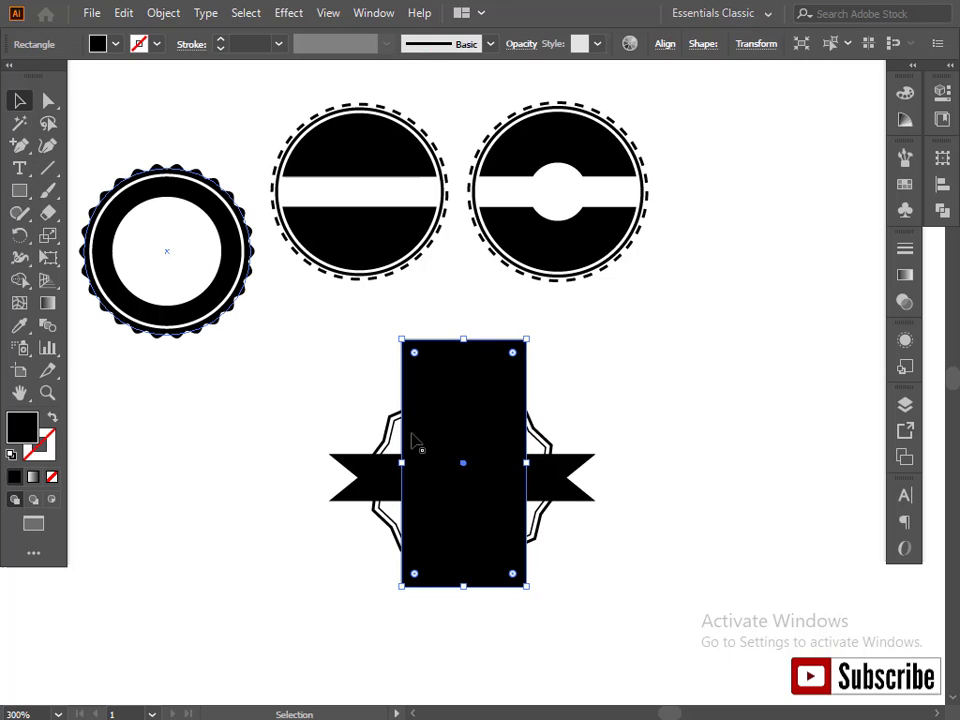
pyautogui.moveTo(622, 394); pyautogui.dragTo(396, 587)
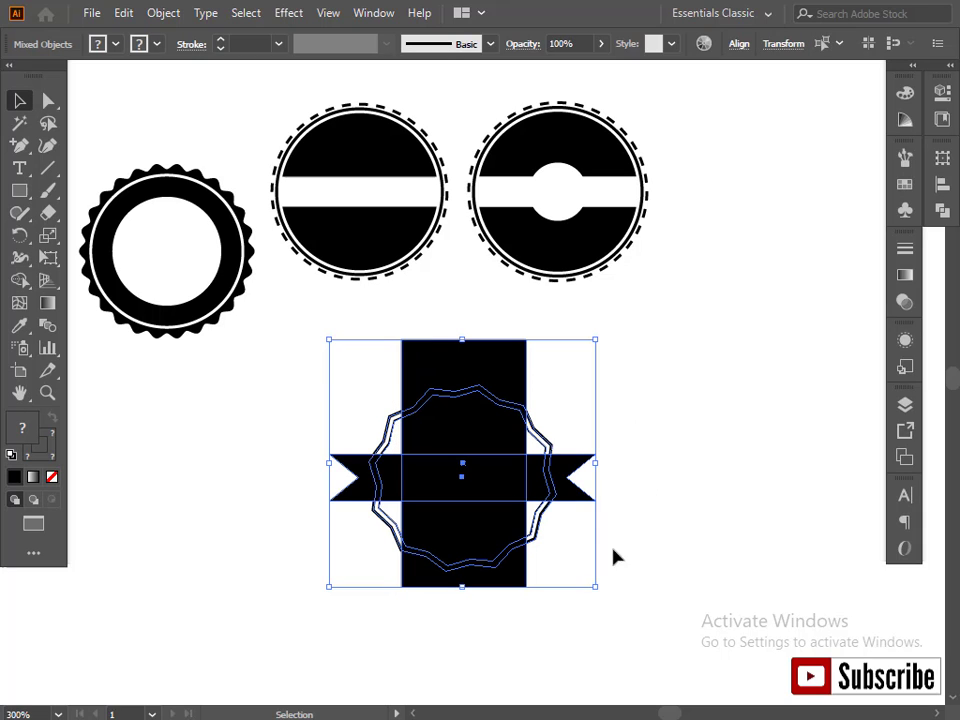
pyautogui.click(942, 186)
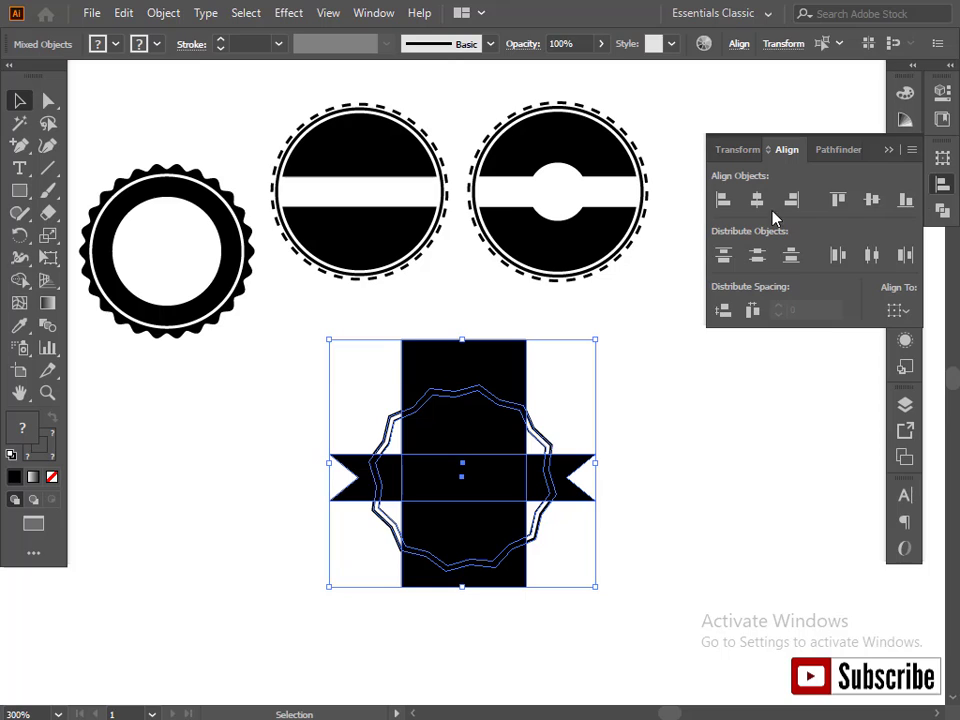
pyautogui.click(872, 199)
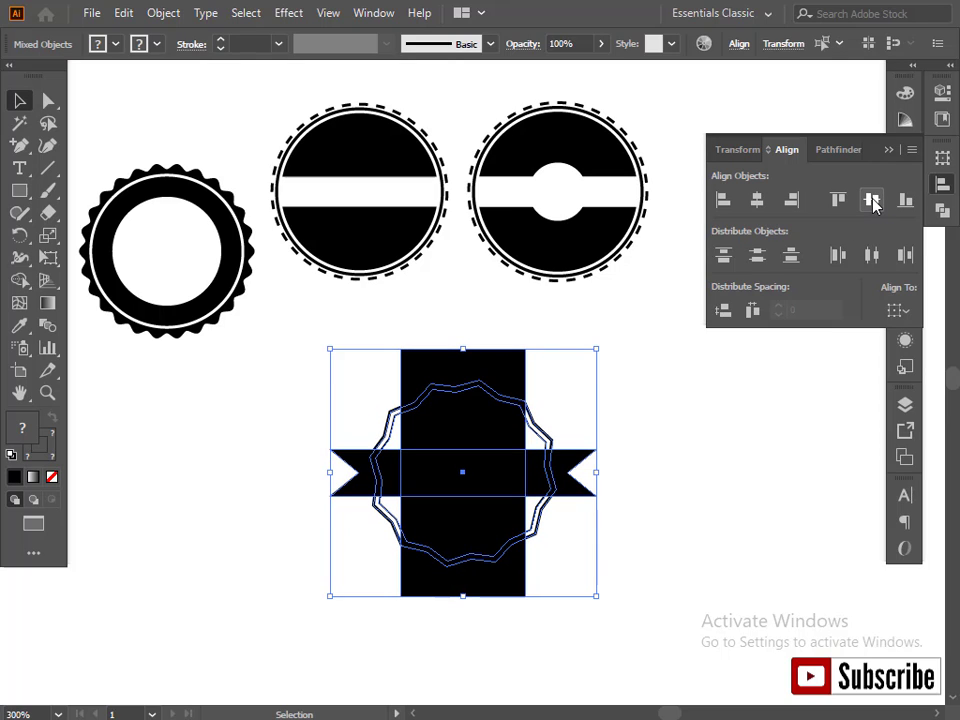
pyautogui.click(889, 151)
pyautogui.click(632, 420)
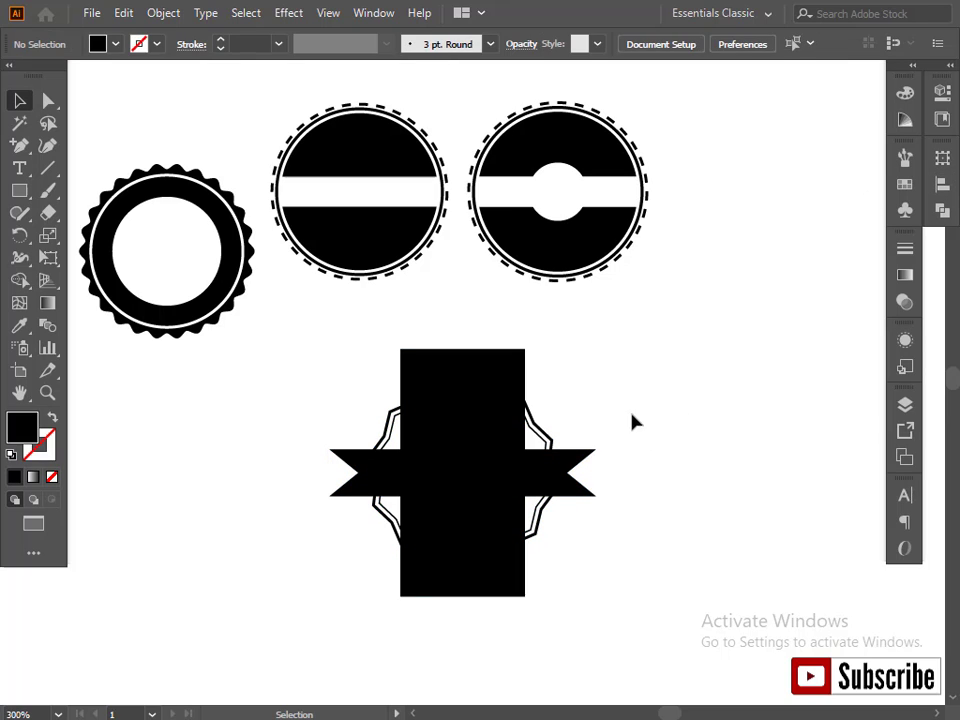
# Step: Cut away the tall rectangle and the ribbon's middle section with Shape Builder, keeping only the two notched ribbon ends
pyautogui.moveTo(623, 372); pyautogui.dragTo(342, 577)
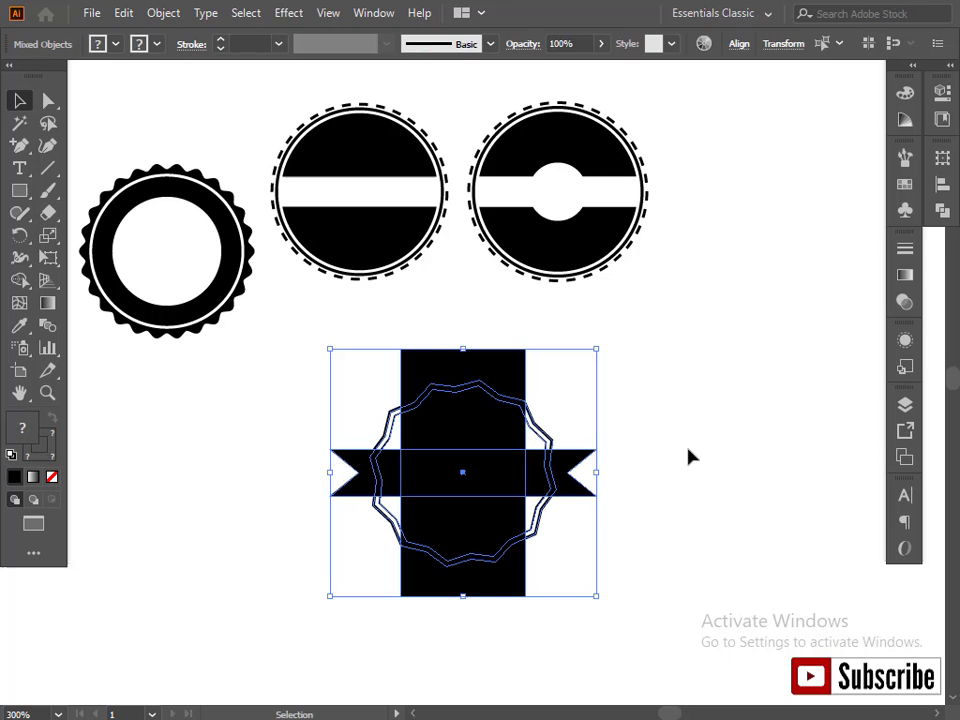
pyautogui.click(688, 454)
pyautogui.click(480, 428)
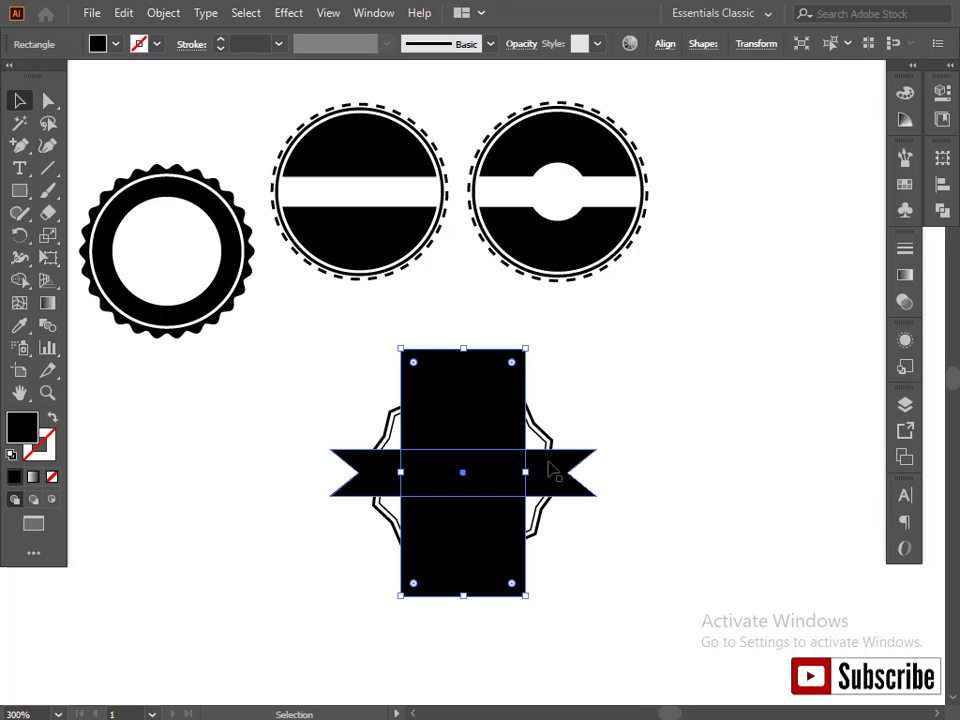
pyautogui.keyDown('shift'); pyautogui.click(551, 470); pyautogui.keyUp('shift')
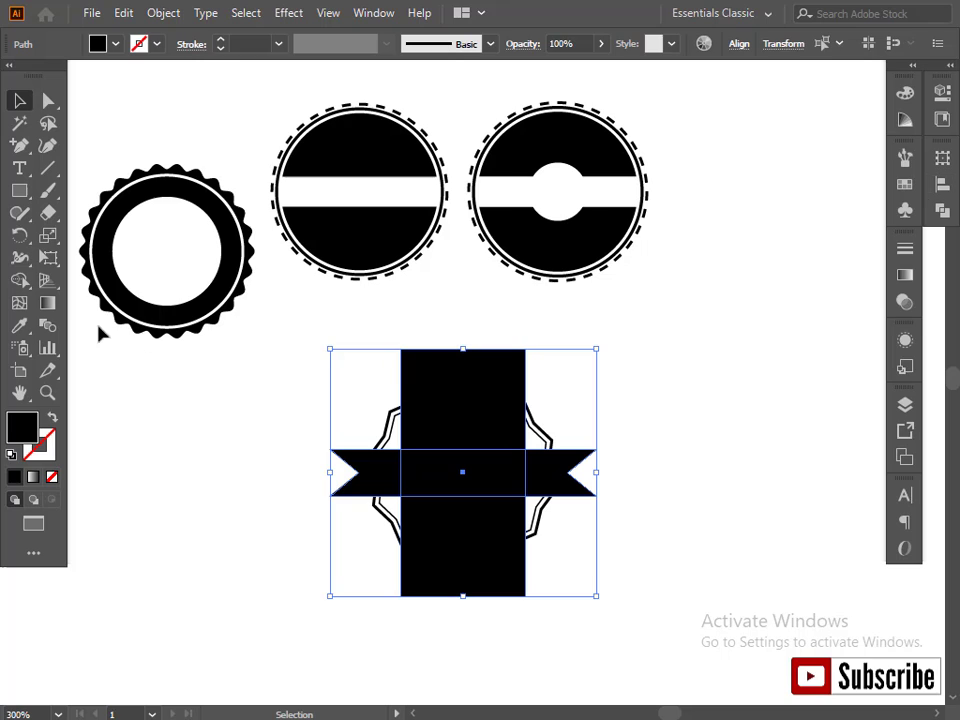
pyautogui.click(19, 280)
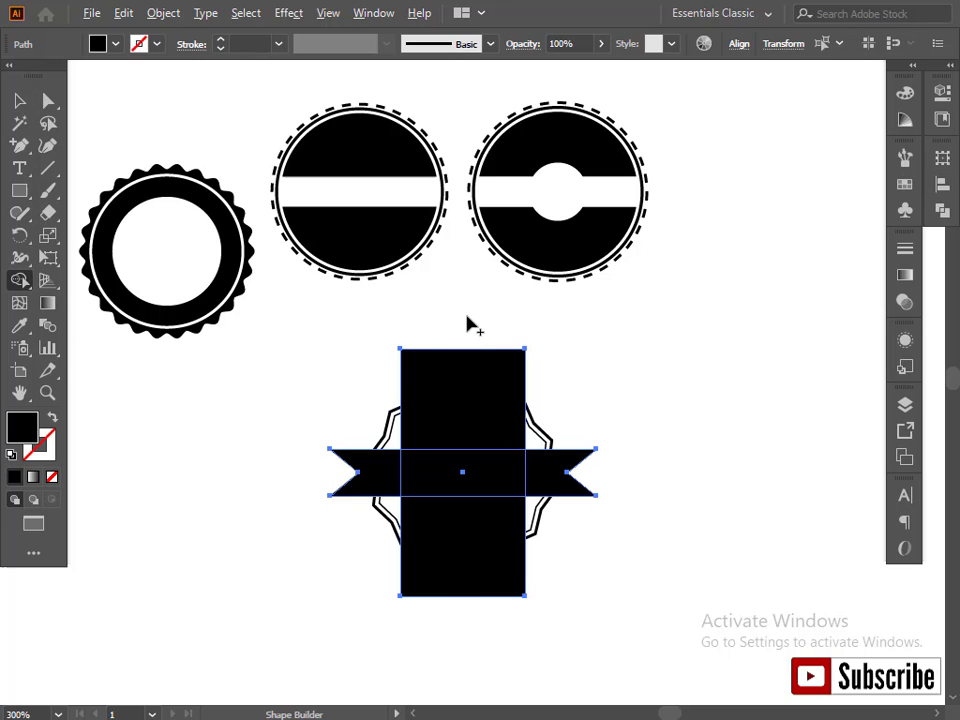
pyautogui.moveTo(467, 320); pyautogui.dragTo(475, 572)
pyautogui.moveTo(473, 620); pyautogui.dragTo(473, 620)
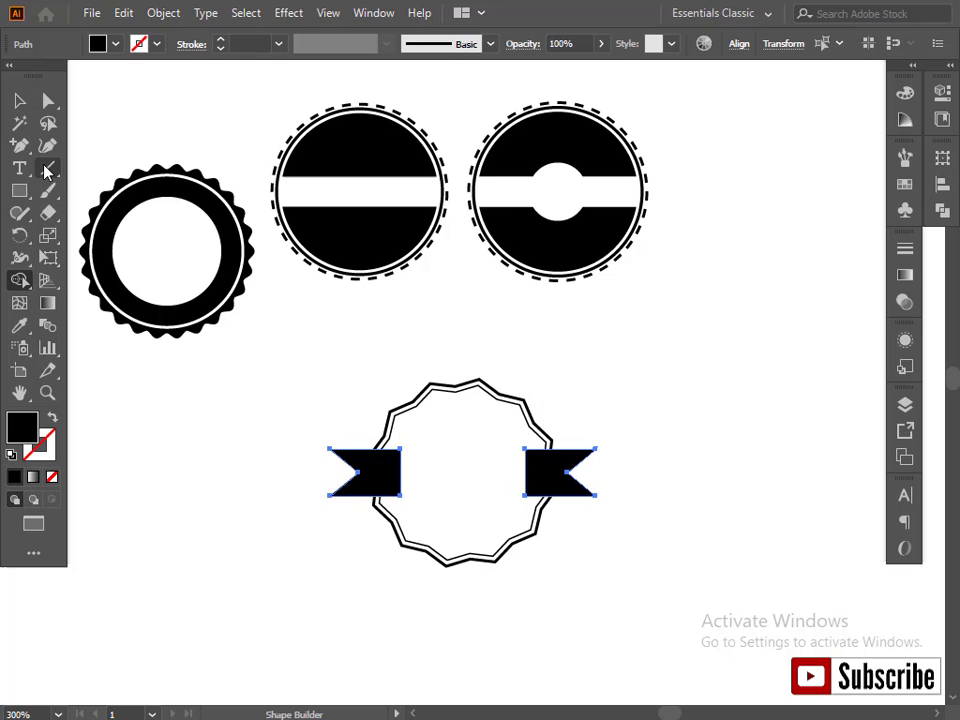
pyautogui.click(19, 101)
pyautogui.click(357, 593)
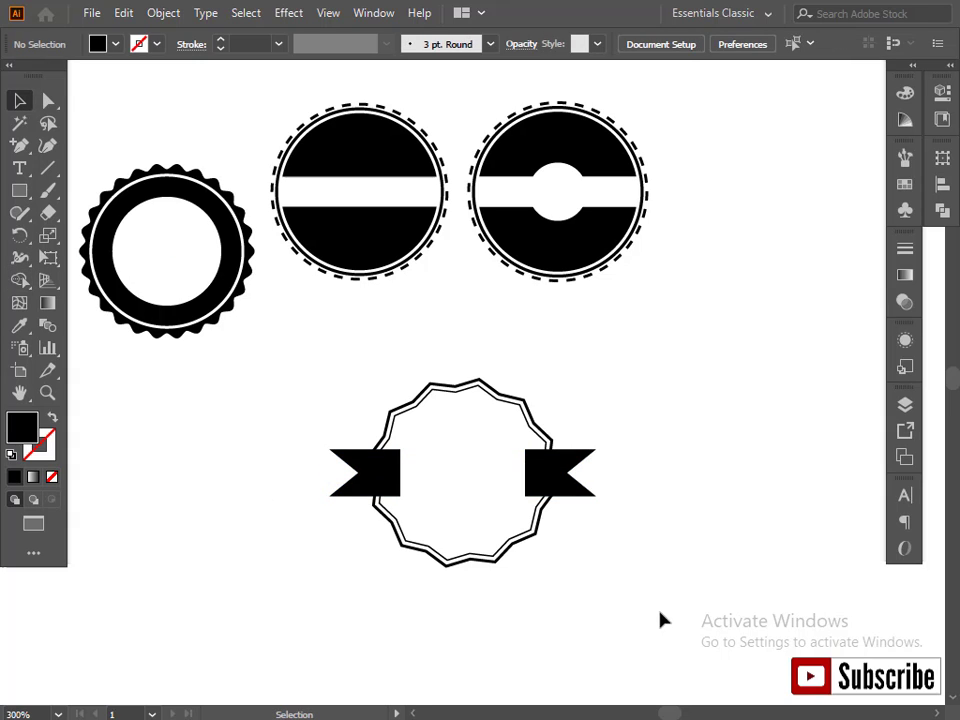
# Step: Scale down the star outlines with both ribbon ends and move them to the space below and beside the second dashed badge
pyautogui.moveTo(541, 611); pyautogui.dragTo(305, 340)
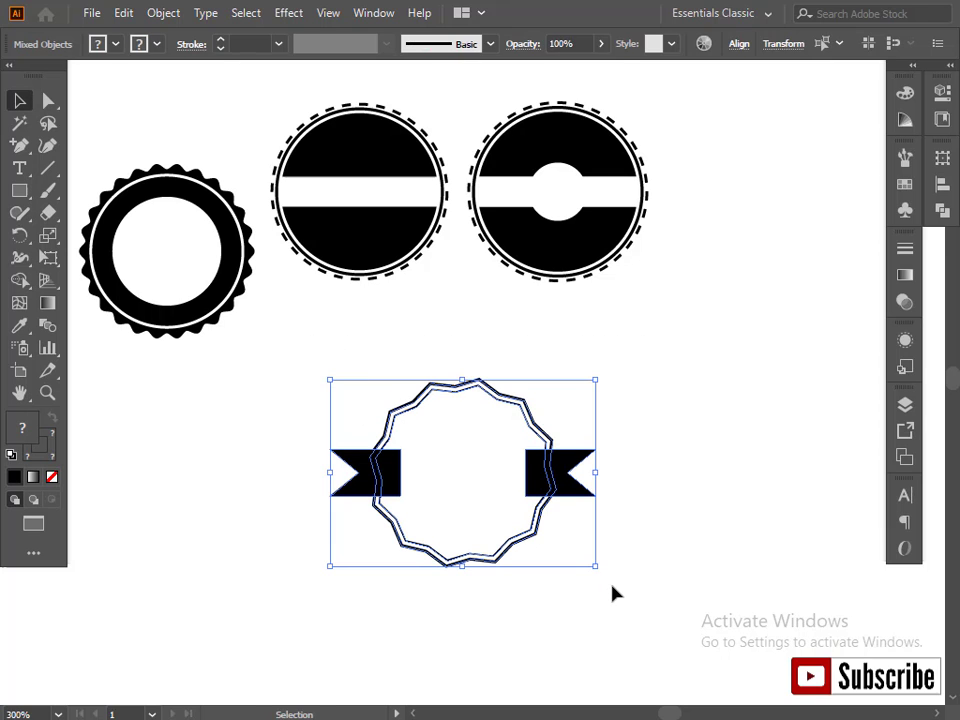
pyautogui.moveTo(596, 568); pyautogui.dragTo(572, 548)
pyautogui.moveTo(575, 455); pyautogui.dragTo(703, 360)
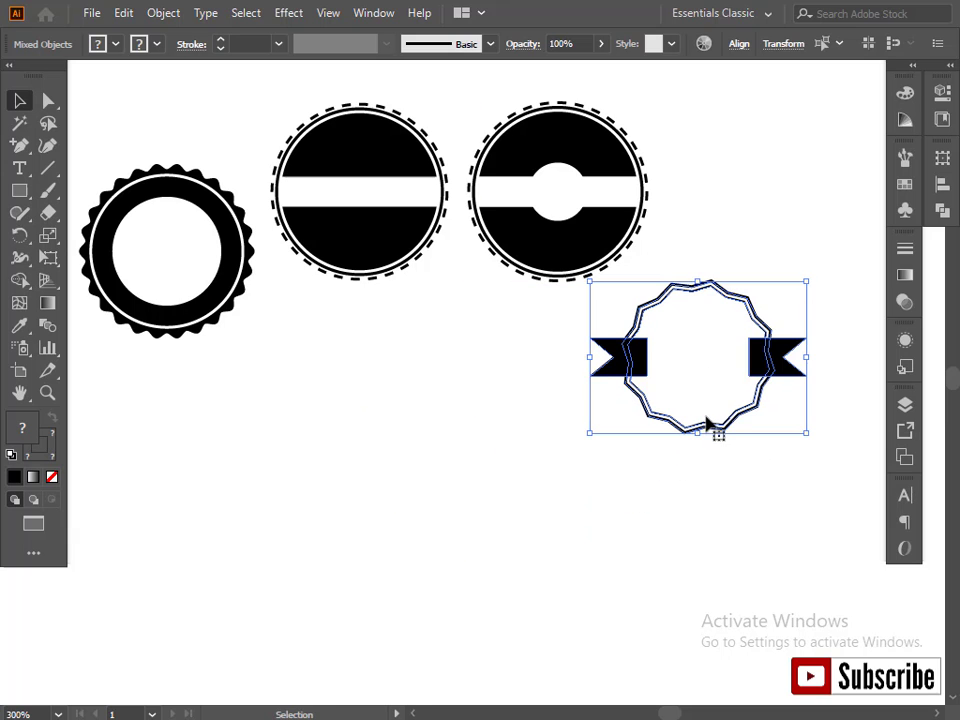
# Step: Group the star outlines with the ribbon ends and move the badge slightly farther up and to the right
pyautogui.press('a')
pyautogui.press('v')
pyautogui.click(720, 450)
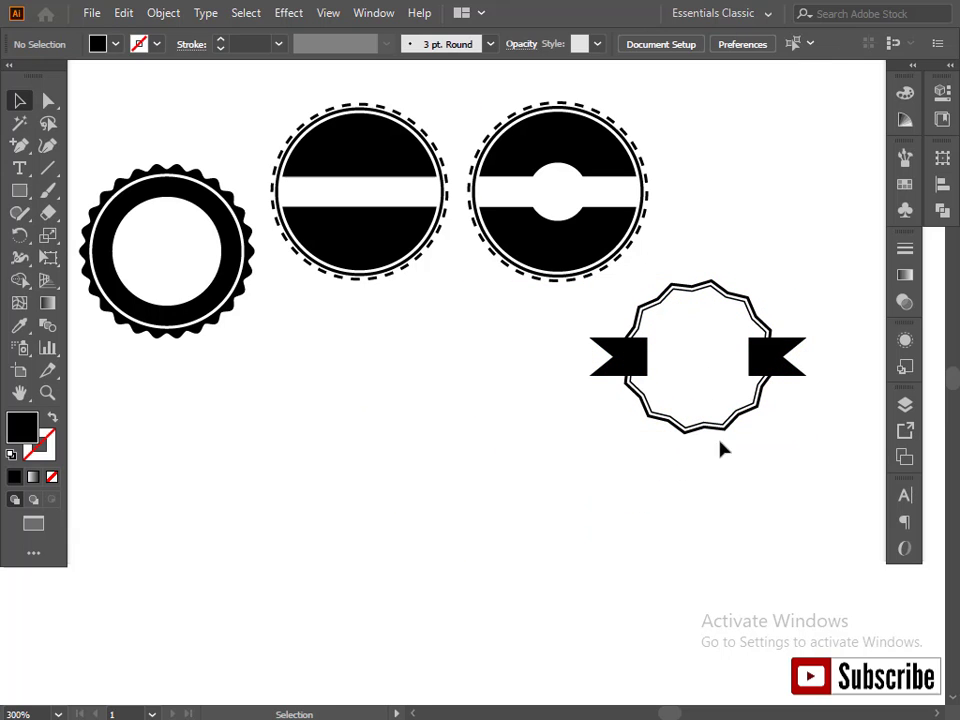
pyautogui.moveTo(737, 400); pyautogui.dragTo(787, 367)
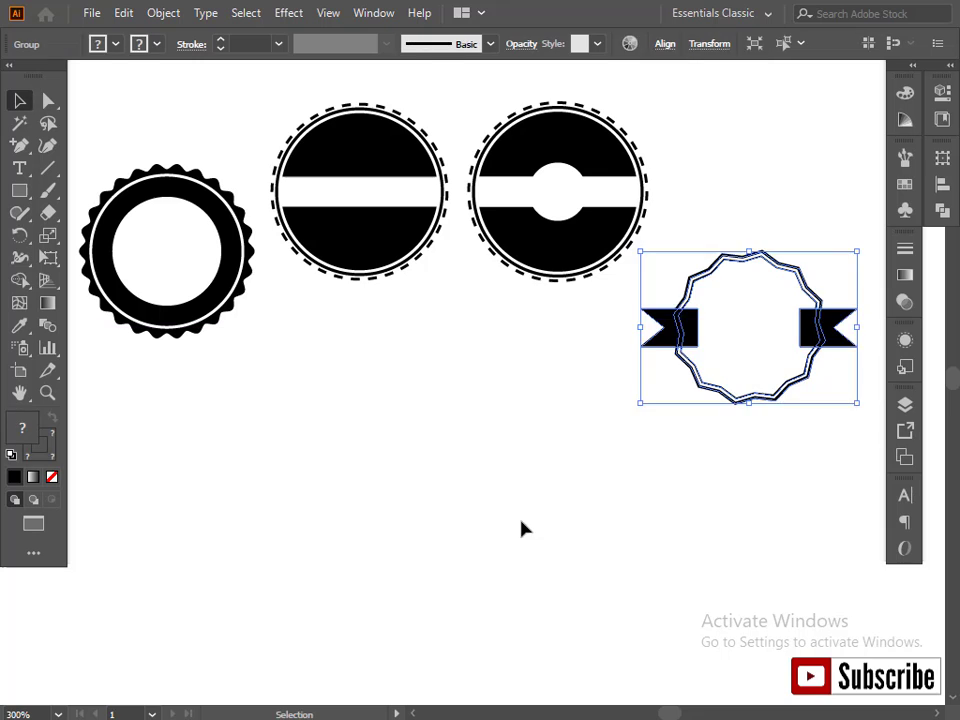
pyautogui.click(521, 527)
# Step: Draw a circle in the empty area below the banded badges, slightly larger than the dashed rings
pyautogui.moveTo(26, 195); pyautogui.dragTo(92, 232)
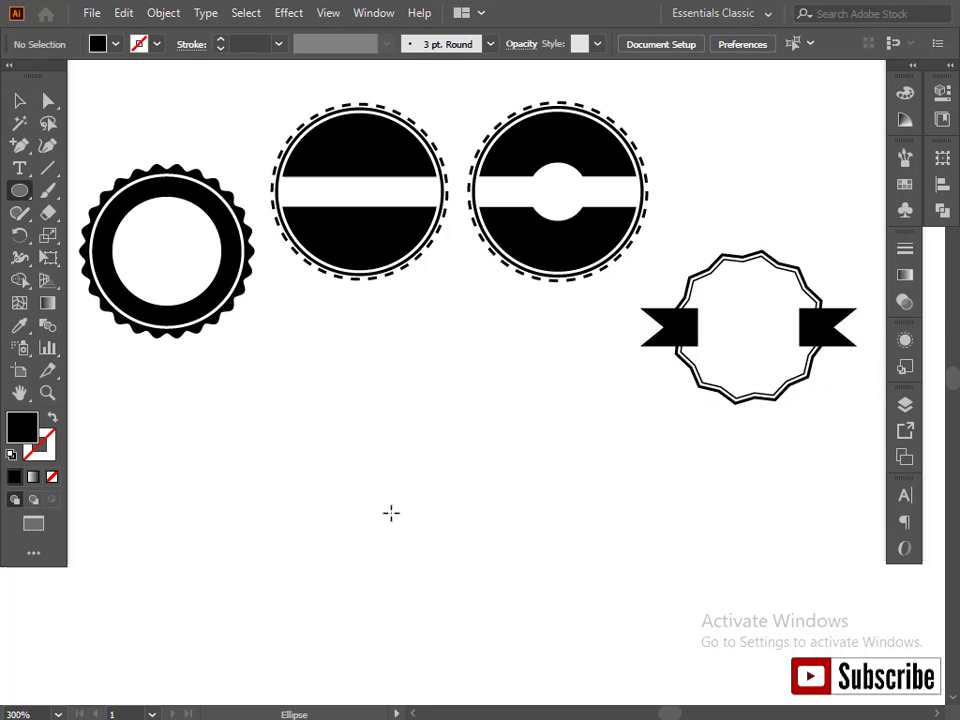
pyautogui.moveTo(389, 507); pyautogui.dragTo(486, 582)
pyautogui.click(19, 100)
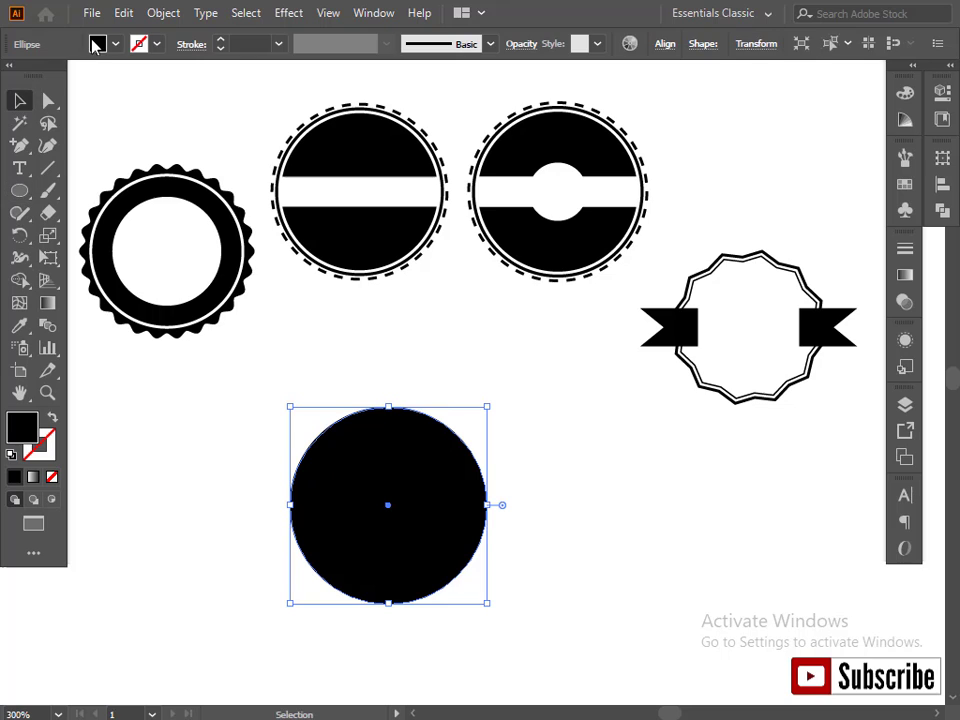
# Step: Remove the new circle's fill and give it a 1 pt black stroke
pyautogui.click(97, 44)
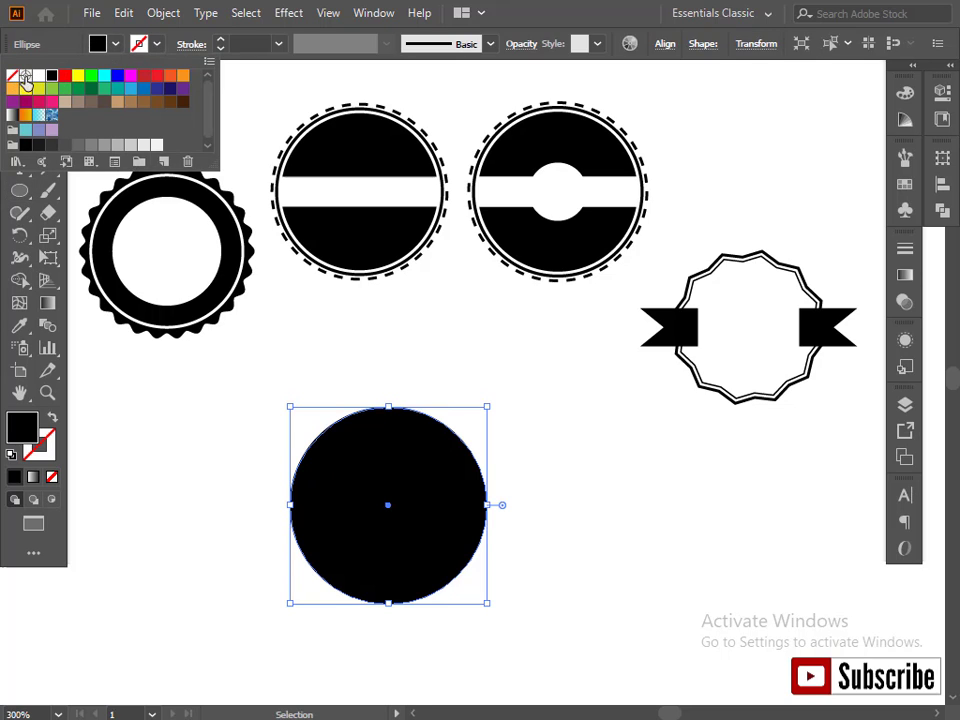
pyautogui.click(26, 80)
pyautogui.click(157, 45)
pyautogui.click(157, 45)
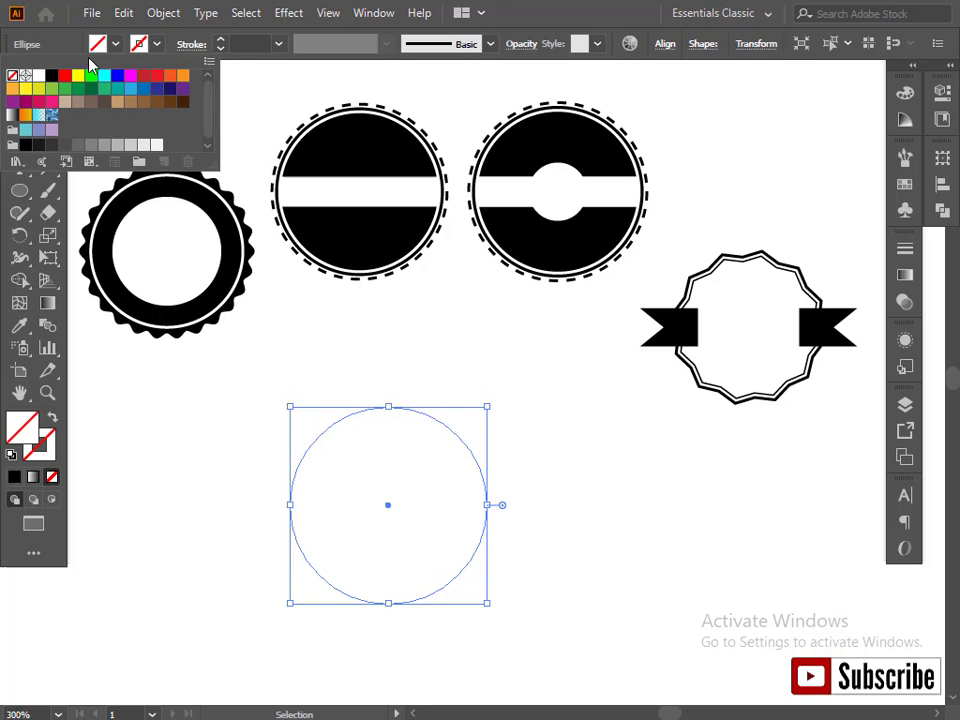
pyautogui.click(51, 75)
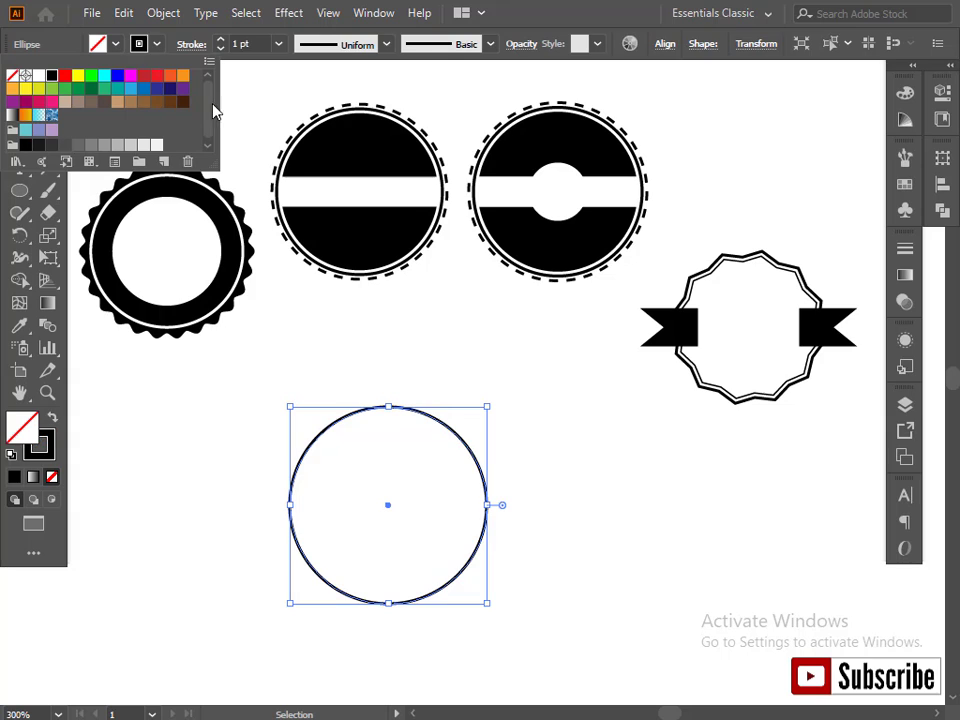
# Step: Apply a Zig Zag effect to the new circle with 1 pt absolute size, 7 ridges per segment and smooth points
pyautogui.click(303, 16)
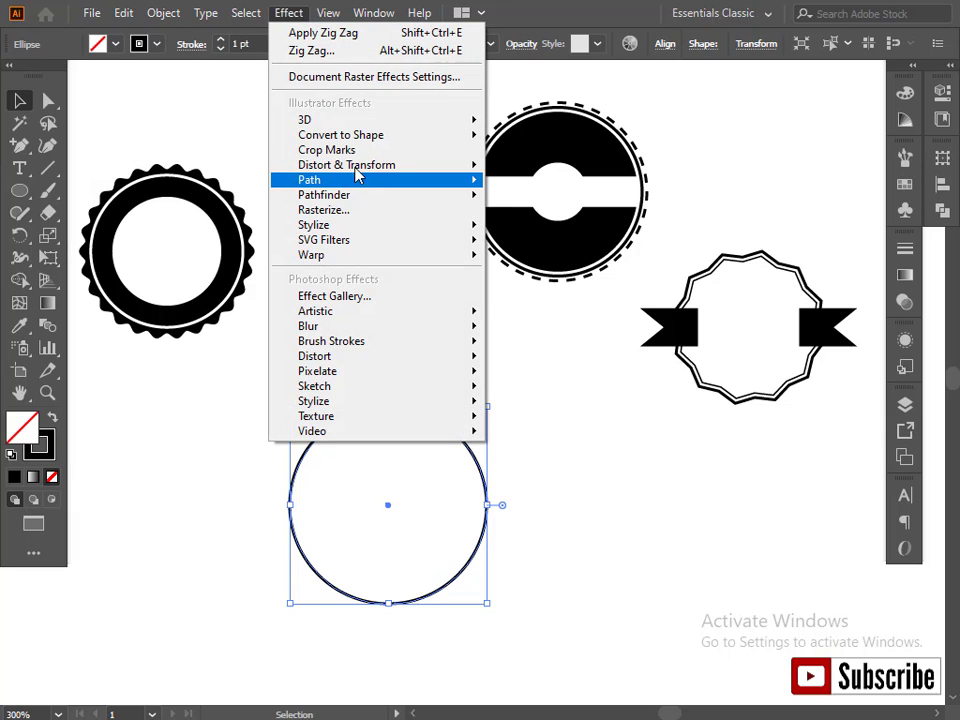
pyautogui.moveTo(388, 172)
pyautogui.click(532, 292)
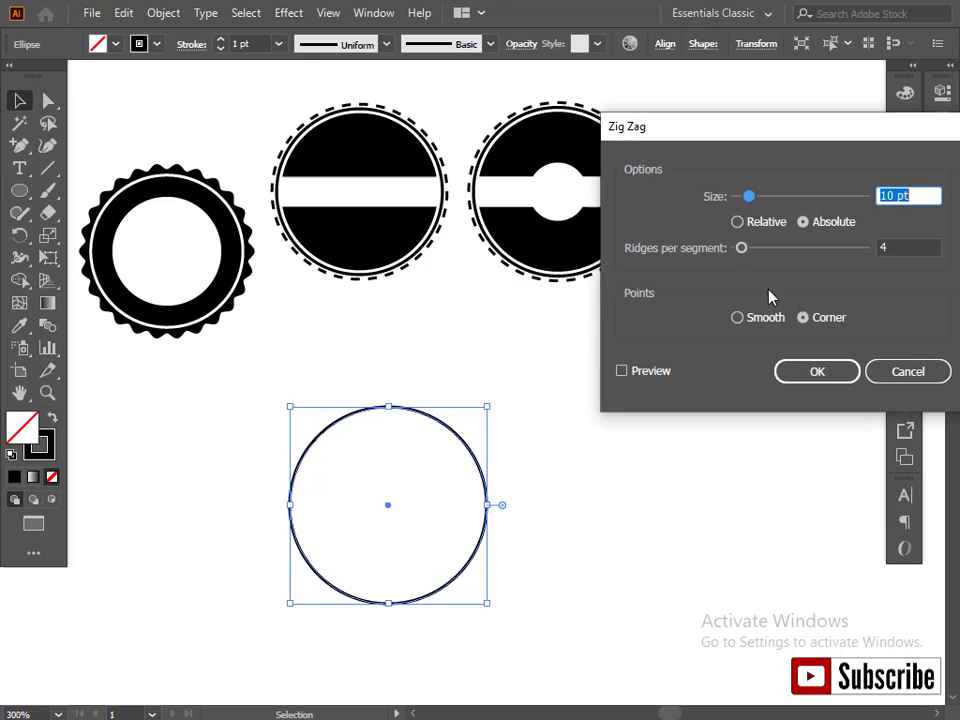
pyautogui.moveTo(752, 200); pyautogui.dragTo(745, 200)
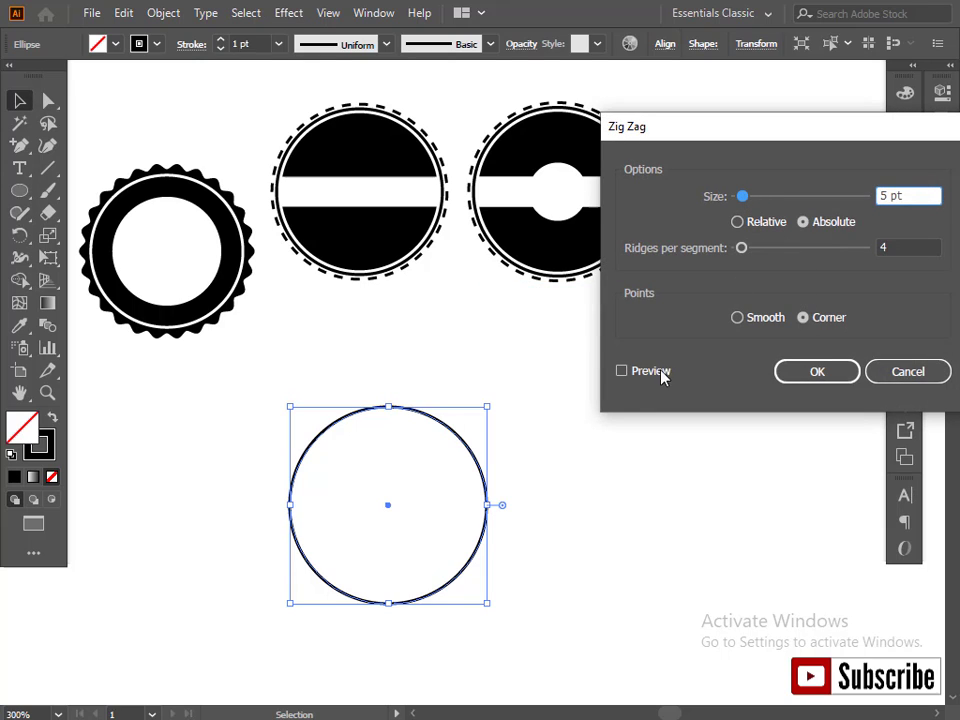
pyautogui.click(622, 371)
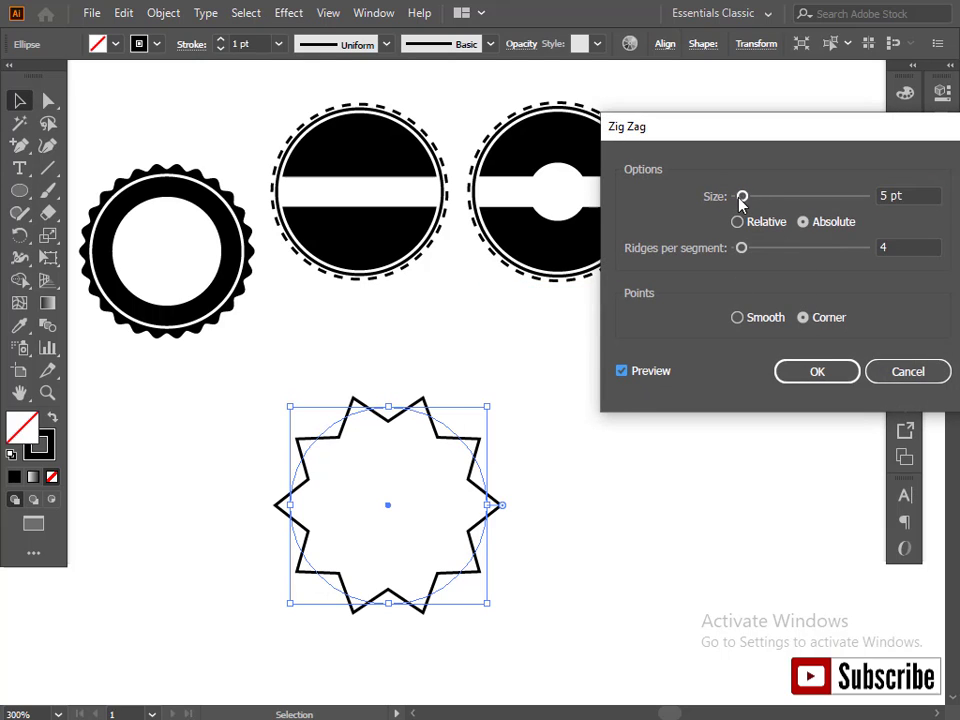
pyautogui.moveTo(738, 198); pyautogui.dragTo(731, 200)
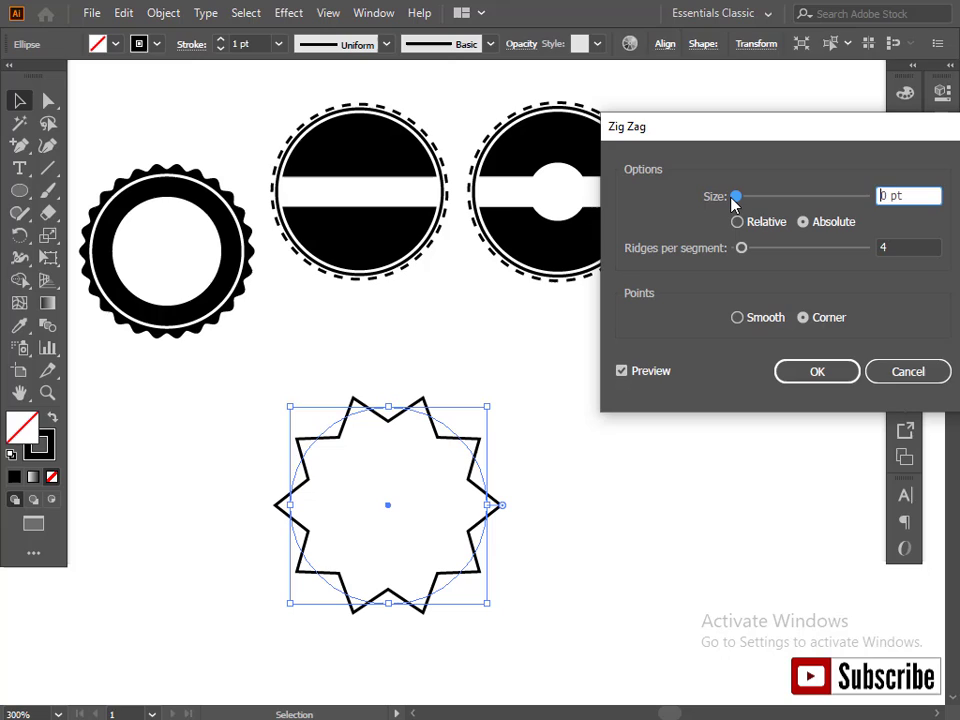
pyautogui.click(741, 248)
pyautogui.moveTo(741, 250); pyautogui.dragTo(749, 250)
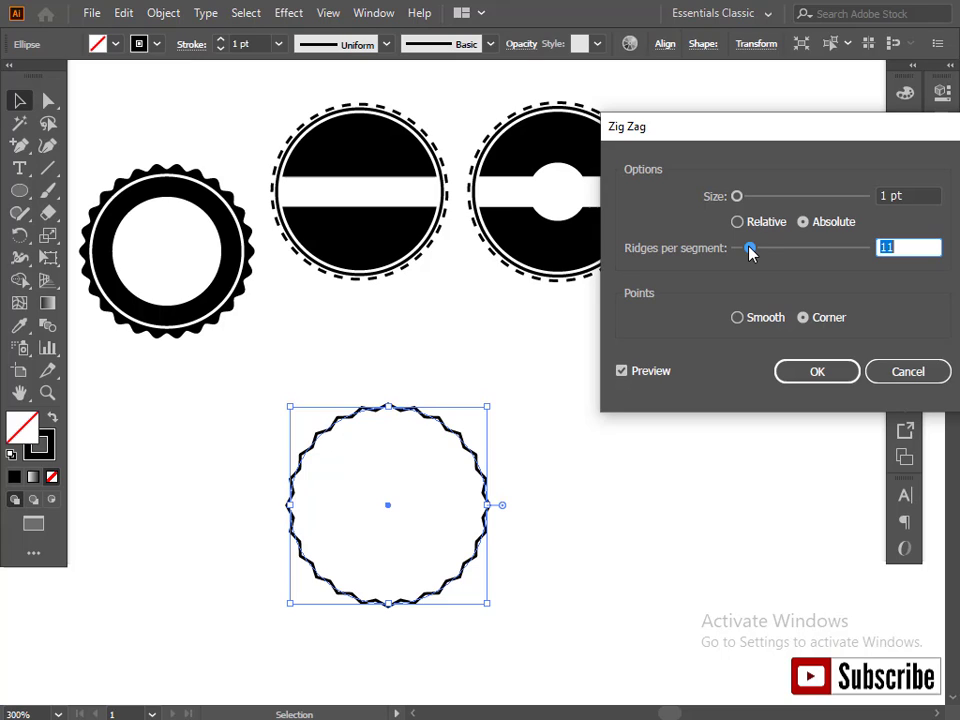
pyautogui.moveTo(749, 248); pyautogui.dragTo(746, 249)
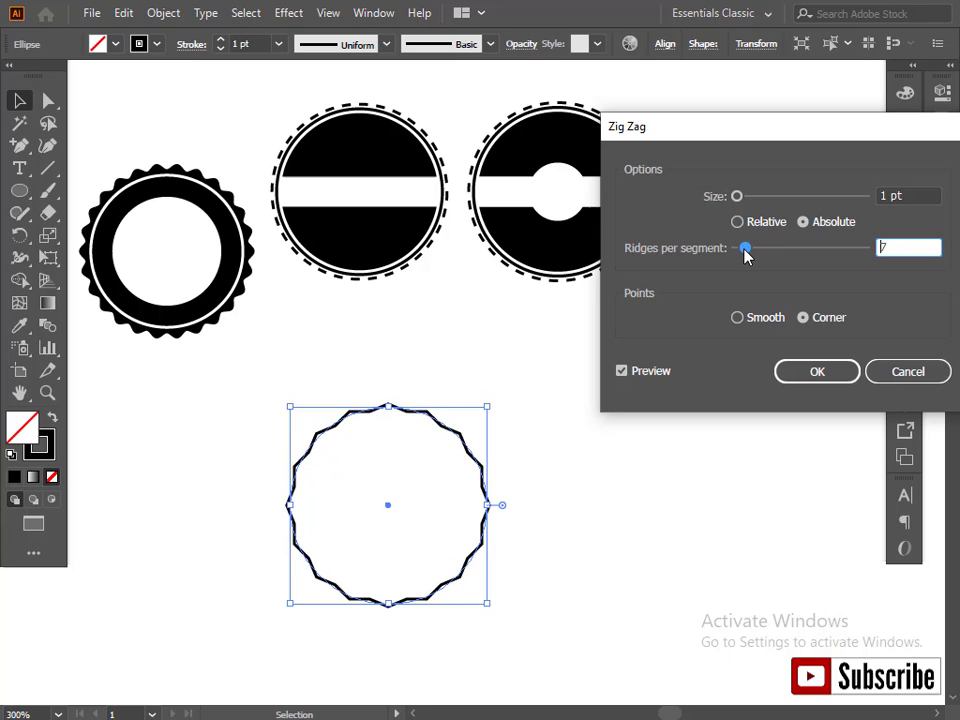
pyautogui.click(737, 318)
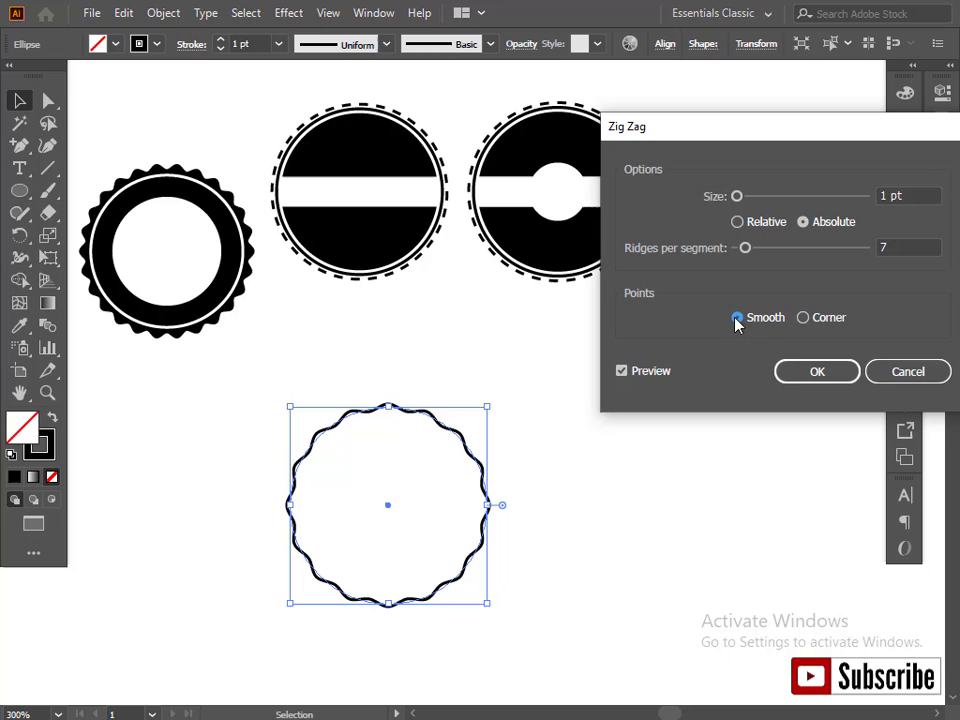
pyautogui.click(790, 374)
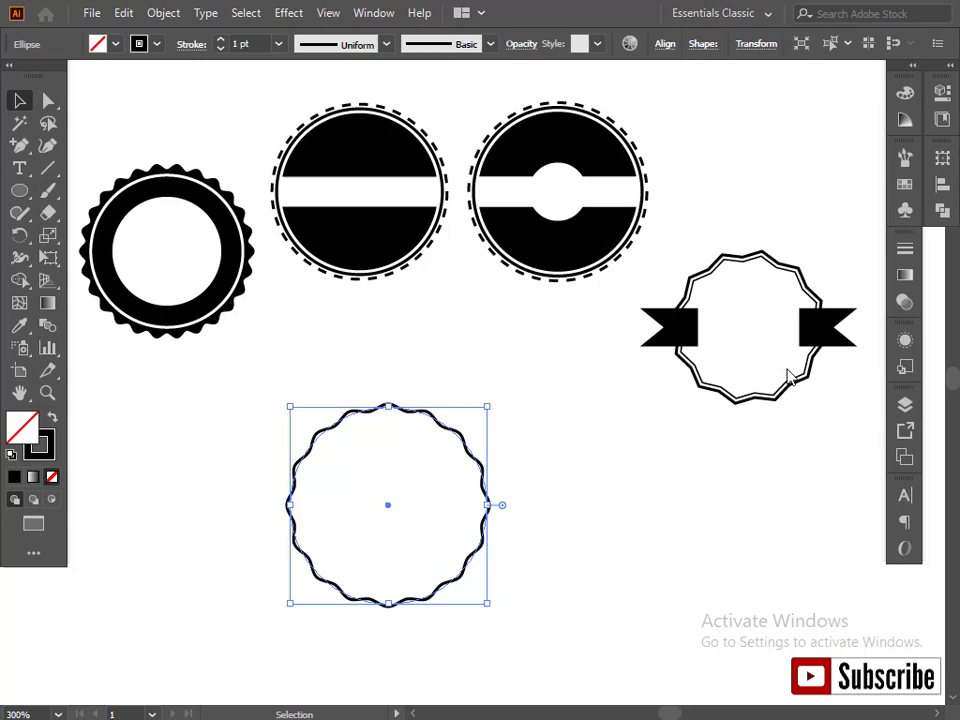
pyautogui.click(560, 508)
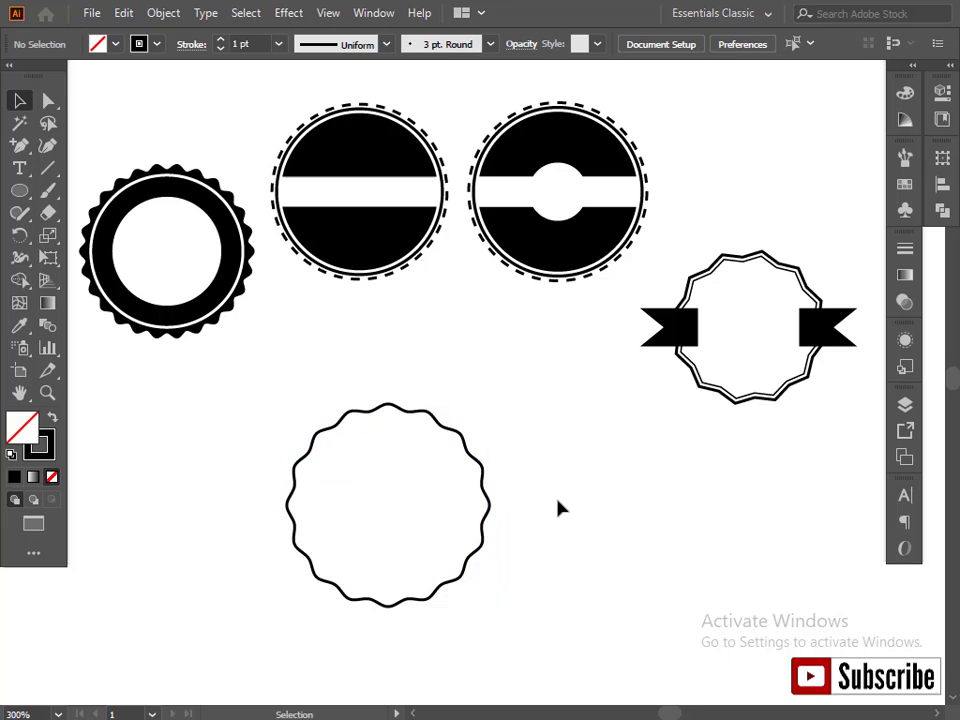
# Step: Draw a concentric circle from the wavy outline's center, sized to fit just inside its waves
pyautogui.click(19, 190)
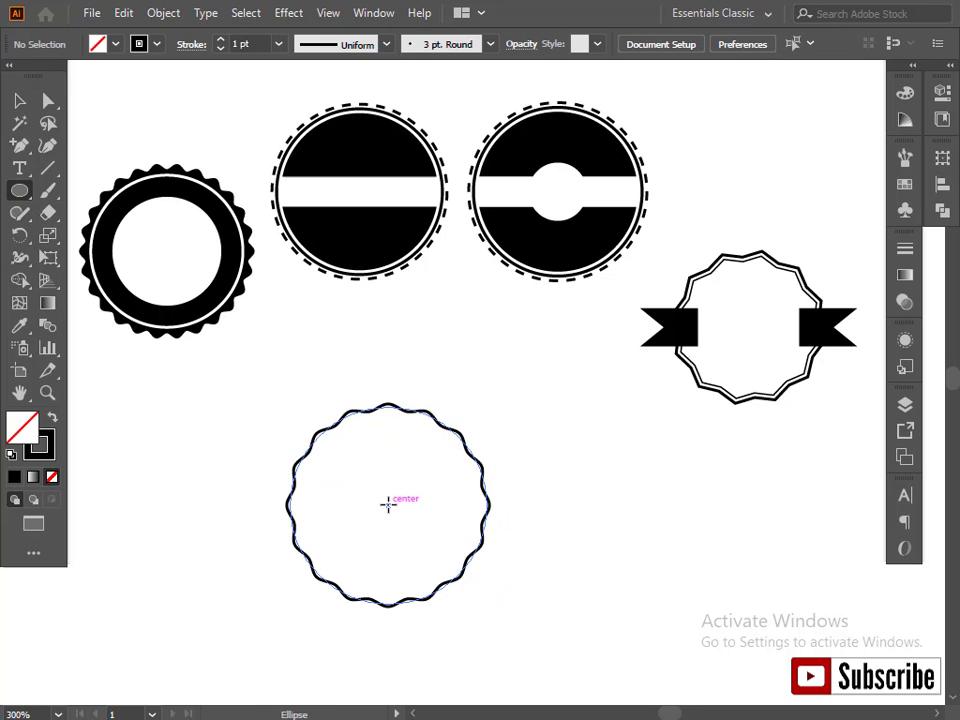
pyautogui.moveTo(388, 503)
pyautogui.mouseDown()
pyautogui.moveTo(468, 600)
pyautogui.moveTo(453, 595)
pyautogui.mouseUp()
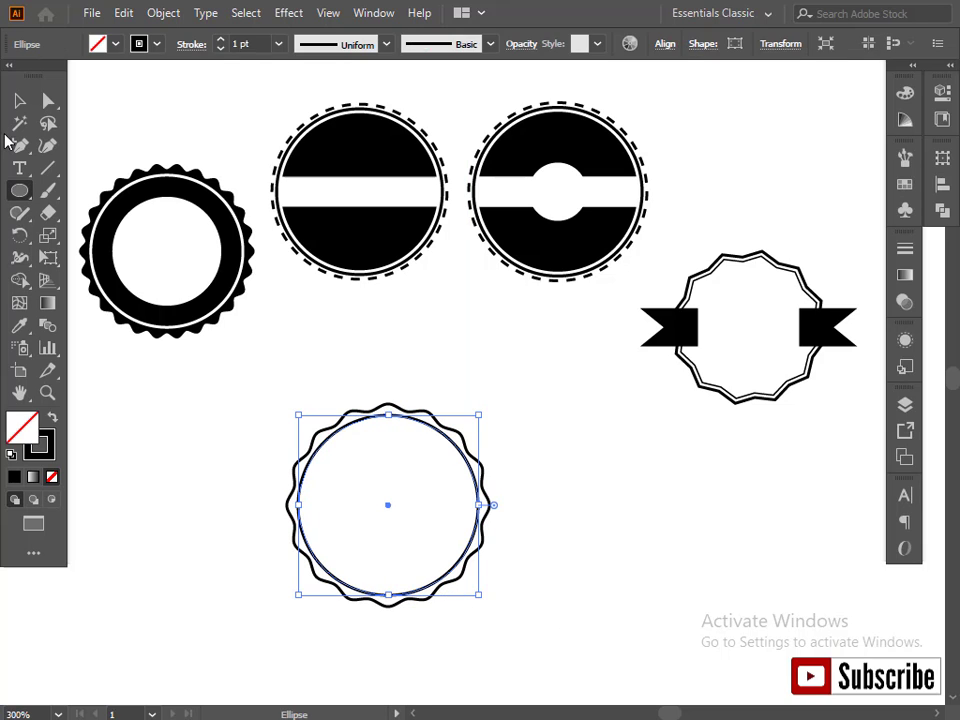
pyautogui.click(19, 100)
# Step: Try to separate the inner circle's area from the wavy outline with the Shape Builder
pyautogui.moveTo(328, 390); pyautogui.dragTo(372, 464)
pyautogui.click(19, 280)
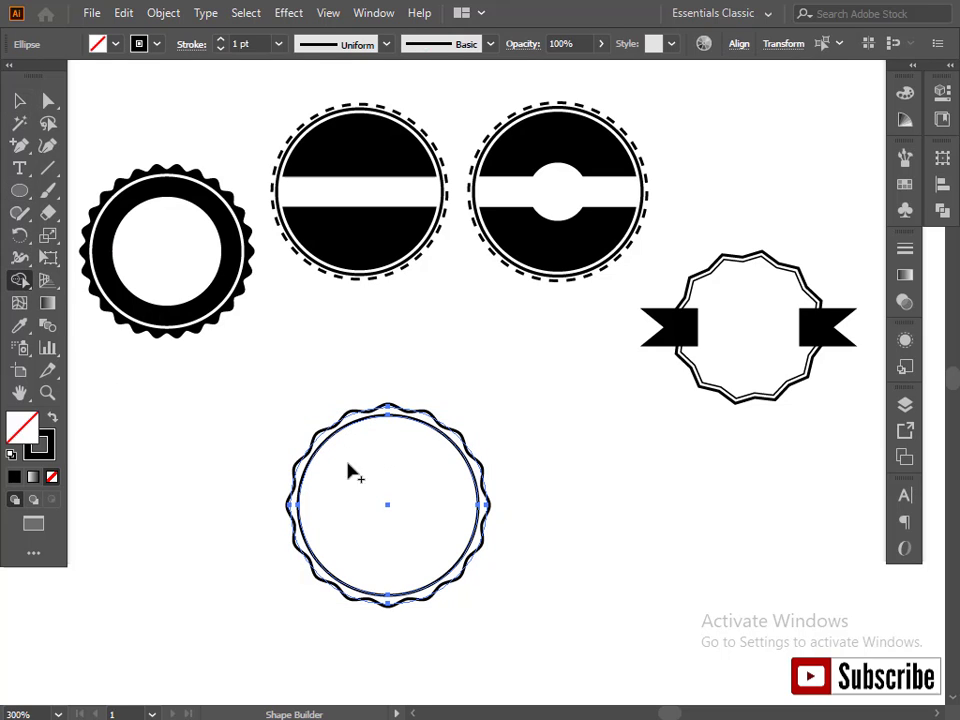
pyautogui.click(378, 487)
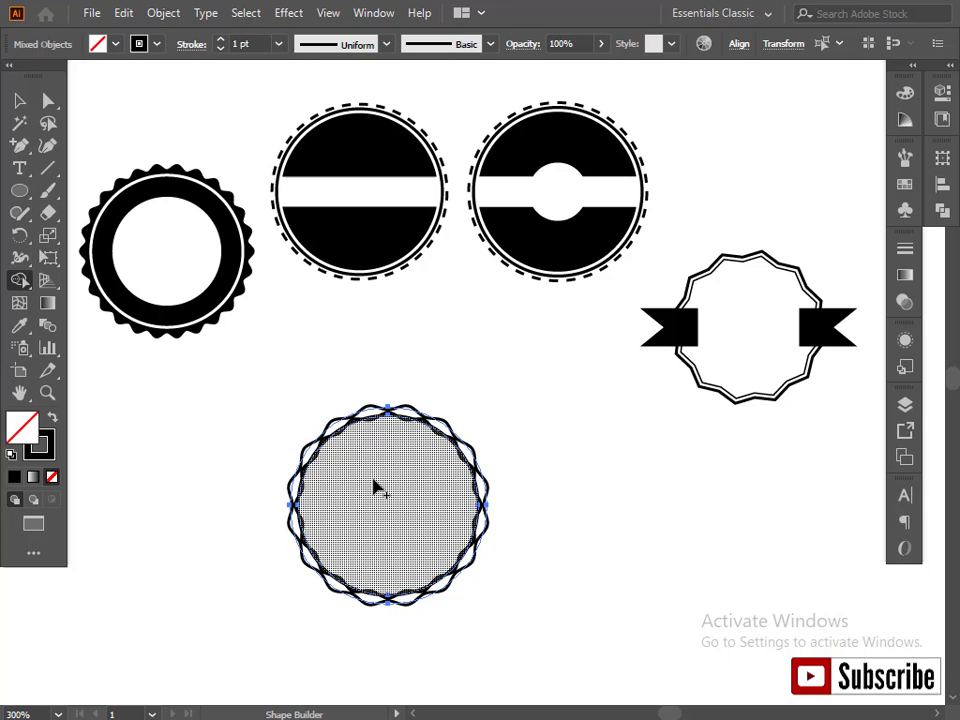
pyautogui.press('v')
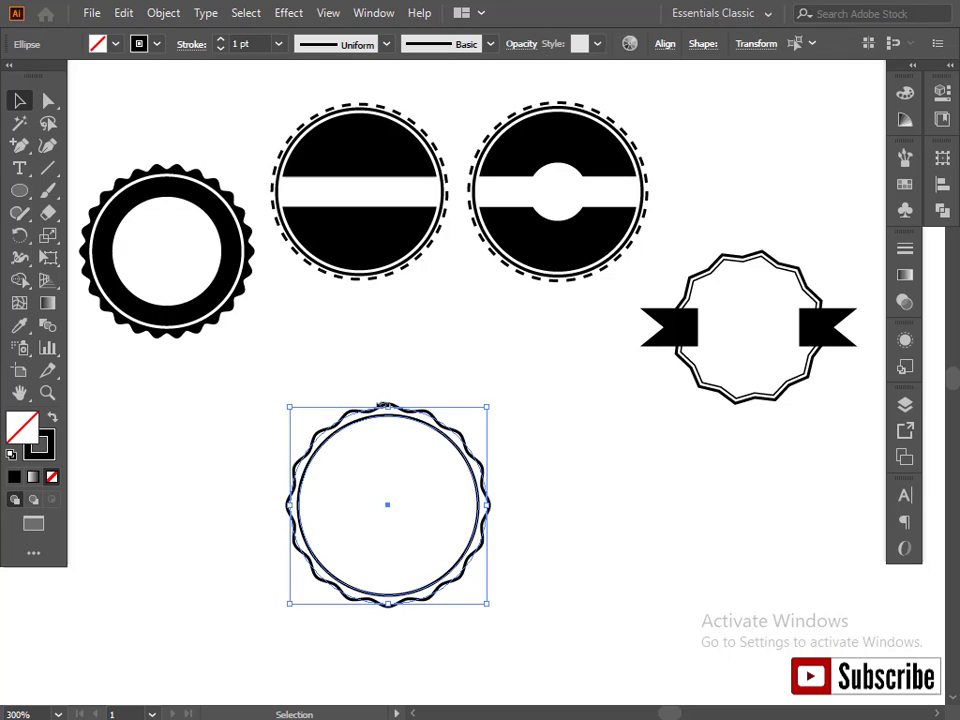
# Step: Expand the appearance of the wavy outline so the Zig Zag effect becomes an editable path
pyautogui.click(408, 387)
pyautogui.click(394, 486)
pyautogui.click(161, 13)
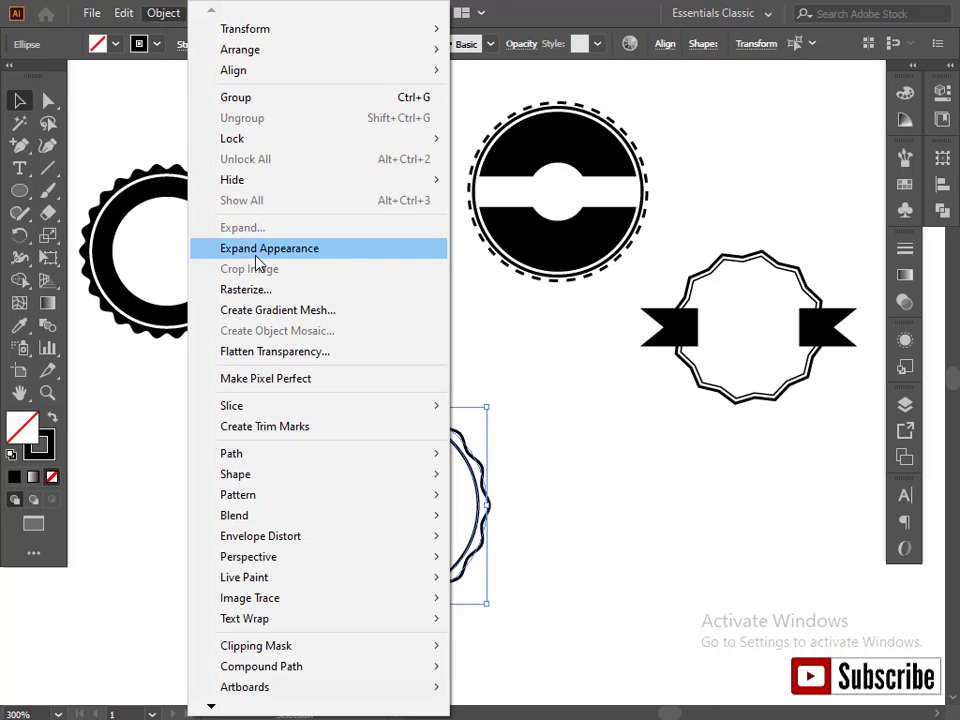
pyautogui.click(317, 250)
pyautogui.click(435, 375)
# Step: Cut the inner circle's area out of the wavy shape with the Shape Builder, leaving a compound wavy ring
pyautogui.moveTo(272, 396); pyautogui.dragTo(348, 484)
pyautogui.click(19, 280)
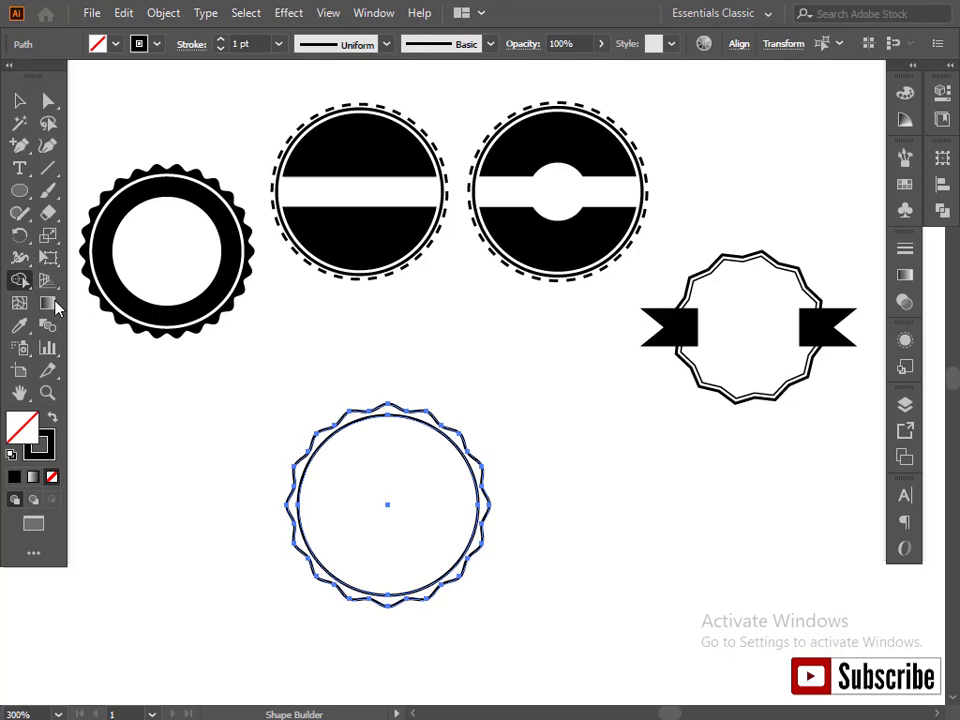
pyautogui.click(418, 497)
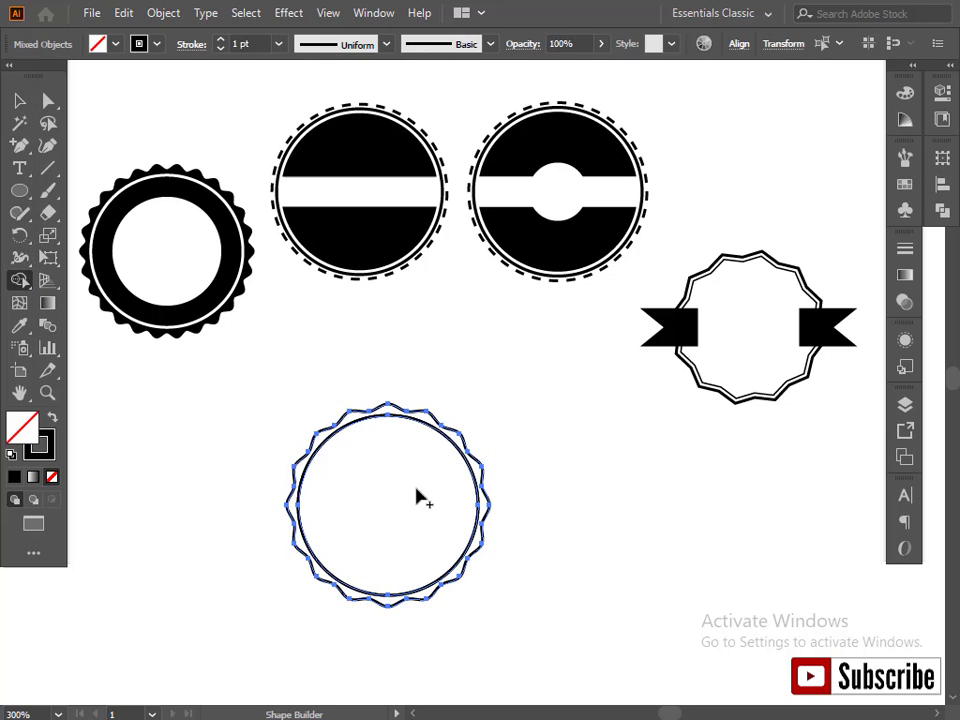
pyautogui.keyDown('alt'); pyautogui.click(352, 424); pyautogui.keyUp('alt')
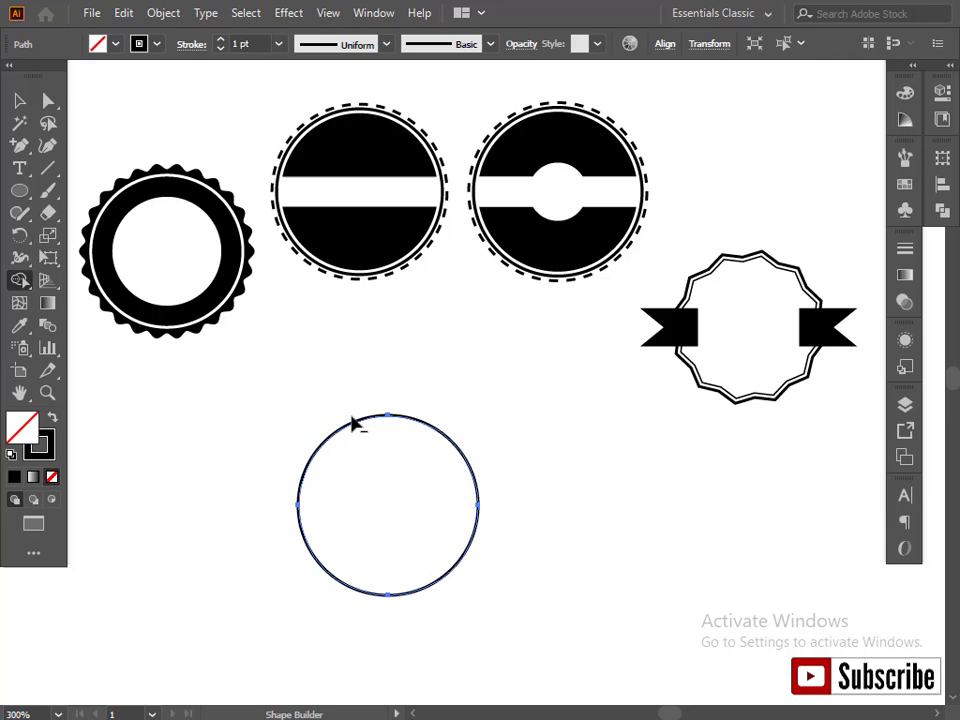
pyautogui.hotkey('ctrl', 'z')
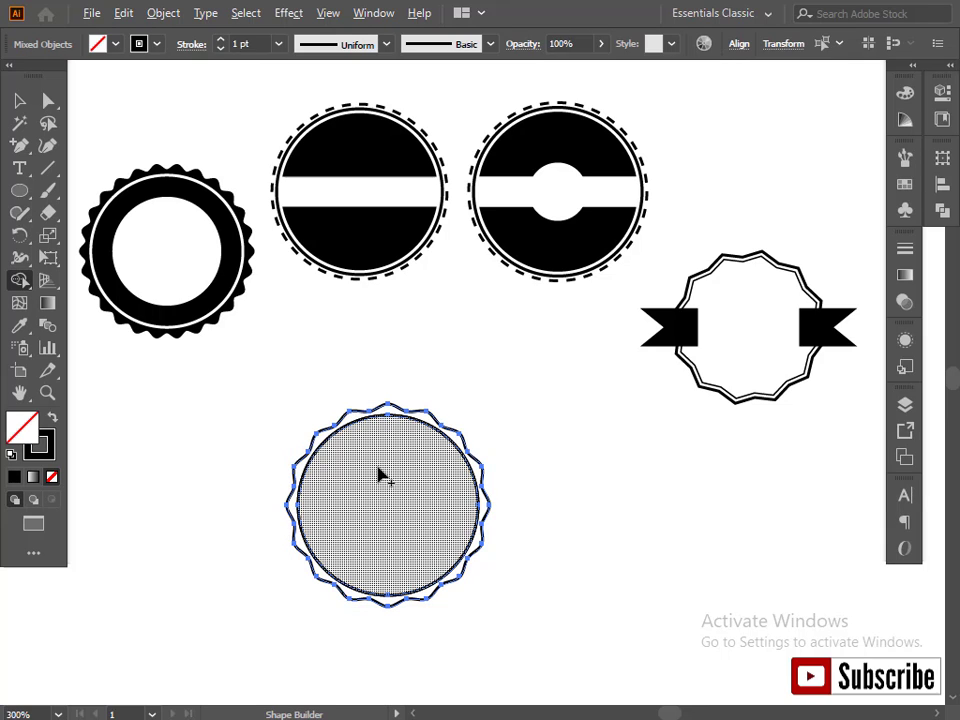
pyautogui.click(378, 470)
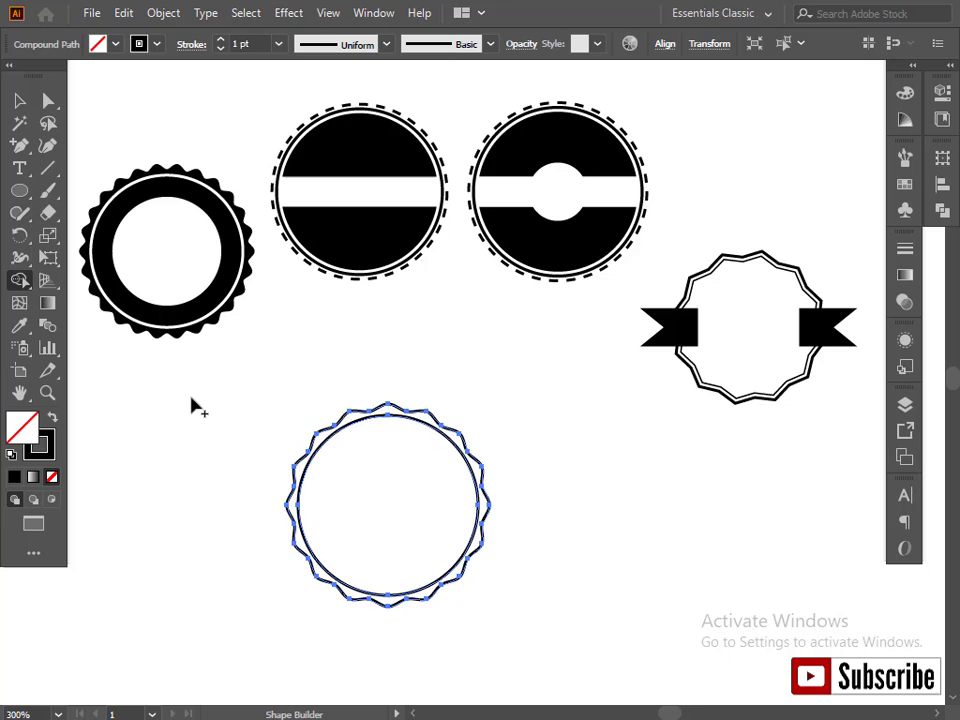
# Step: Fill the wavy ring with black and remove its stroke
pyautogui.click(19, 100)
pyautogui.click(285, 378)
pyautogui.click(317, 438)
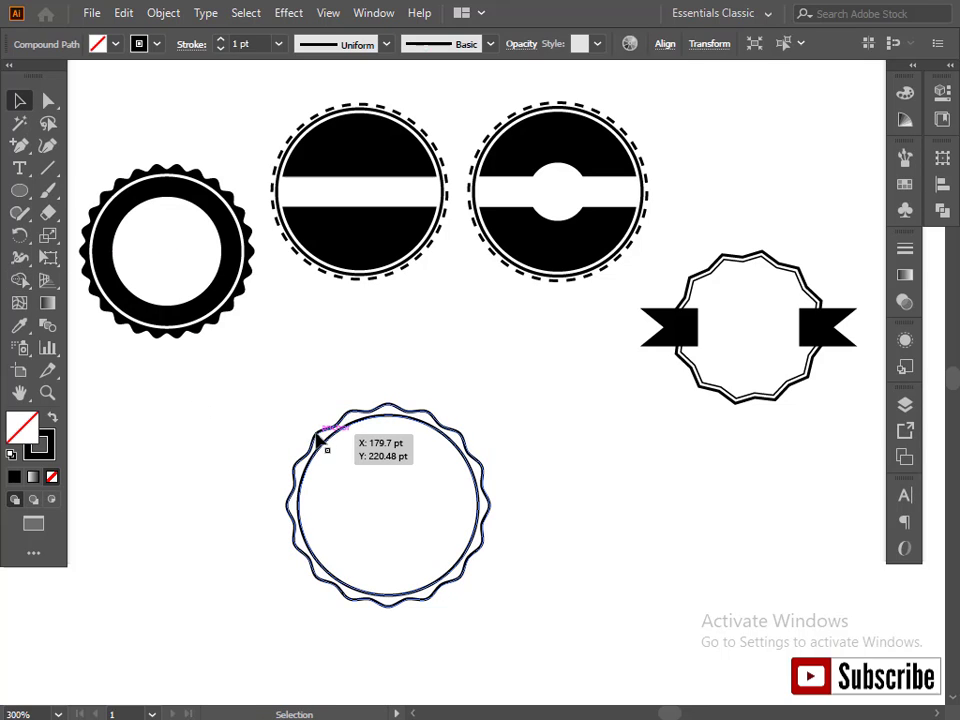
pyautogui.click(97, 43)
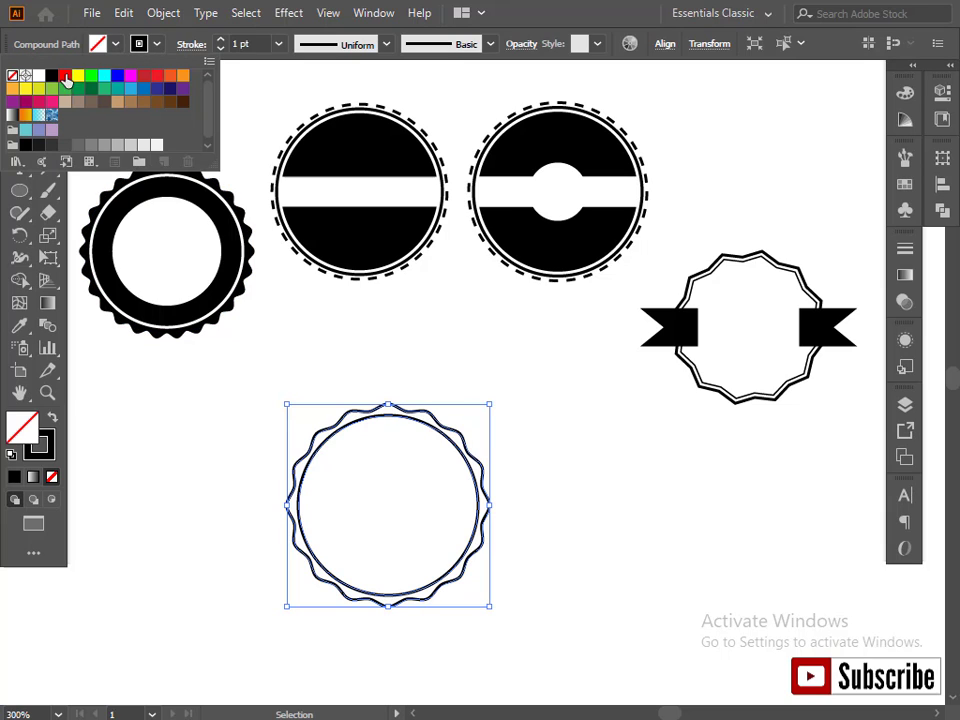
pyautogui.click(51, 75)
pyautogui.click(295, 346)
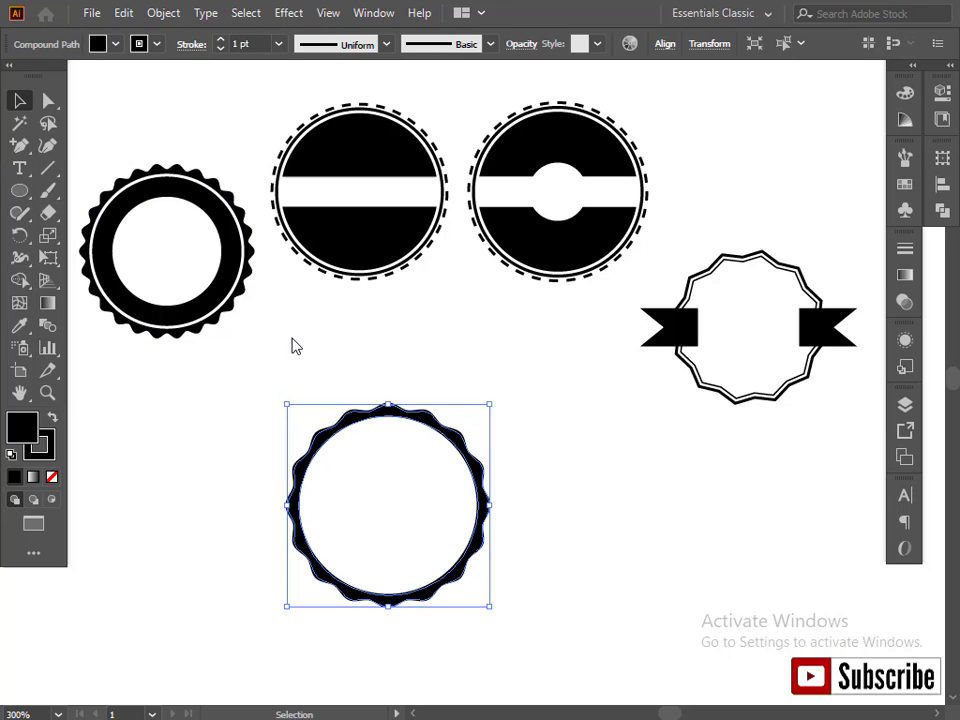
pyautogui.click(140, 44)
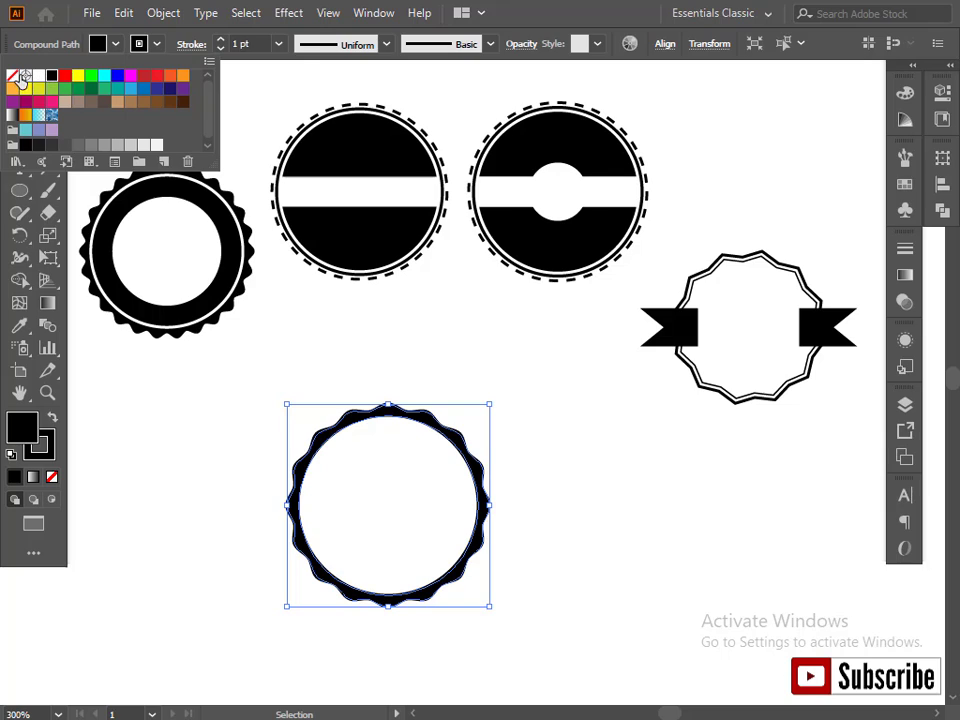
pyautogui.click(324, 331)
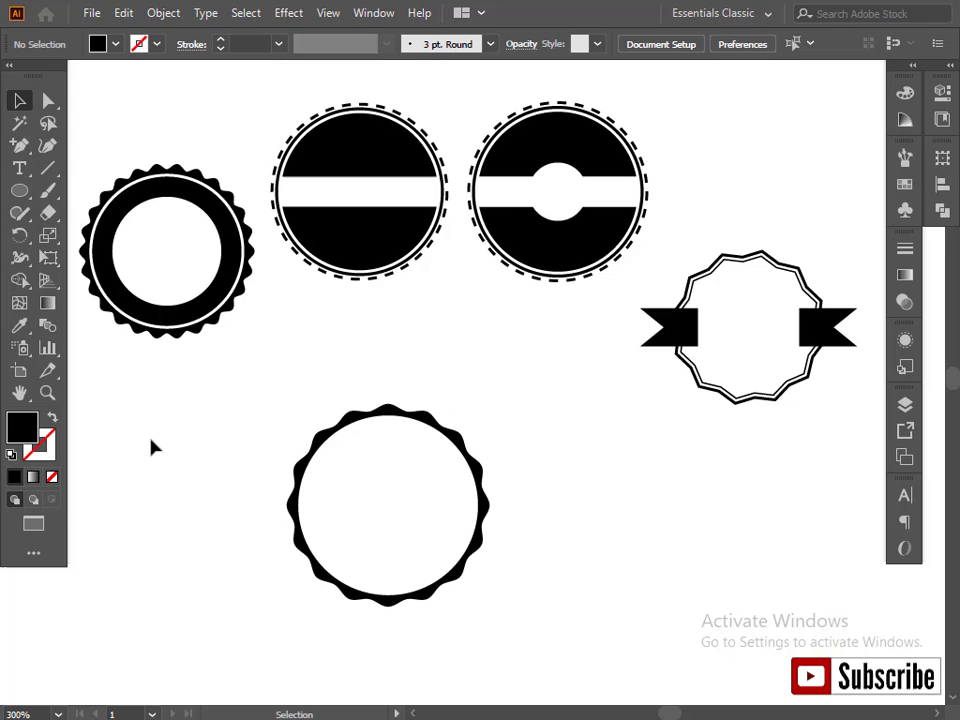
# Step: Draw a circle from the wavy ring's center, slightly smaller than its opening so a thin gap remains
pyautogui.click(19, 193)
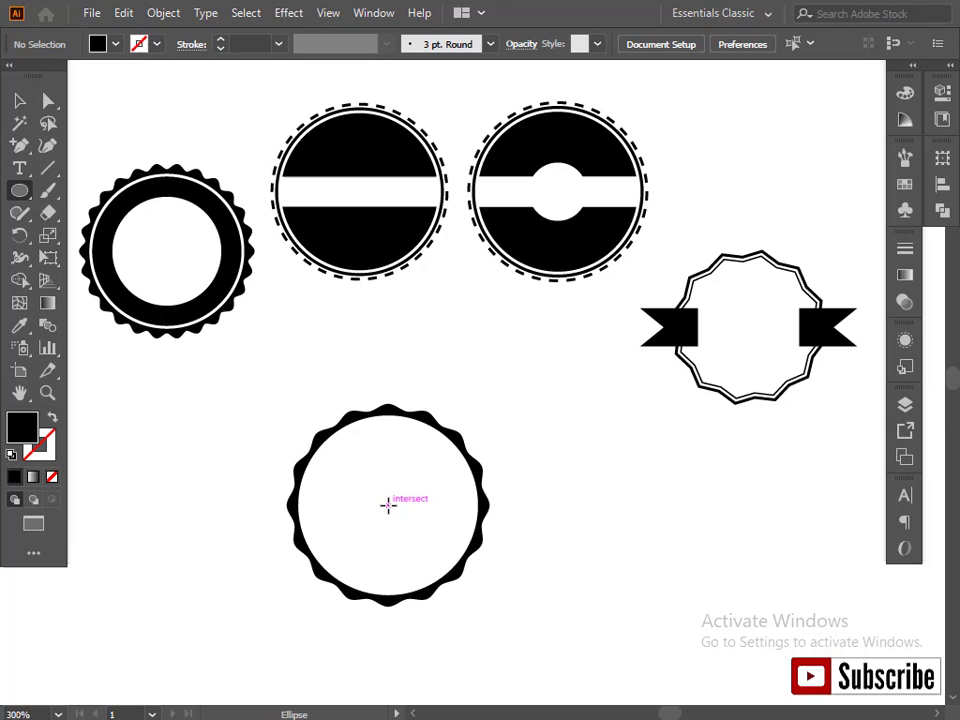
pyautogui.moveTo(388, 504); pyautogui.dragTo(449, 591)
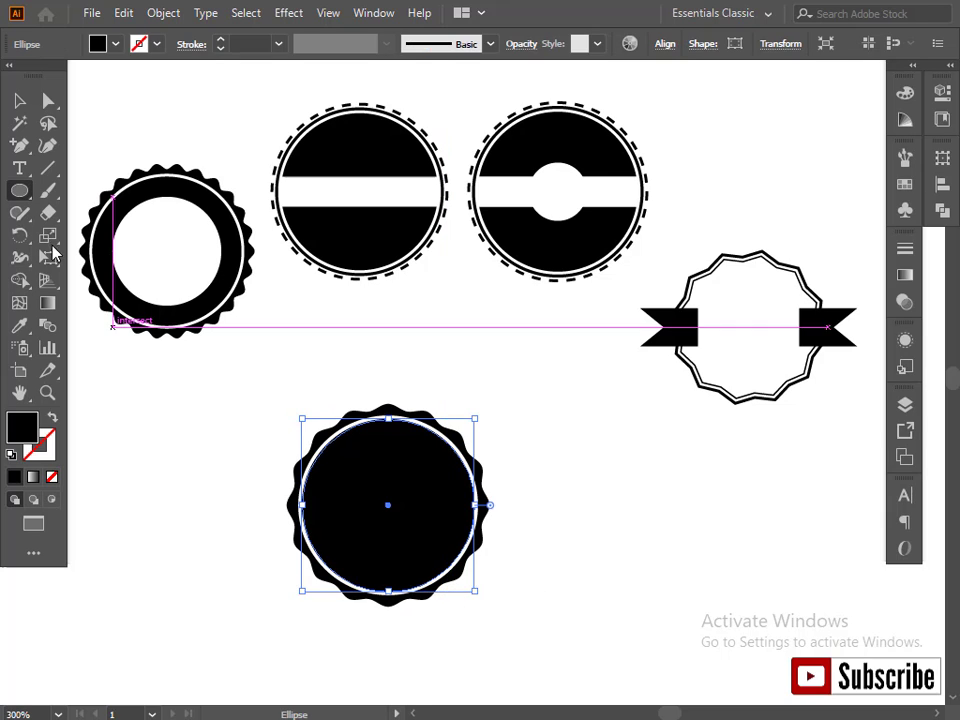
pyautogui.click(22, 103)
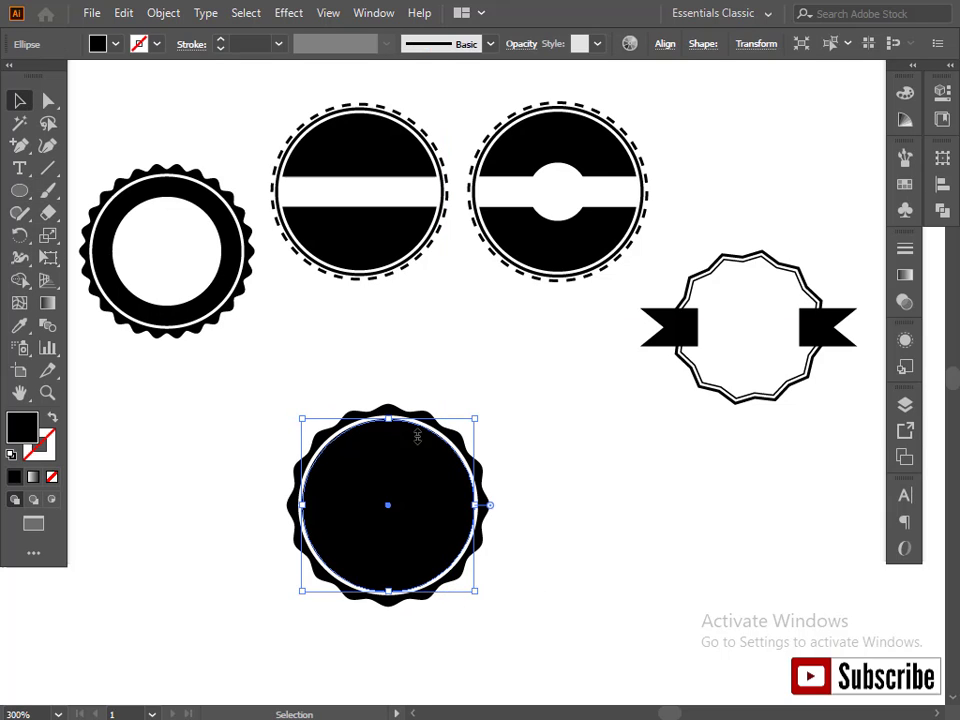
# Step: Remove the inner circle's fill and give it a 0.5 pt black stroke
pyautogui.click(157, 44)
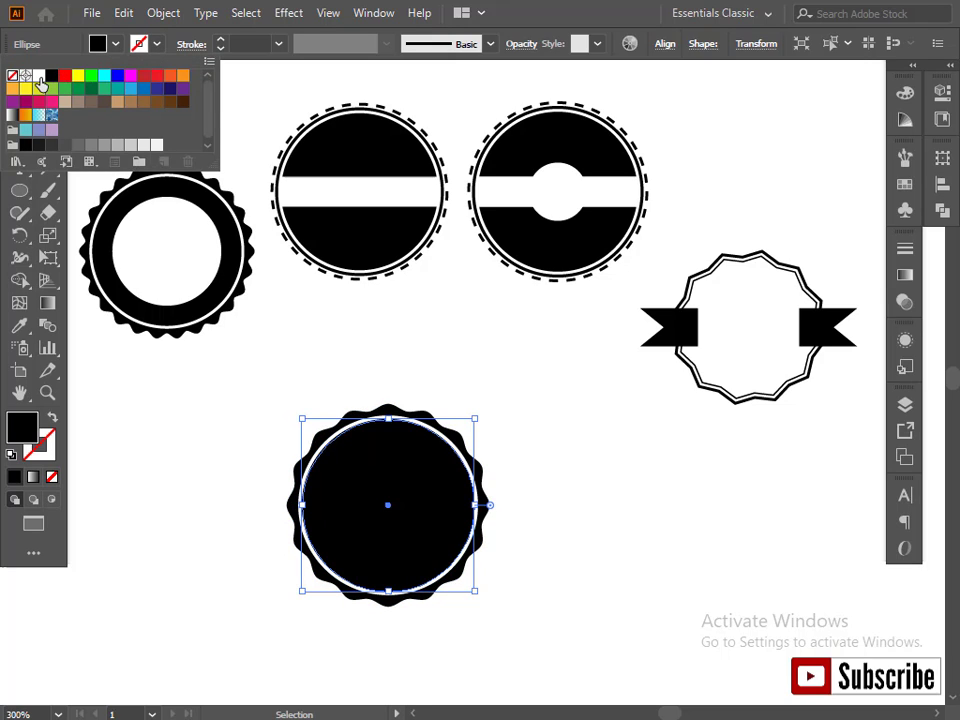
pyautogui.click(115, 44)
pyautogui.click(112, 45)
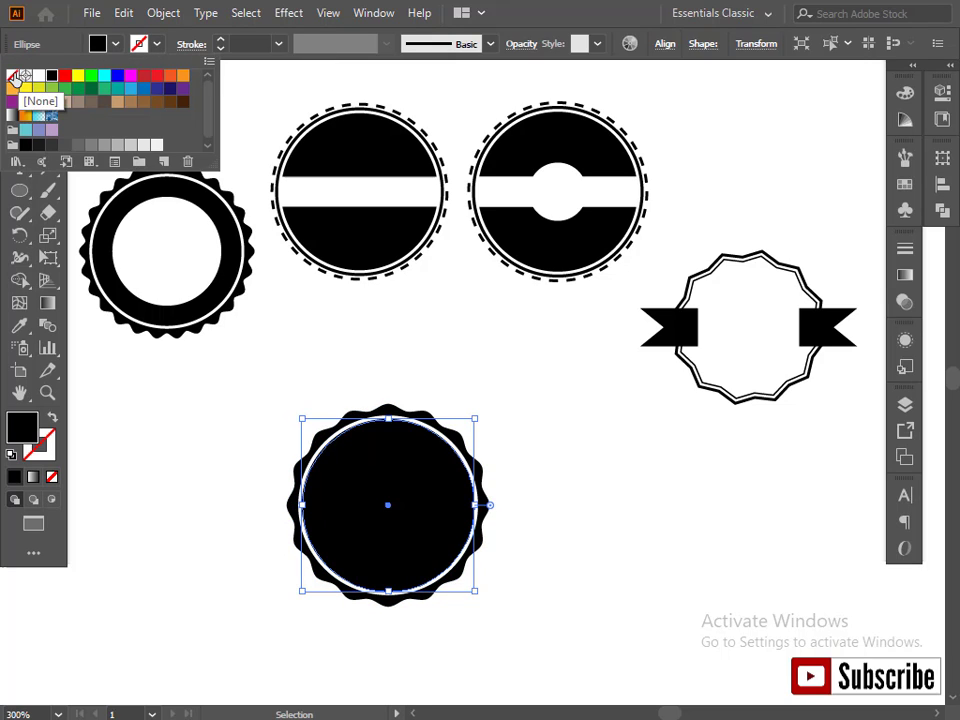
pyautogui.click(13, 76)
pyautogui.click(156, 45)
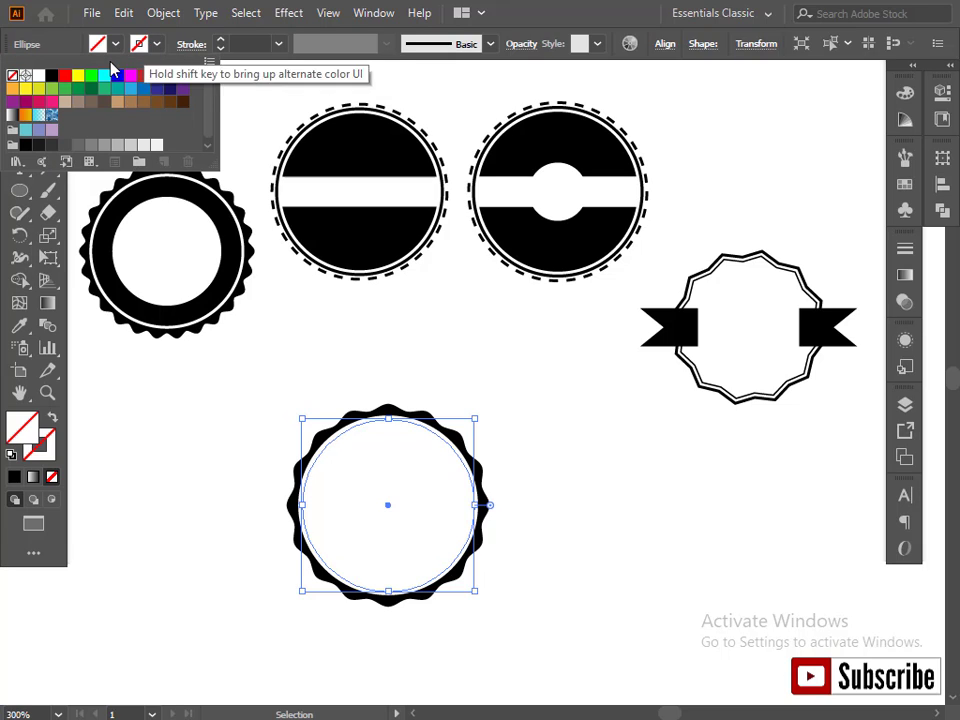
pyautogui.click(39, 77)
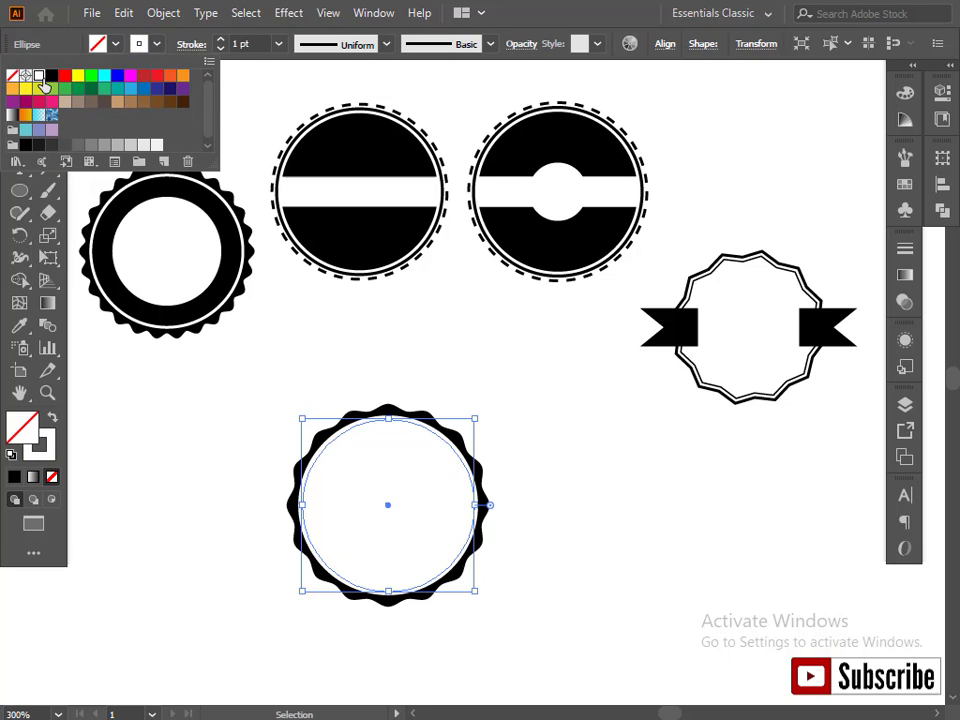
pyautogui.click(52, 76)
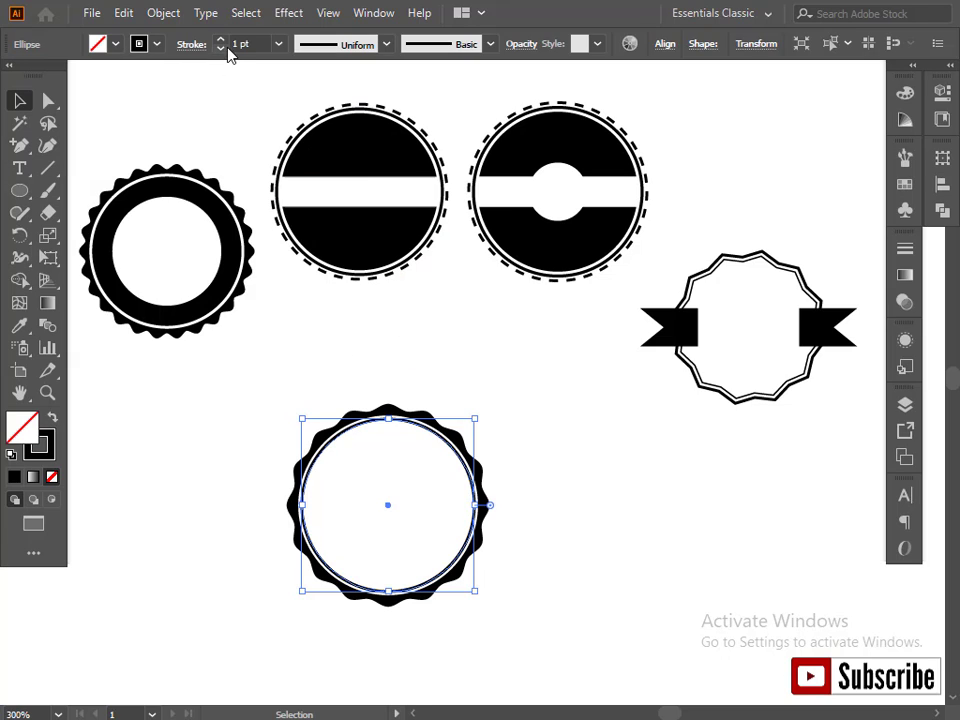
pyautogui.click(219, 51)
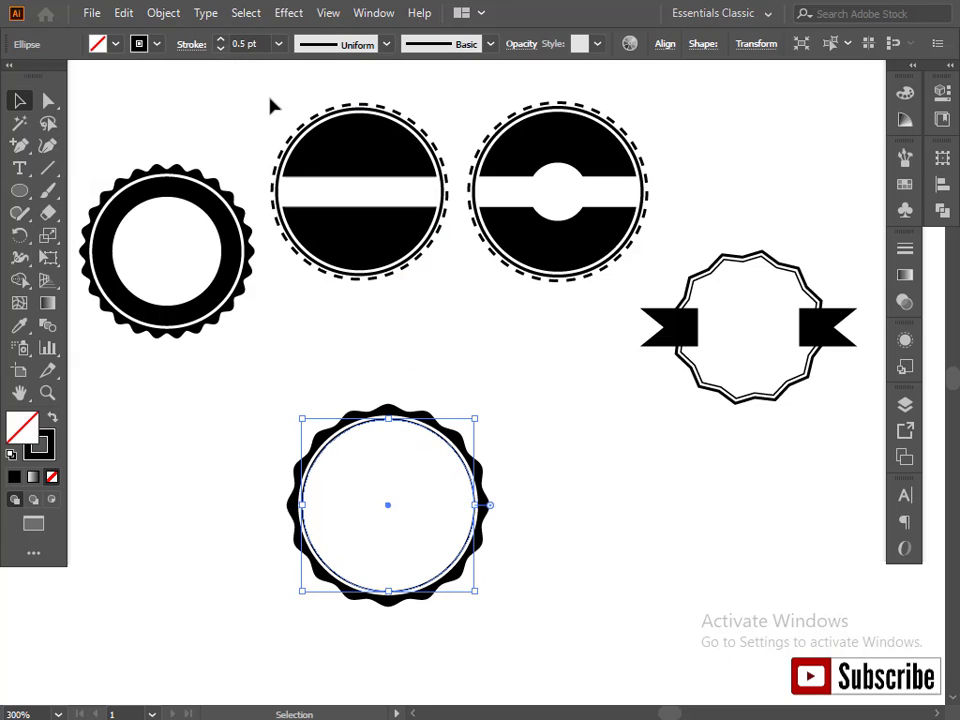
# Step: Thin the inner circle's stroke to 0.25 pt and draw a concentric circle inside it, slightly under half its diameter
pyautogui.click(220, 49)
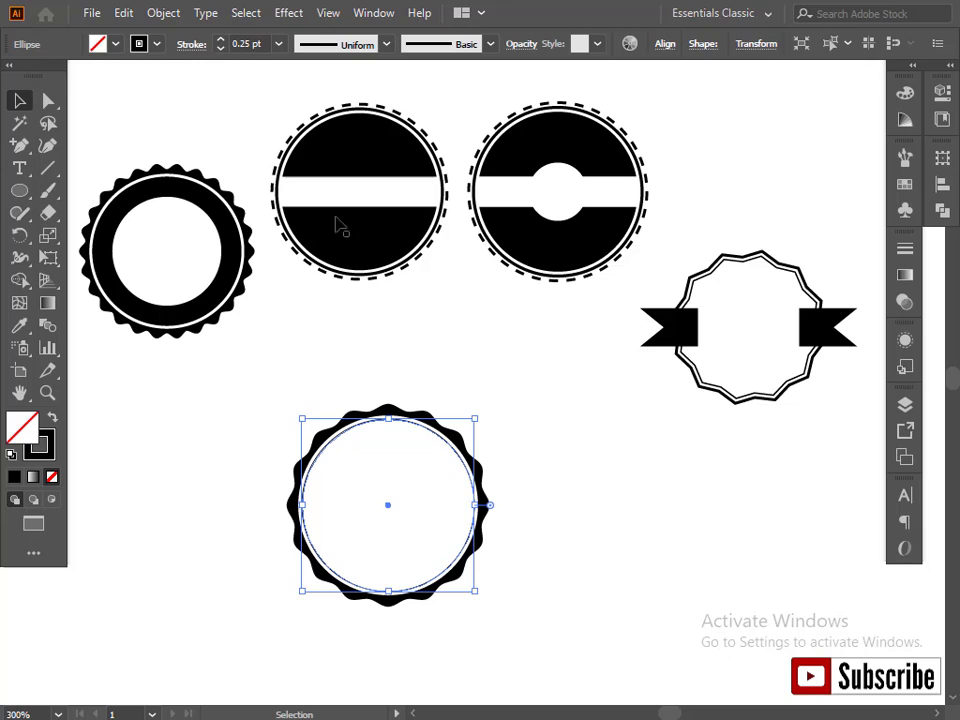
pyautogui.click(530, 430)
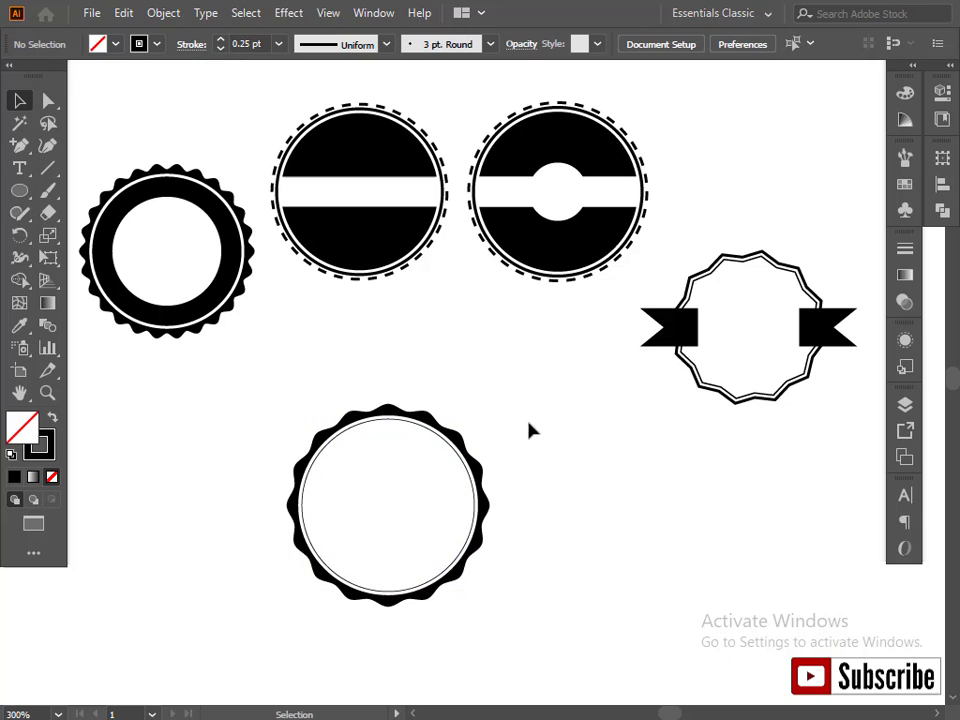
pyautogui.click(19, 193)
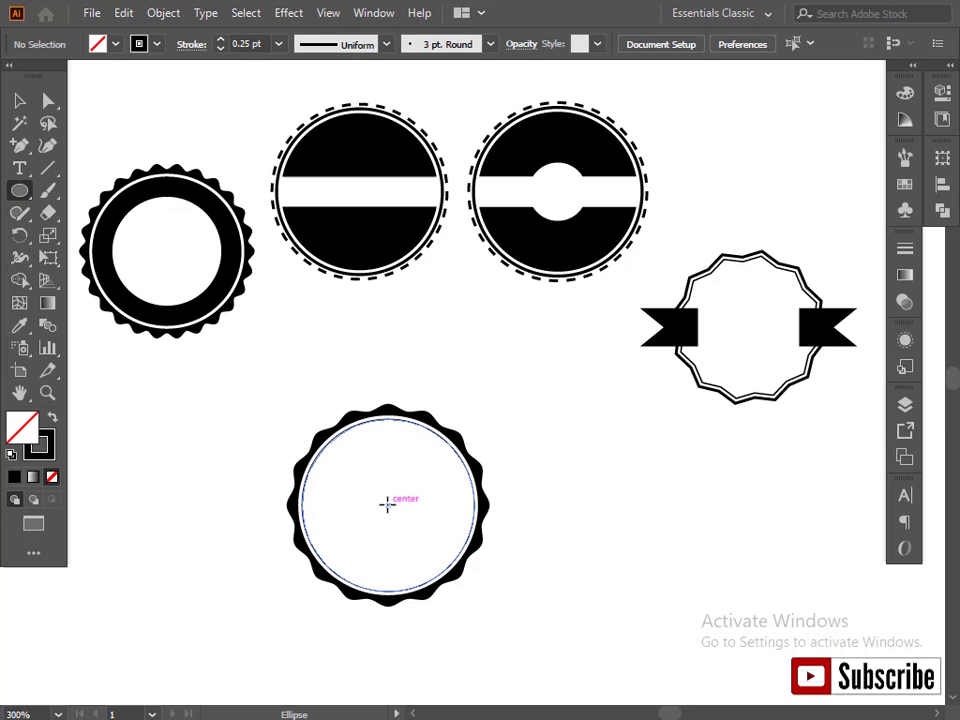
pyautogui.moveTo(387, 503); pyautogui.dragTo(410, 543)
pyautogui.click(20, 101)
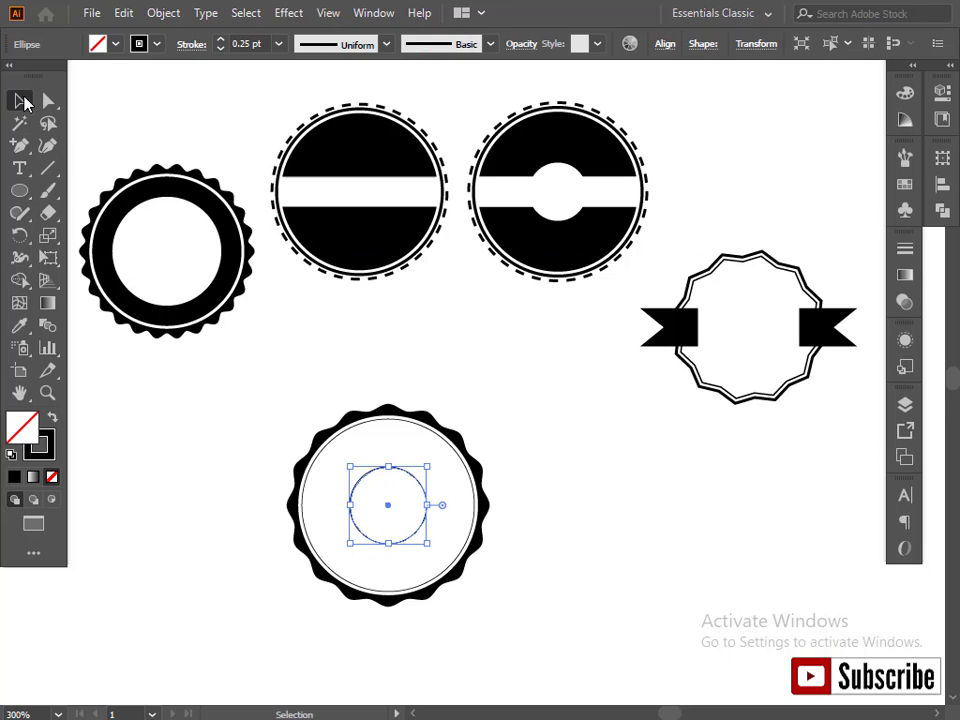
pyautogui.hscroll(-3, 388, 523)
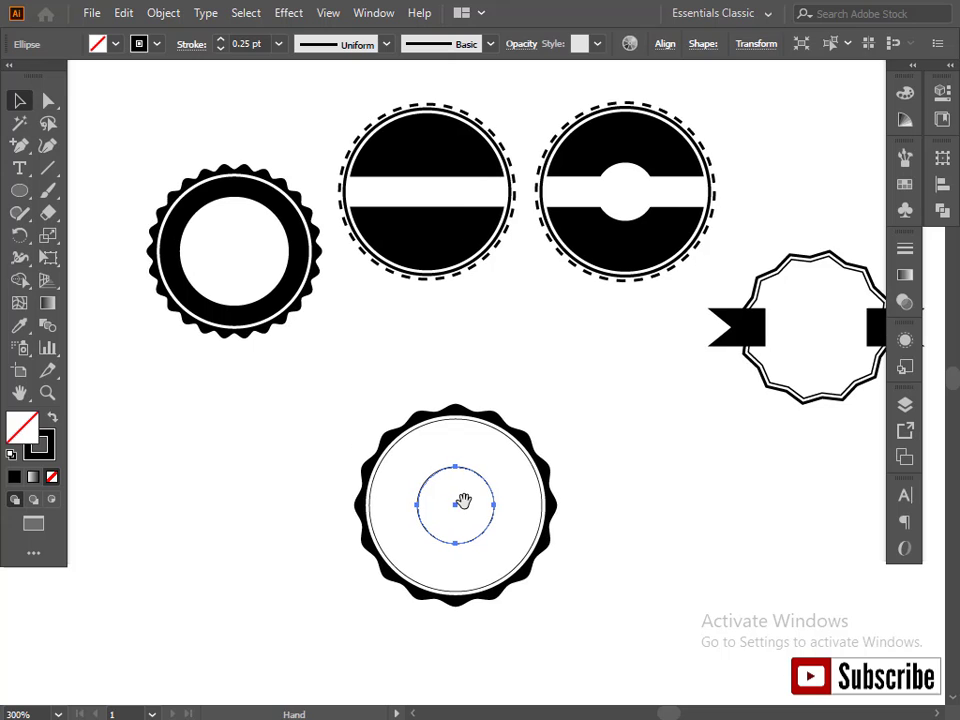
pyautogui.scroll(3, 465, 500)
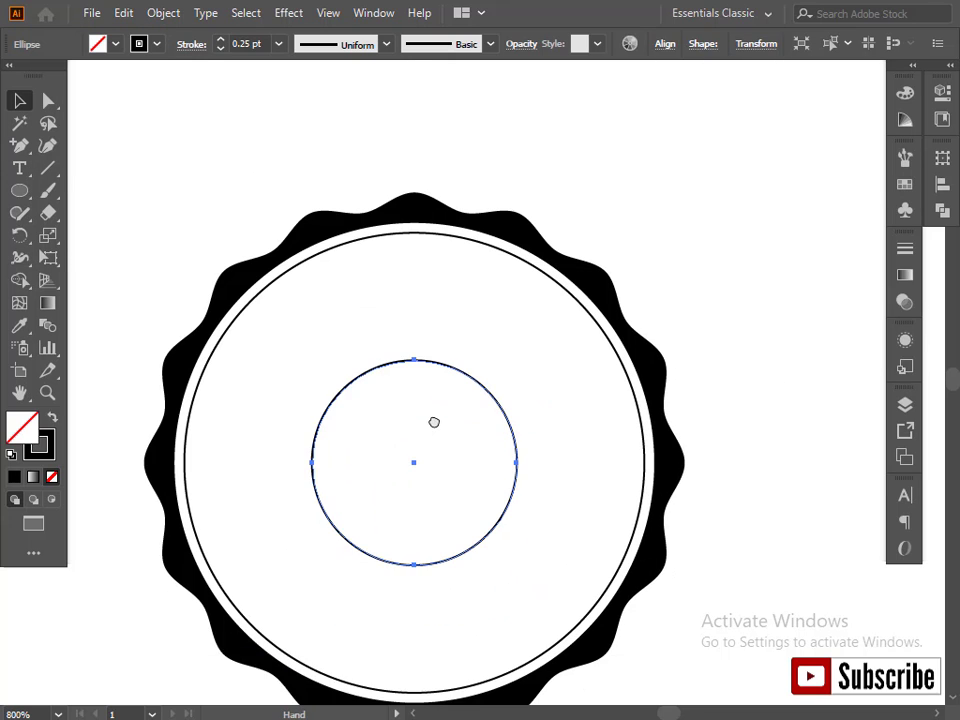
pyautogui.click(135, 204)
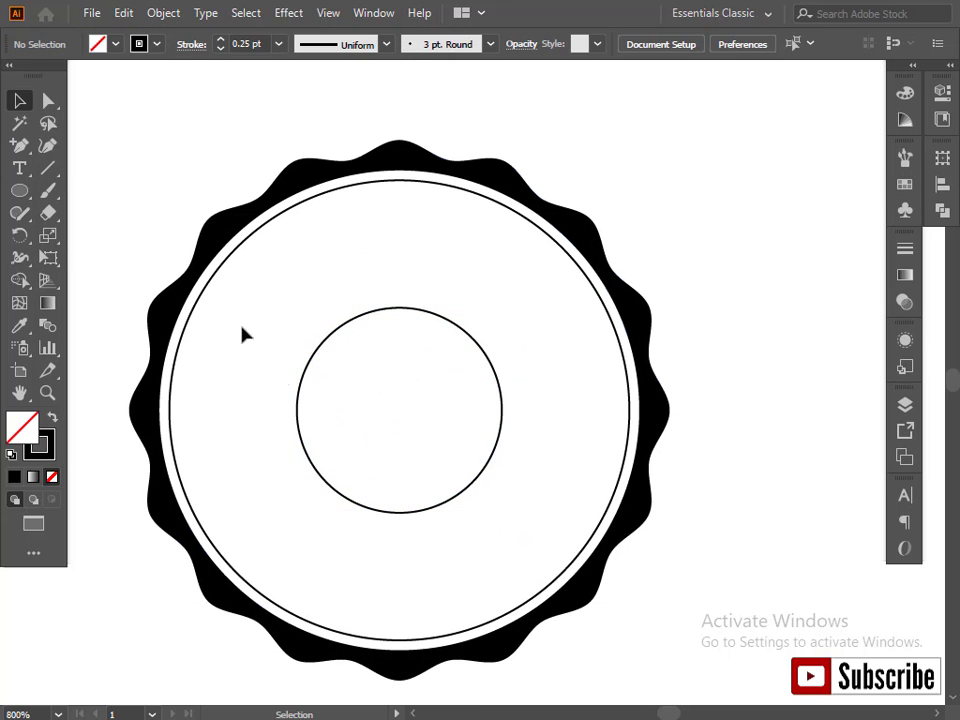
# Step: Group the black wavy ring with the thin outlined circle, leaving the small center circle out
pyautogui.moveTo(210, 189); pyautogui.dragTo(270, 263)
pyautogui.press('ctrl')
pyautogui.click(418, 311)
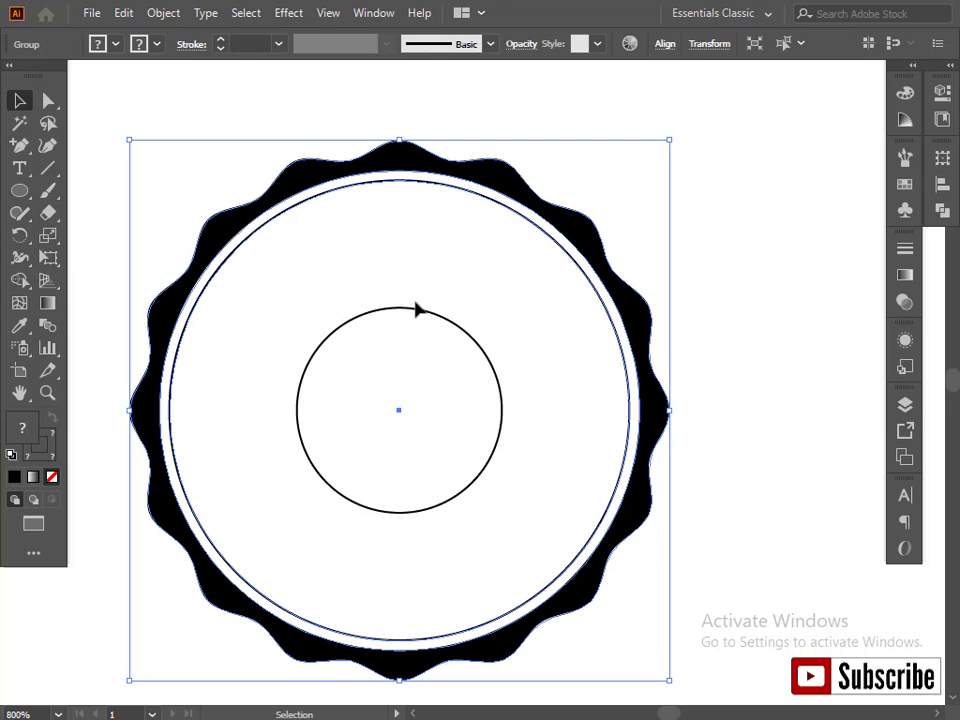
pyautogui.click(749, 251)
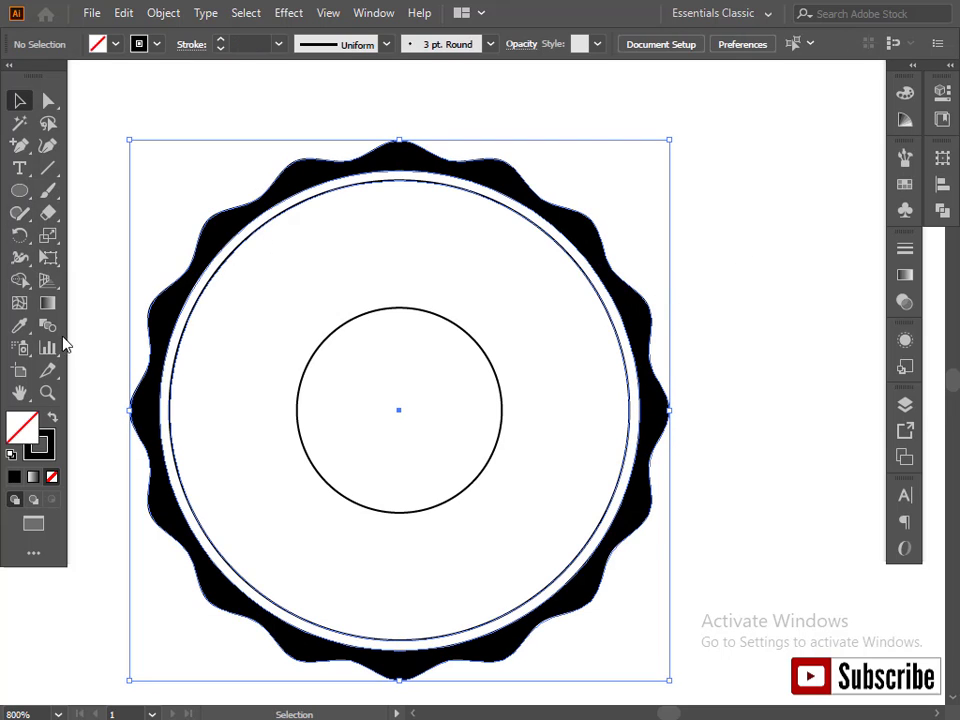
# Step: Draw a wide, unfilled rectangle centered across the small circle, extending past both its sides but staying inside the thin circle
pyautogui.click(20, 193)
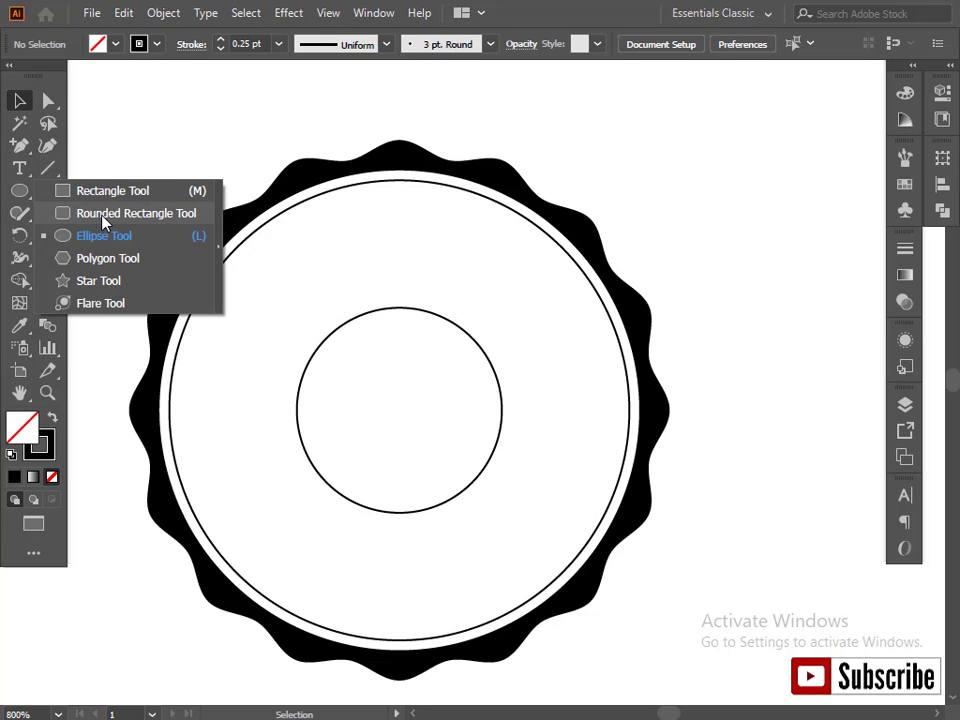
pyautogui.click(110, 191)
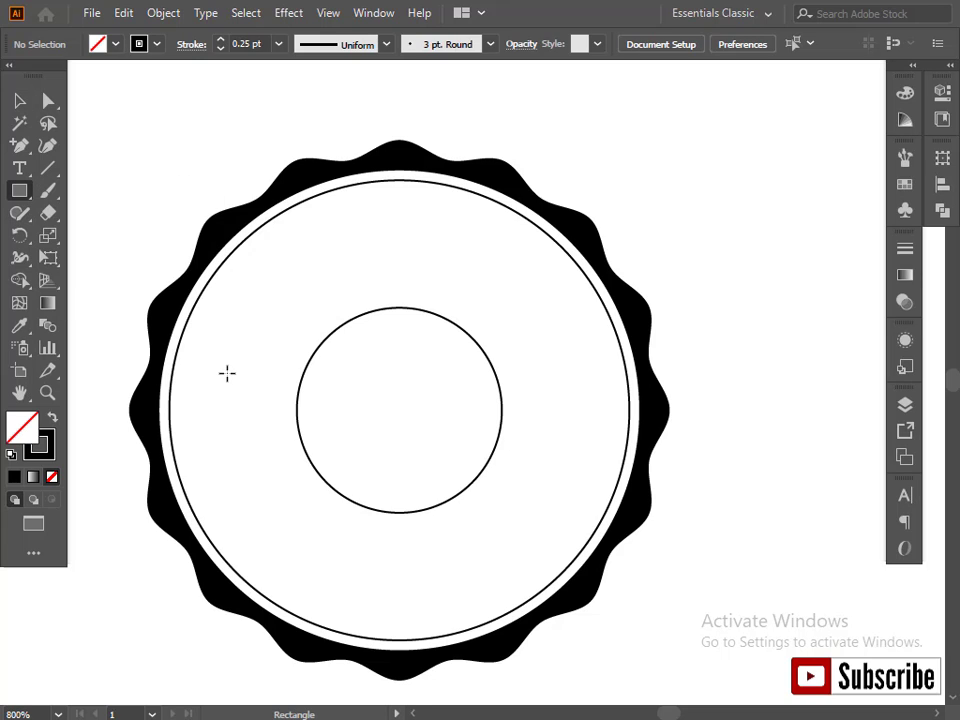
pyautogui.moveTo(212, 370); pyautogui.dragTo(587, 452)
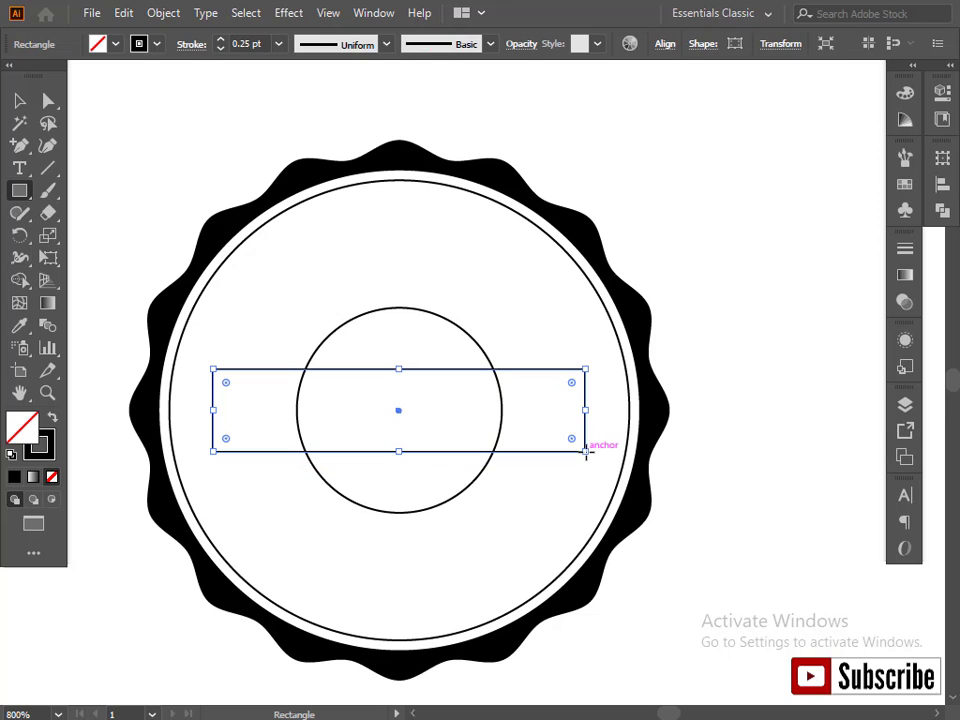
pyautogui.click(19, 100)
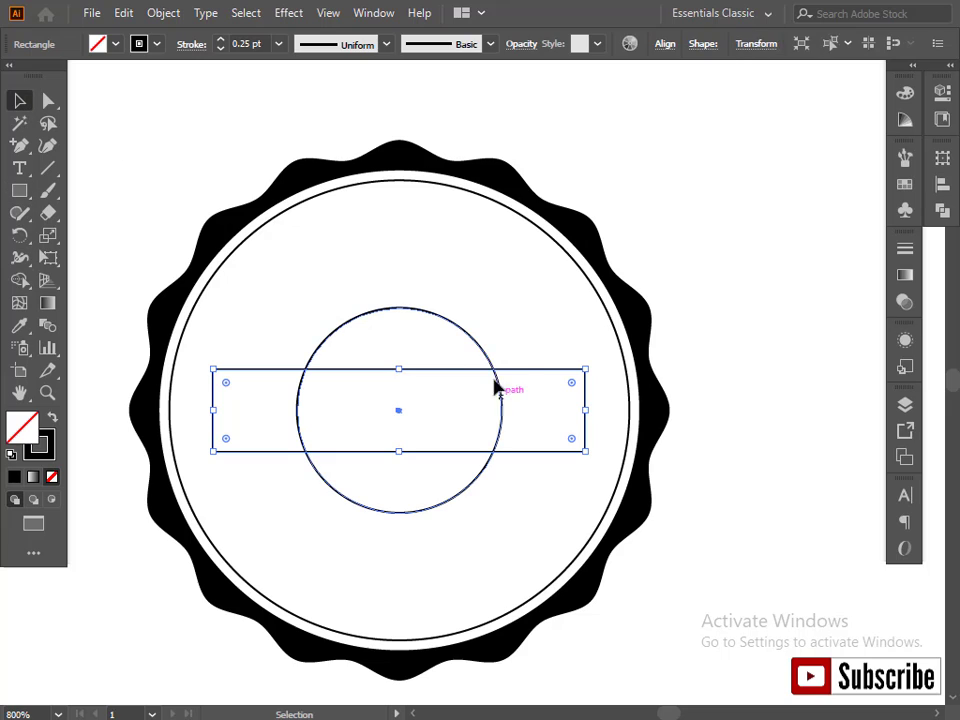